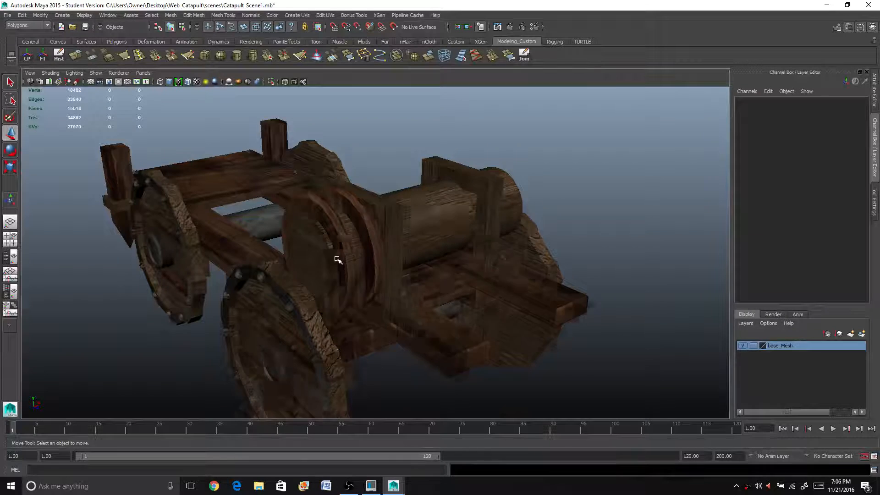
- Duplicate the axle beneath the winch end of the catapult and raise the copy above the drum to about Translate Y 7
scroll(334, 255, up, 5)
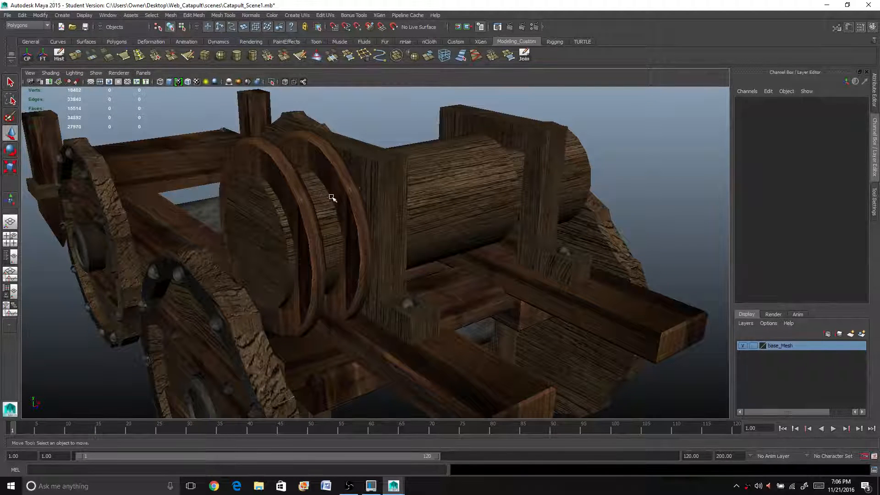
alt+drag(335, 198, 274, 209)
scroll(275, 202, up, 5)
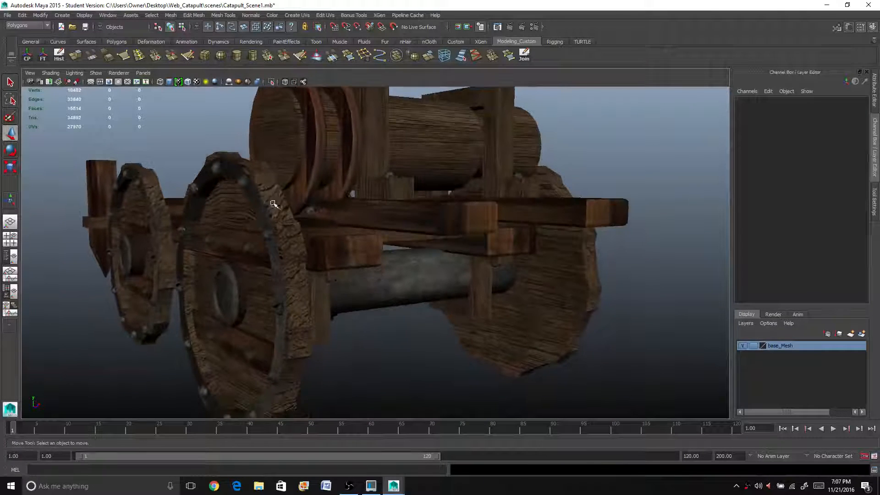
scroll(316, 214, down, 3)
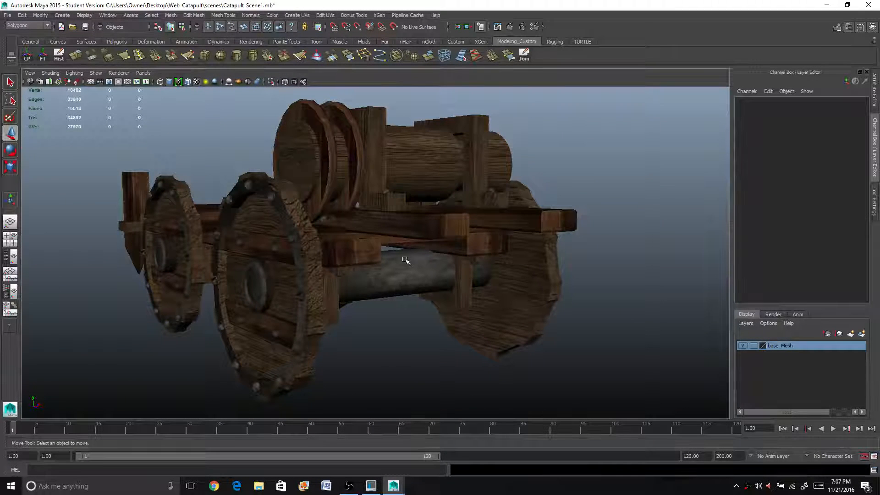
scroll(403, 270, up, 3)
click(397, 287)
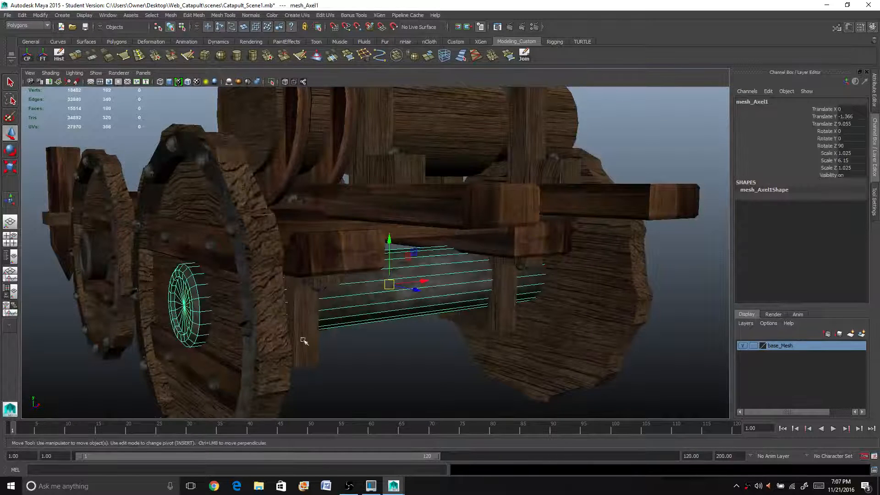
scroll(355, 278, down, 2)
scroll(362, 236, down, 2)
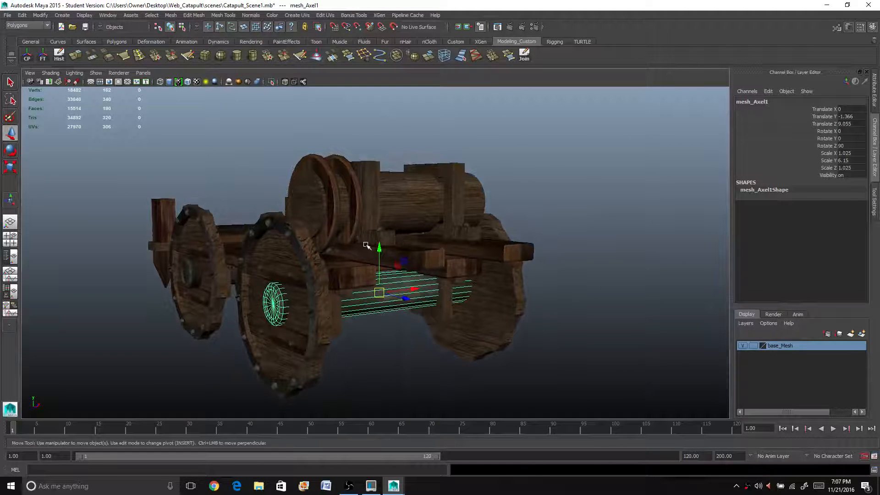
key(ctrl+d)
drag(378, 248, 389, 97)
scroll(389, 101, up, 2)
alt+middle_drag(388, 101, 402, 216)
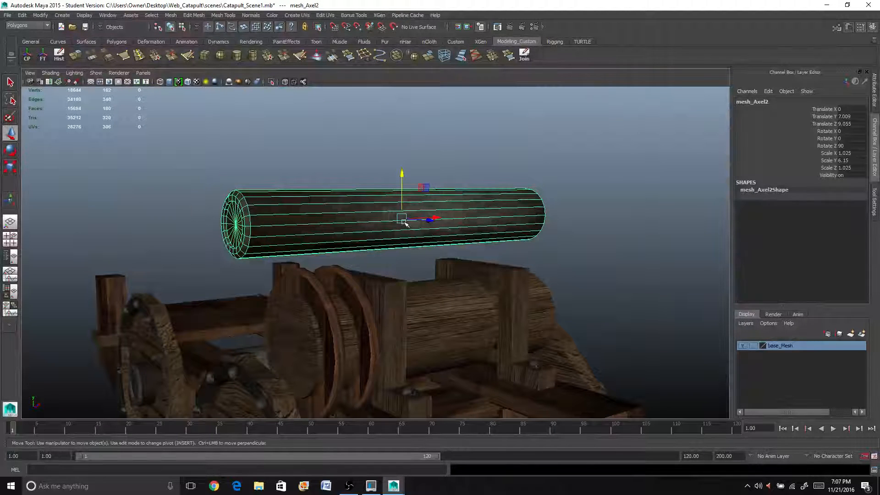
- Shrink the axle copy uniformly to an X scale of about 0.277 and shift it along X to about -3.41
key(r)
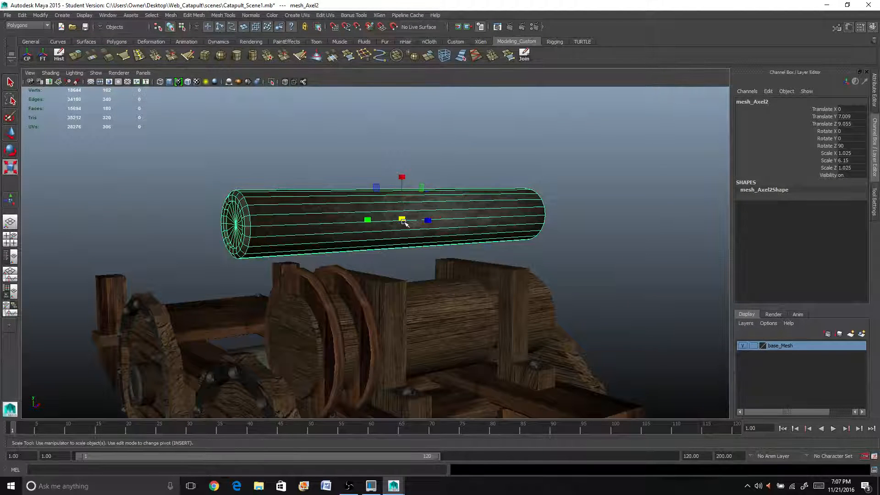
drag(402, 219, 267, 233)
key(w)
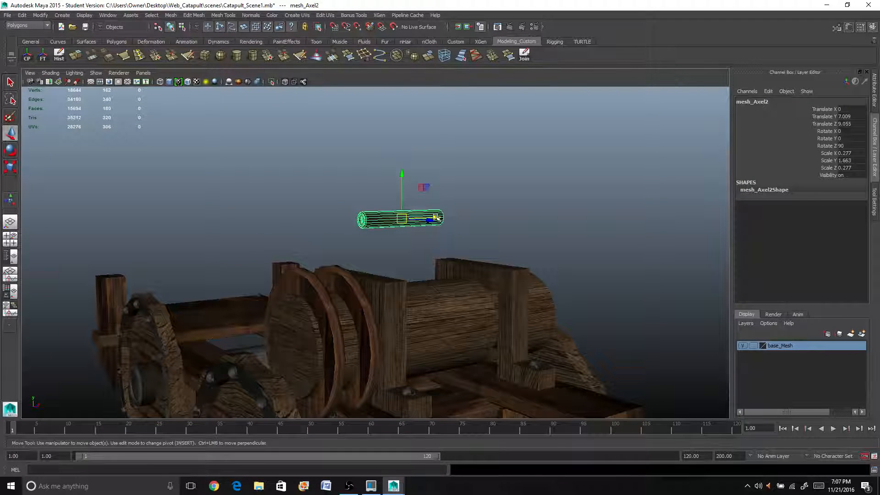
drag(437, 218, 379, 224)
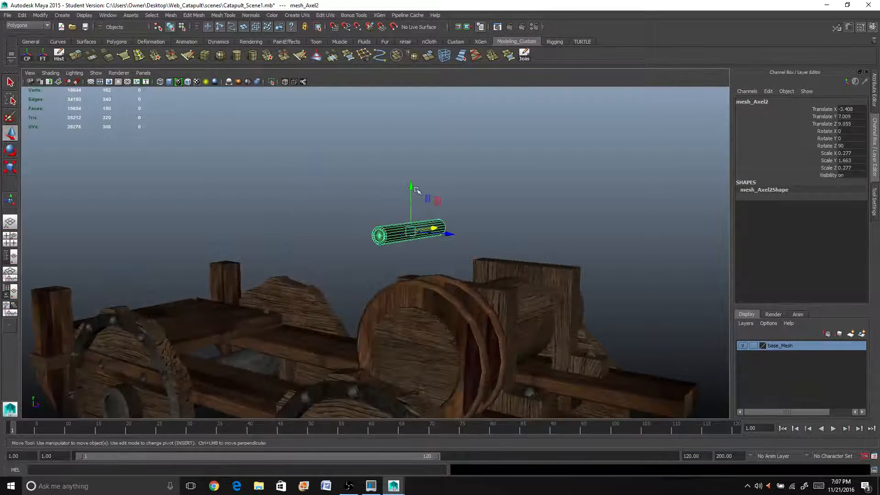
- Position the small cylinder across the upper part of the two winch rings at about X -3.89, Y 5.27, Z 9.97
drag(416, 189, 403, 254)
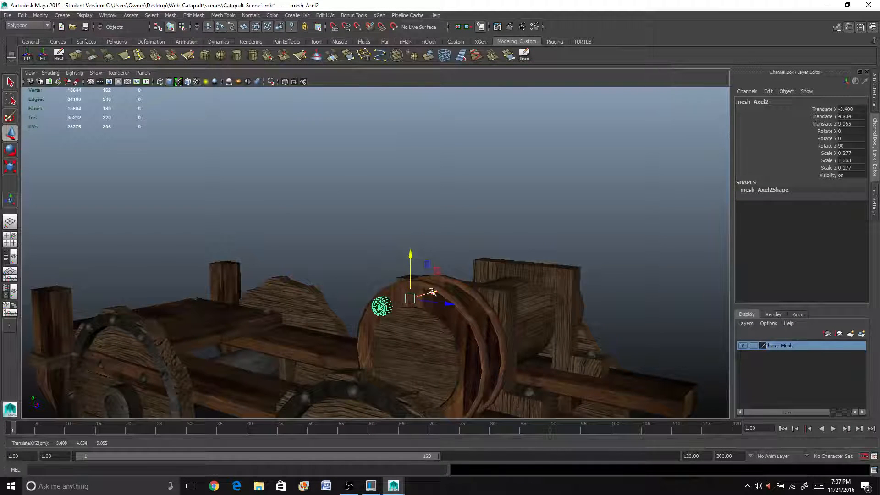
drag(439, 300, 465, 315)
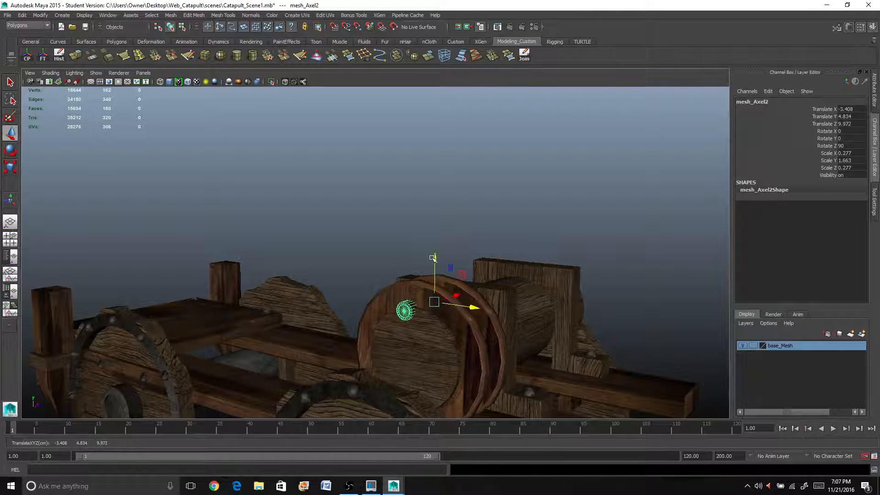
drag(433, 257, 368, 253)
key(f)
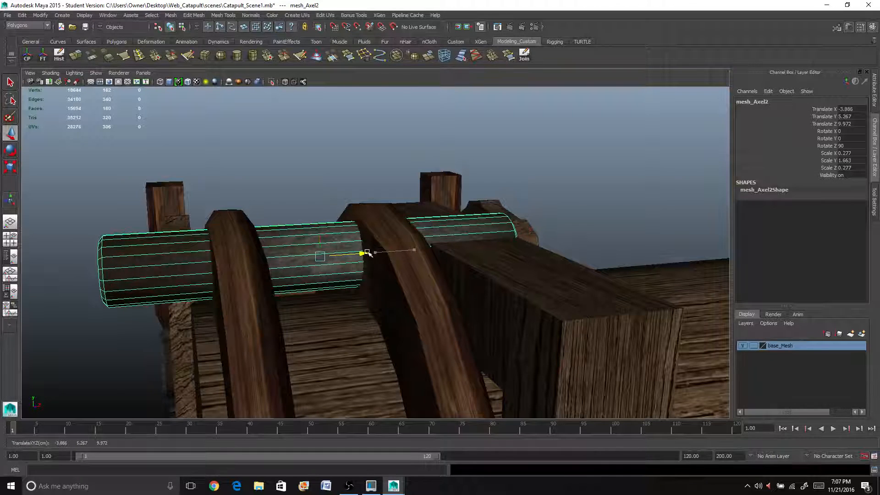
- Shorten the cylinder to a Y scale of about 0.674 and fit it between the two rings at about X -4.0
key(r)
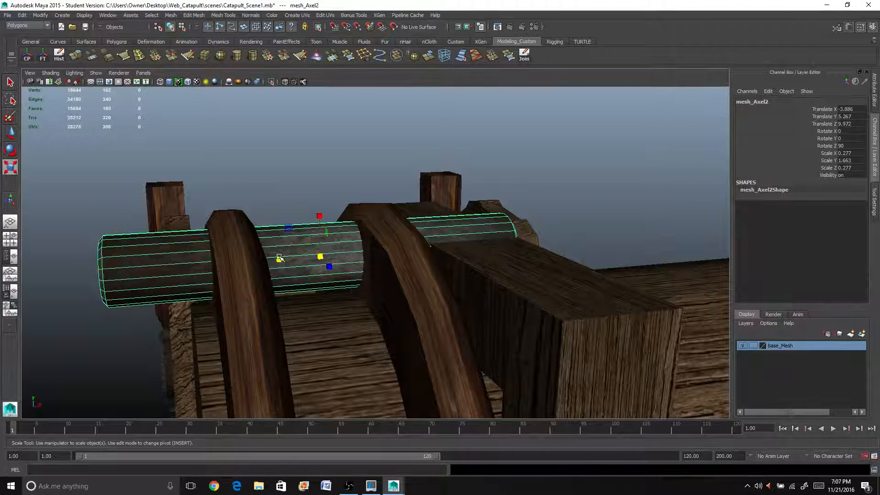
drag(279, 257, 304, 255)
key(w)
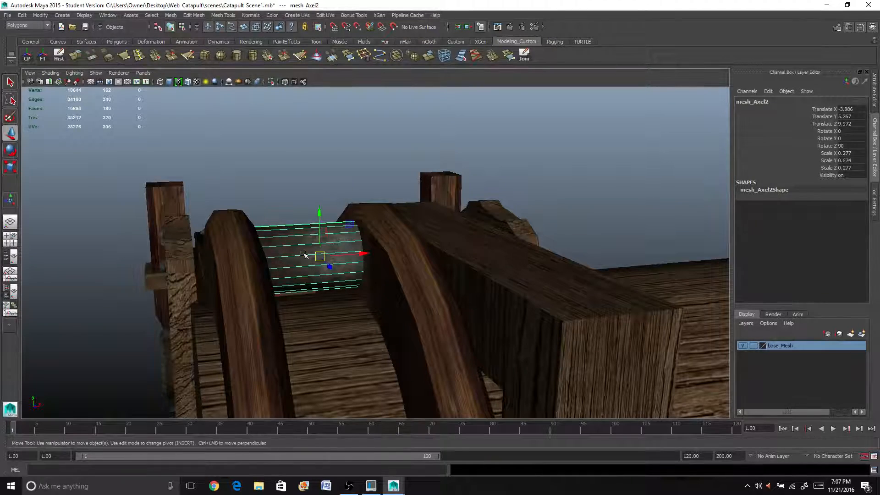
drag(366, 246, 439, 237)
- Move the short cylinder's pivot point to the centre of the winch drum's round end face
scroll(456, 228, down, 2)
alt+drag(608, 293, 399, 273)
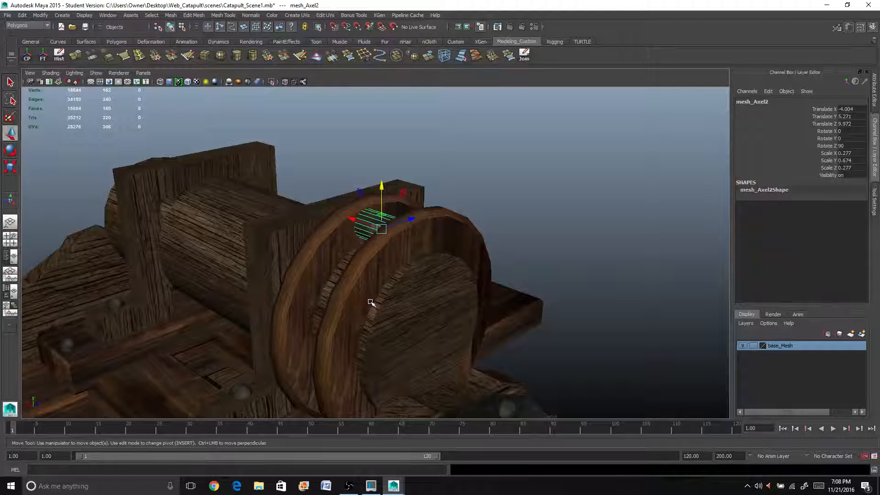
key(Insert)
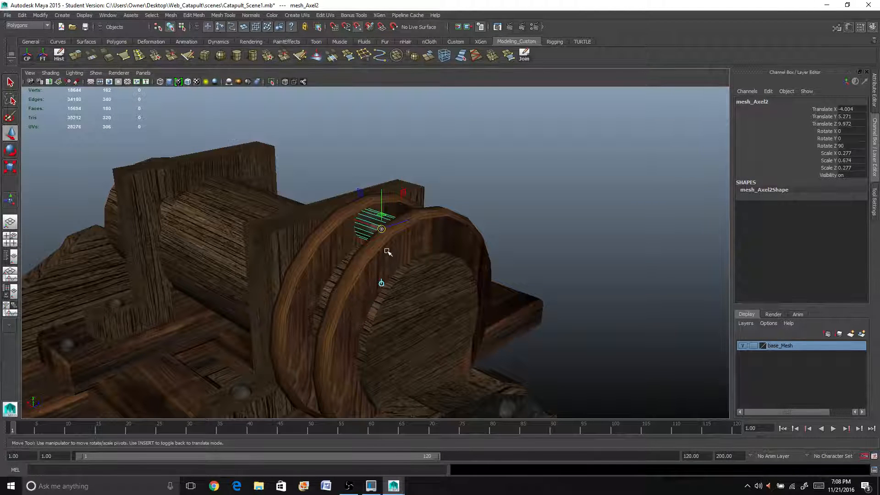
drag(381, 228, 433, 337)
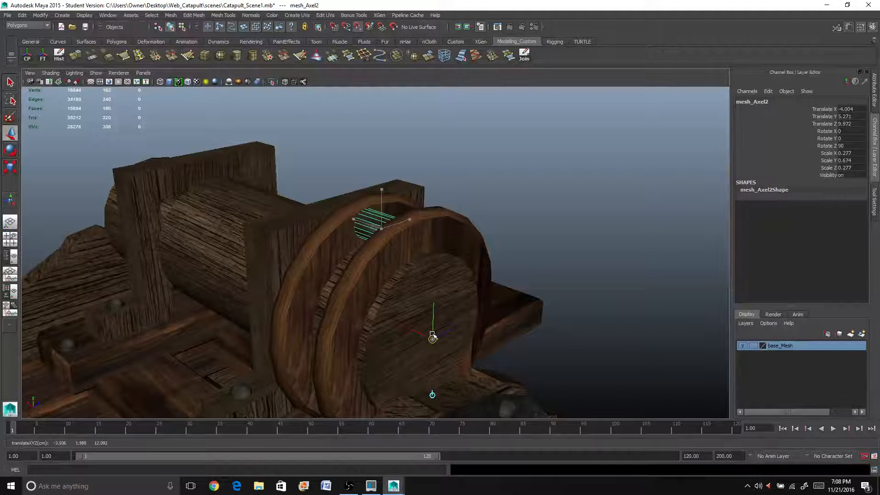
key(Insert)
mouse_move(488, 341)
alt+mouse_down()
mouse_move(486, 326)
mouse_move(489, 333)
alt+mouse_up()
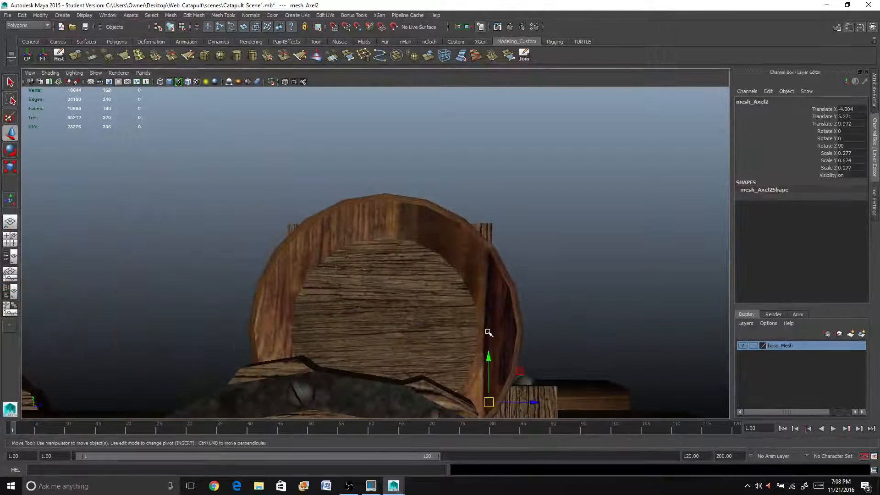
key(Insert)
drag(489, 403, 311, 220)
key(Insert)
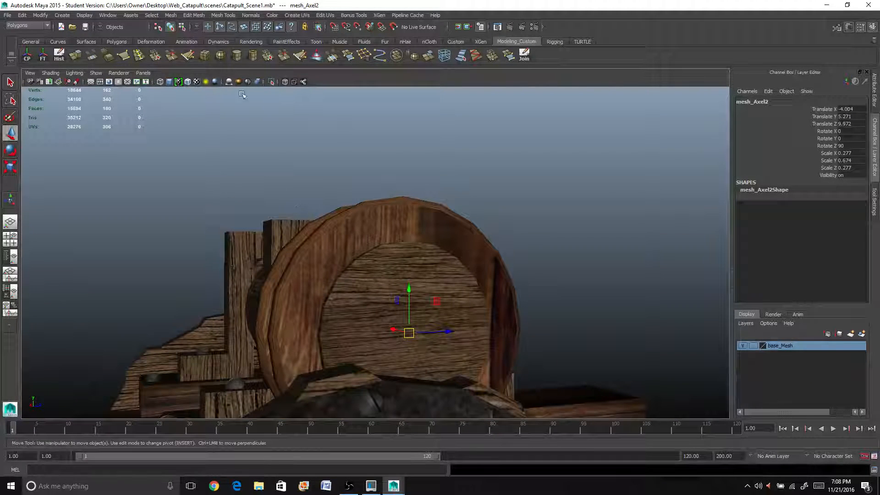
- Check the pivot's placement against the drum's centre with the wireframe overlay and from several viewing angles
click(188, 82)
click(188, 82)
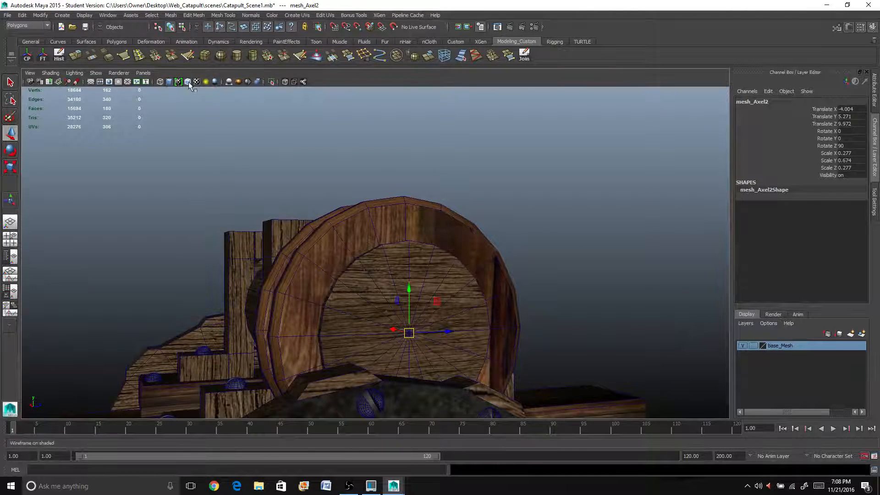
mouse_move(303, 215)
alt+mouse_down()
mouse_move(318, 226)
mouse_move(299, 206)
mouse_move(312, 212)
alt+mouse_up()
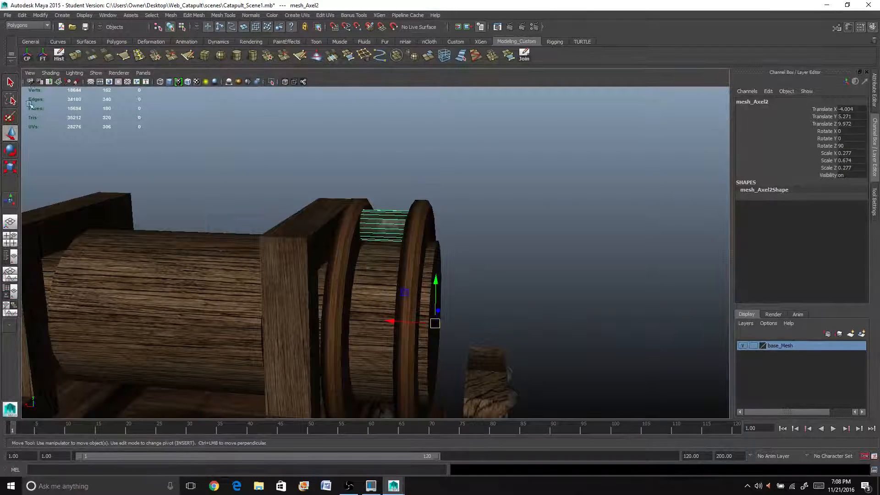
alt+drag(374, 248, 505, 324)
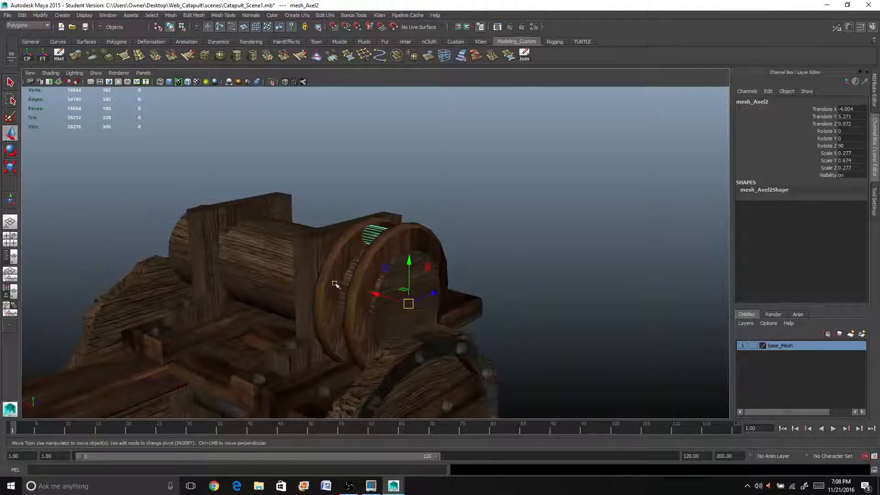
alt+drag(337, 329, 322, 307)
alt+middle_drag(323, 313, 300, 223)
alt+drag(402, 231, 359, 255)
alt+drag(371, 213, 354, 254)
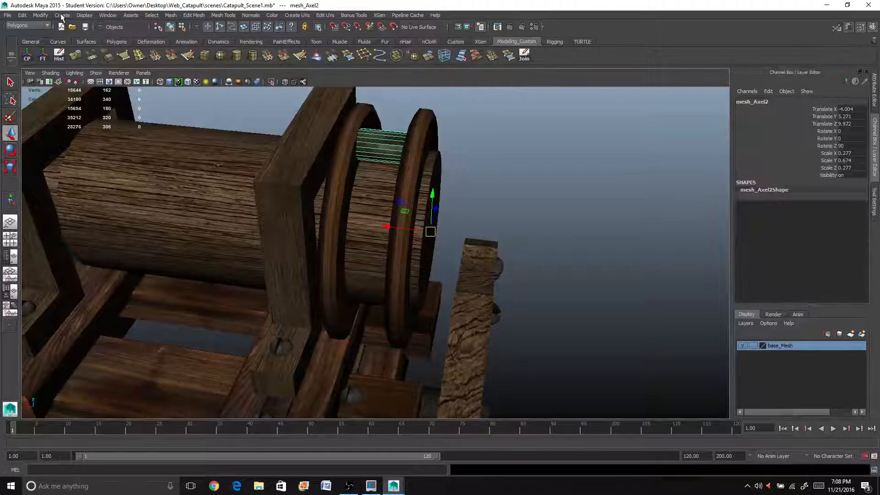
- Duplicate the short cylinder in place between the rings
click(62, 16)
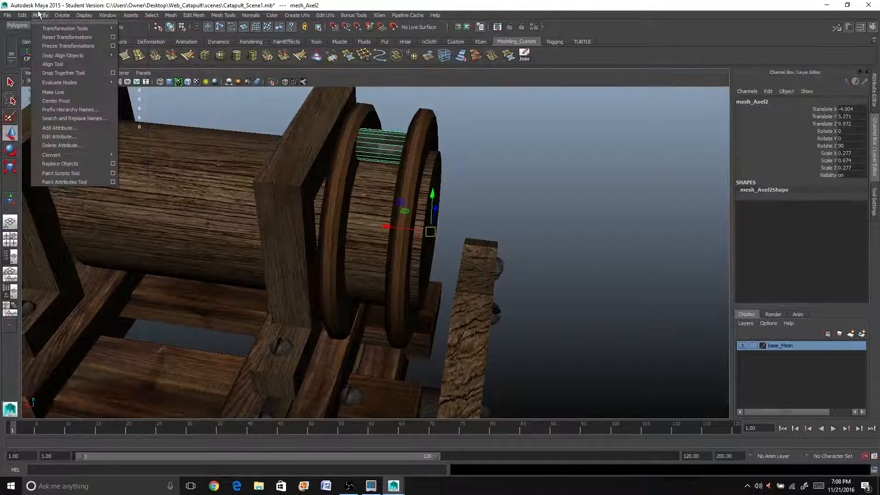
mouse_move(20, 16)
click(92, 217)
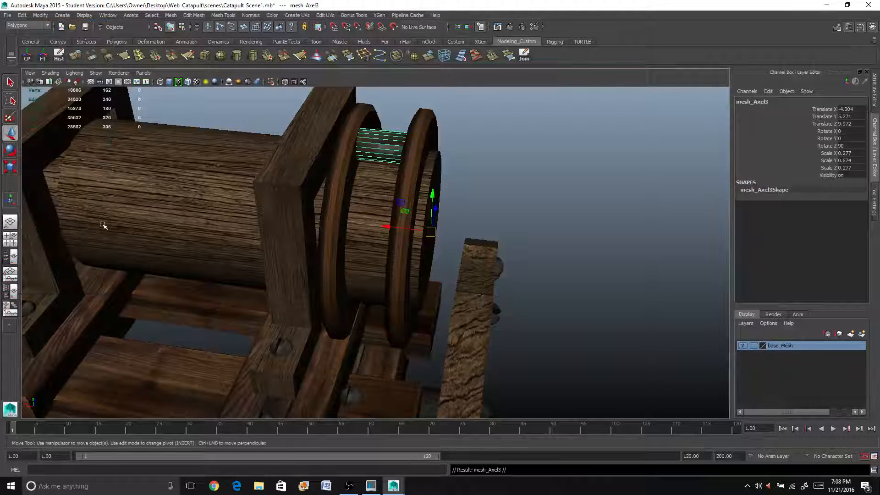
- Create 11 copies of the short cylinder around the rings with Duplicate Special, rotated 30 degrees about X per copy
click(22, 15)
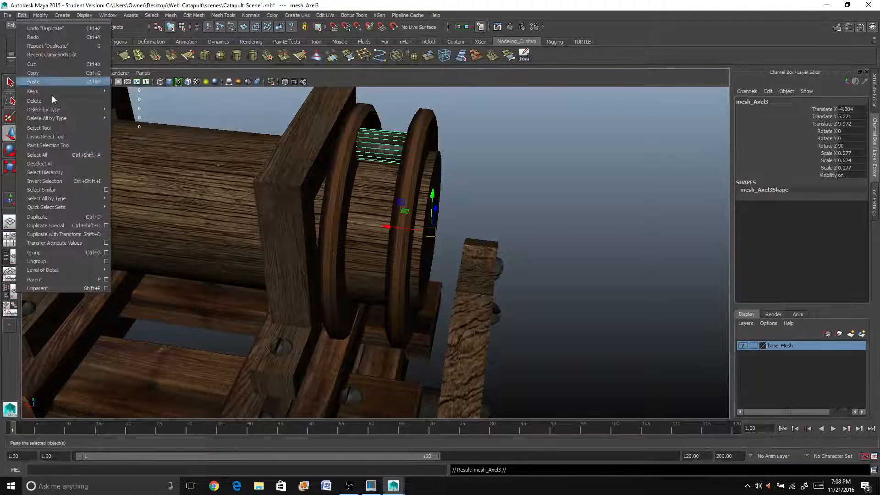
mouse_move(103, 205)
click(106, 225)
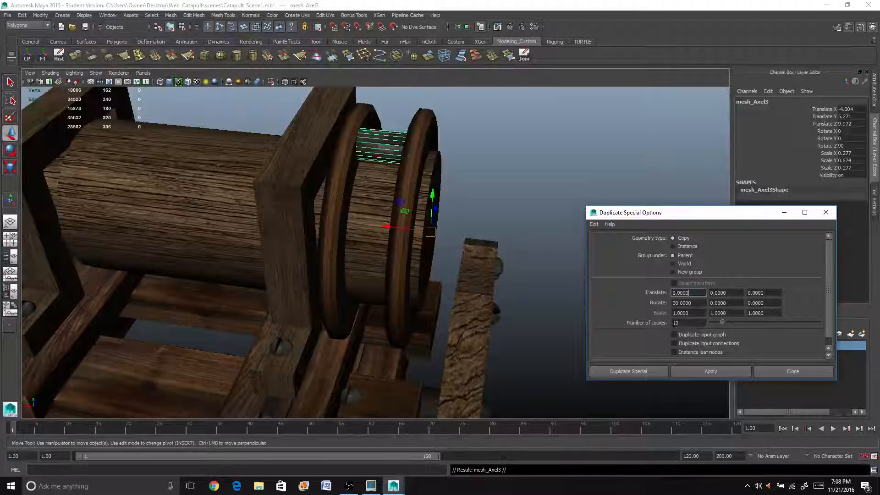
double_click(680, 323)
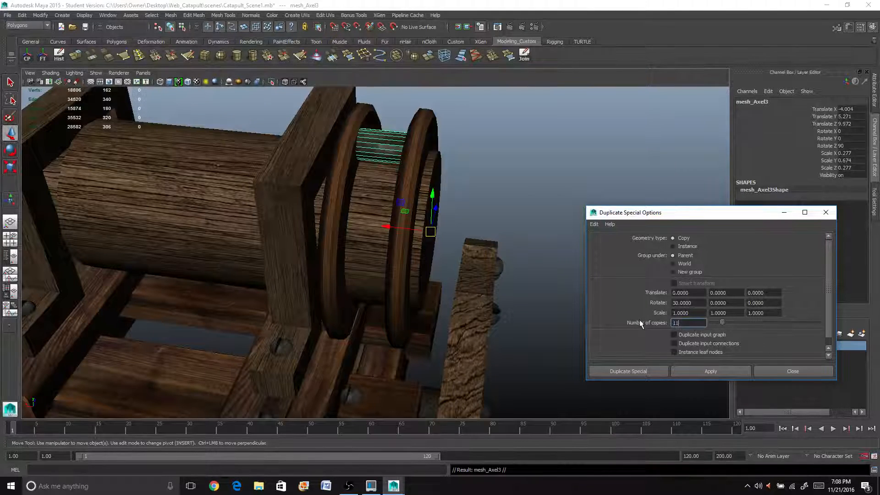
click(659, 371)
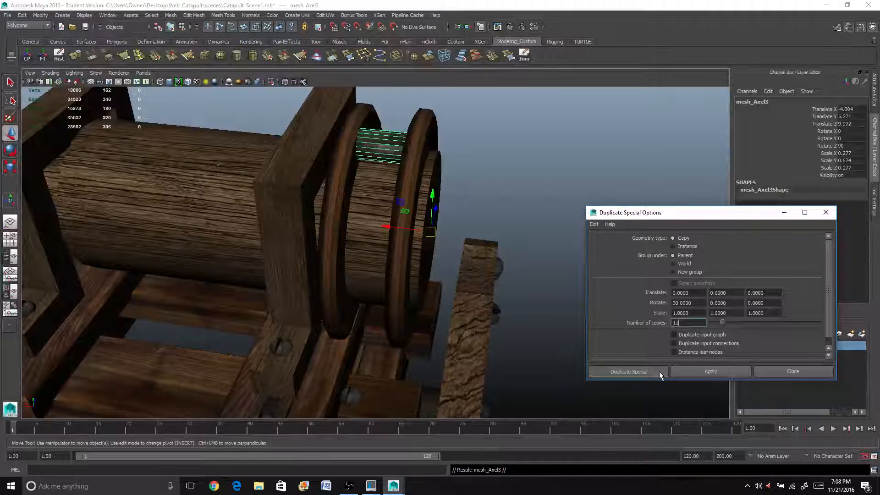
click(540, 222)
alt+drag(539, 222, 387, 241)
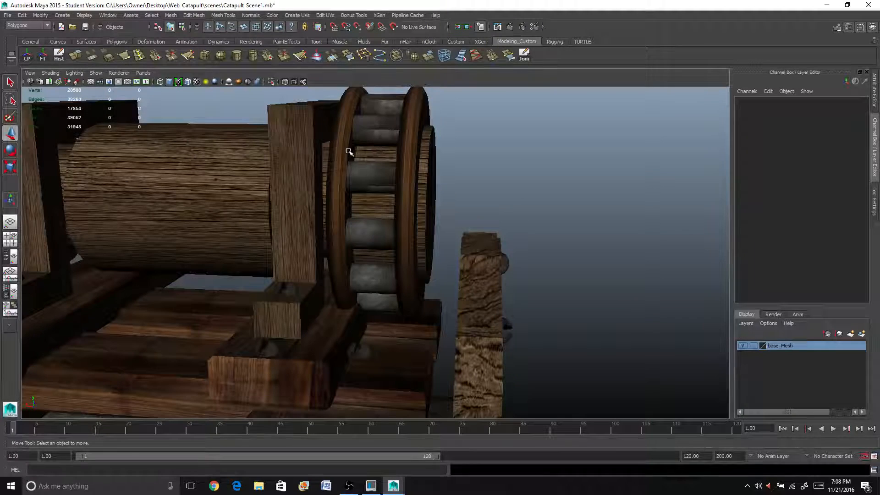
- Duplicate the large wooden winch drum and raise the copy above the original to about Translate Y 6.52
alt+drag(391, 156, 307, 276)
scroll(290, 226, up, 3)
click(297, 214)
scroll(298, 212, down, 2)
key(ctrl+d)
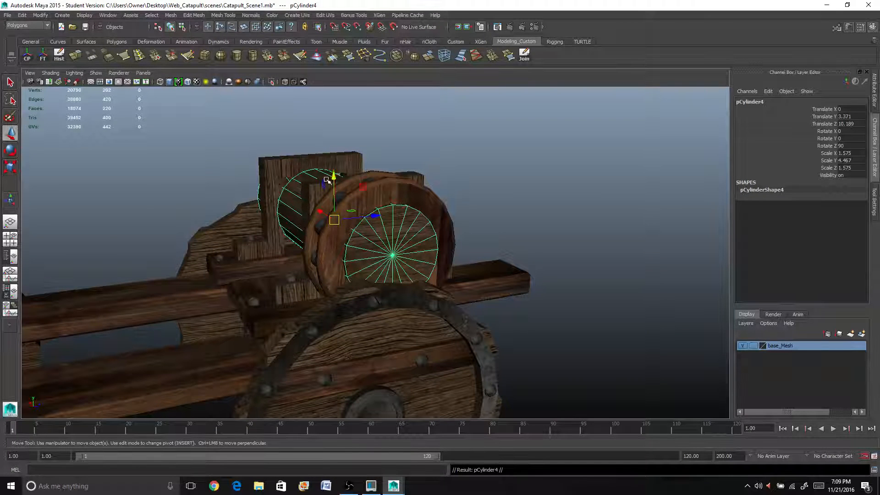
drag(333, 179, 335, 94)
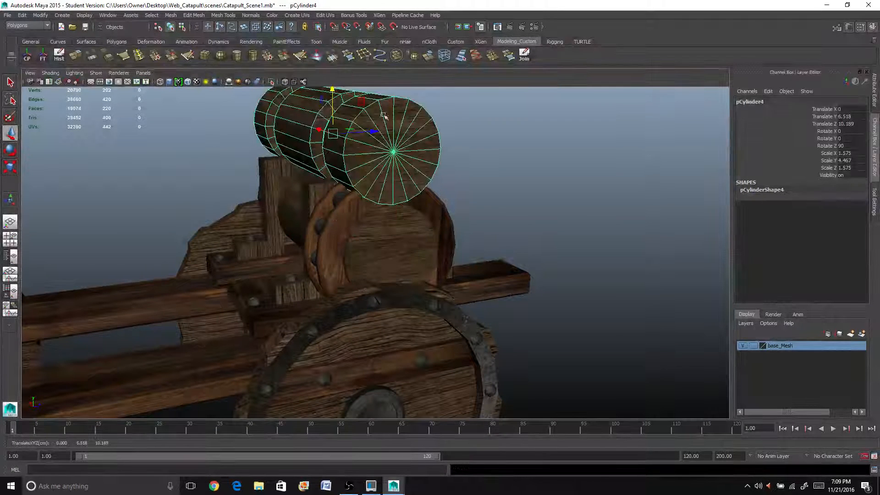
- Stand the duplicated drum upright by setting its Z rotation to 180
key(e)
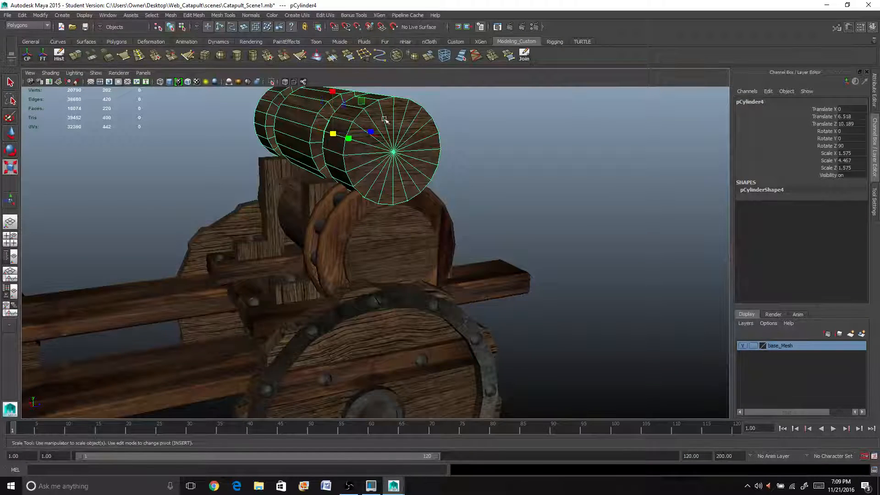
drag(347, 122, 345, 126)
key(ctrl+z)
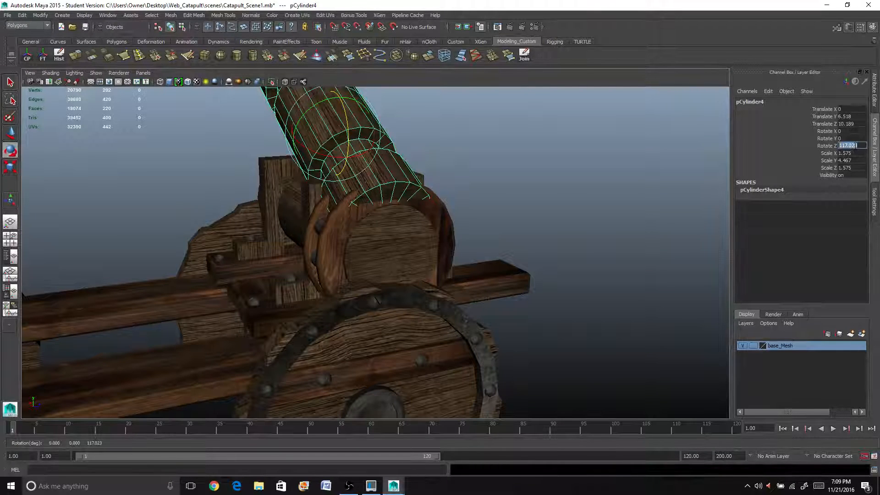
click(855, 145)
text(180)
key(Return)
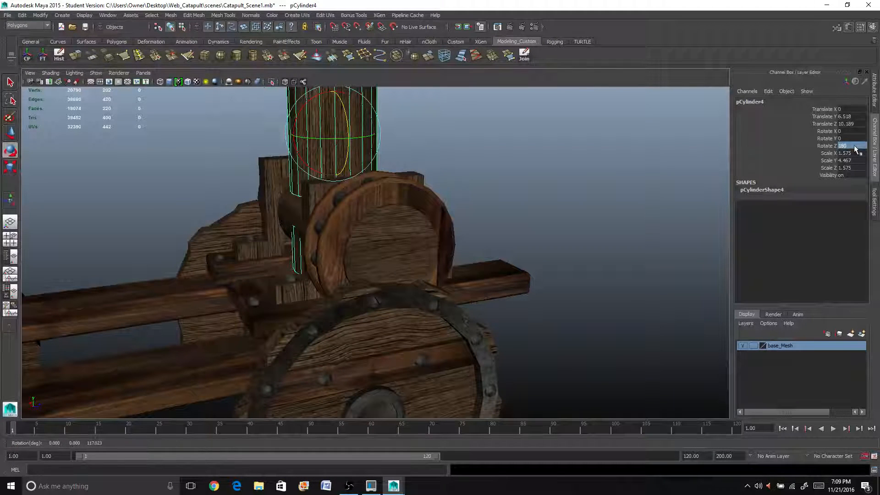
- Move the duplicated drum over the ringed wheel to about Translate X -3.71 and scale it down to about 0.287, 0.814, 0.287
key(w)
alt+drag(342, 129, 237, 125)
key(r)
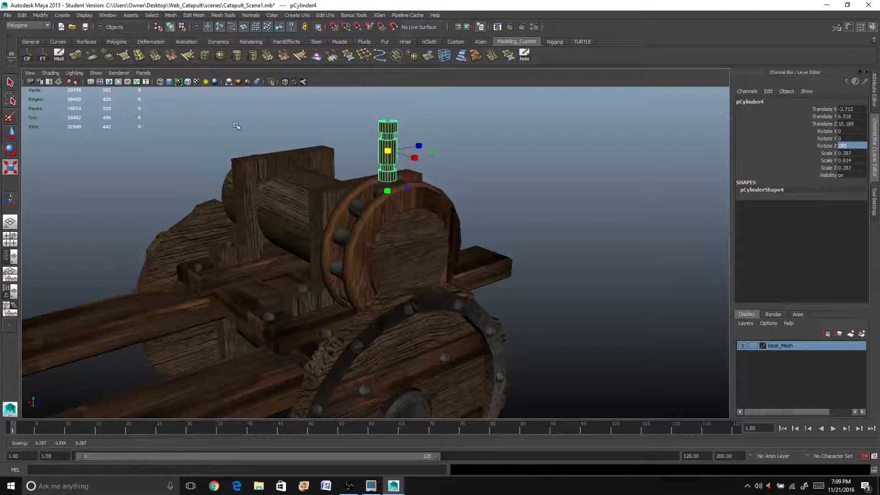
- Lower the small drum copy toward the rods and shift it along Z, to about Translate Y 5.66 and Z 9.18
key(w)
alt+right_drag(263, 130, 362, 146)
alt+middle_drag(362, 146, 333, 188)
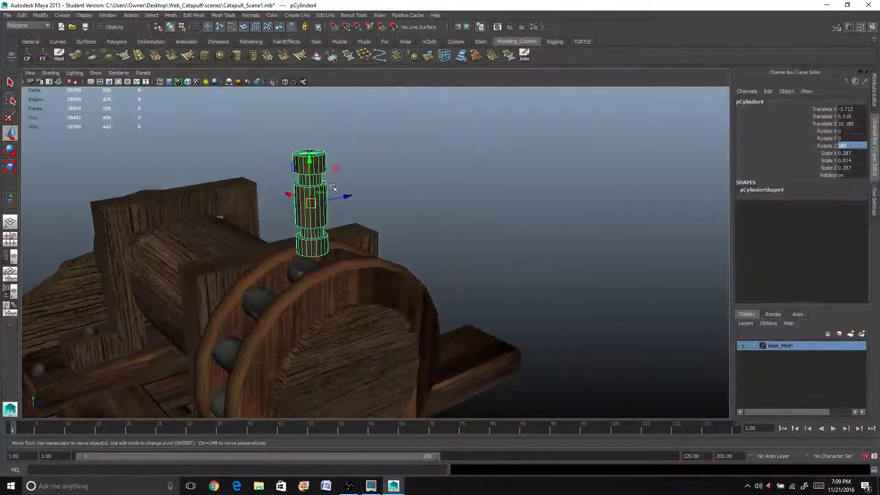
drag(316, 158, 315, 204)
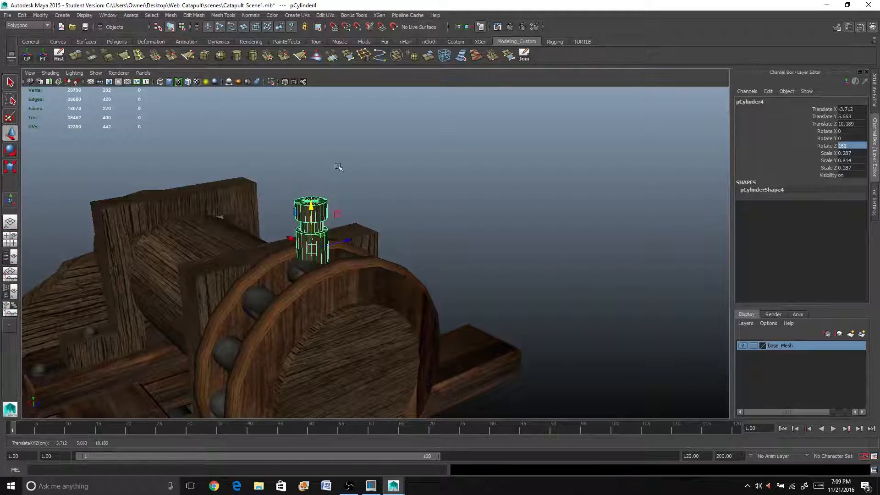
drag(346, 240, 301, 254)
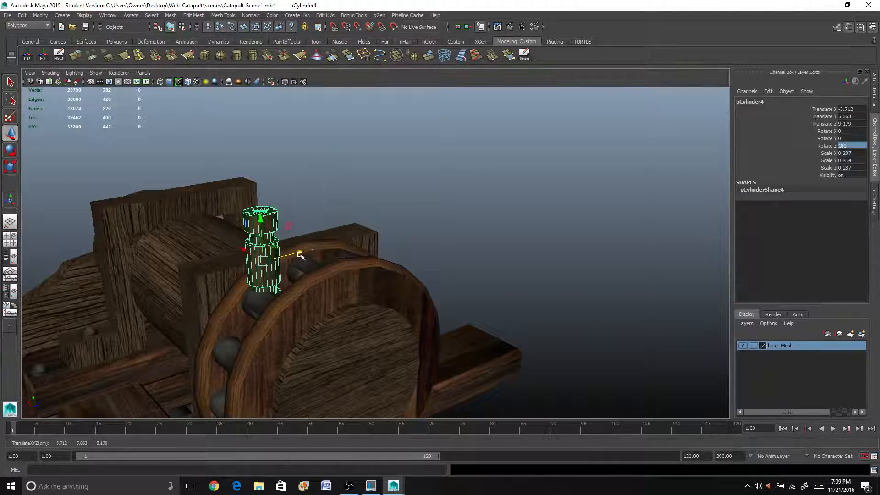
- Tilt the small drum copy to about Rotate X 12.2 so it follows the curve of the rings
scroll(301, 257, up, 4)
alt+middle_drag(293, 260, 389, 209)
scroll(390, 209, up, 3)
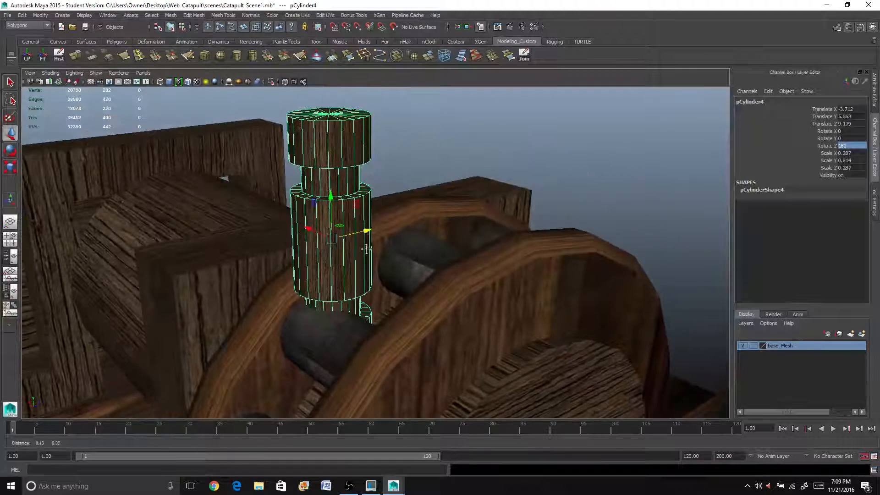
alt+drag(389, 209, 368, 237)
key(e)
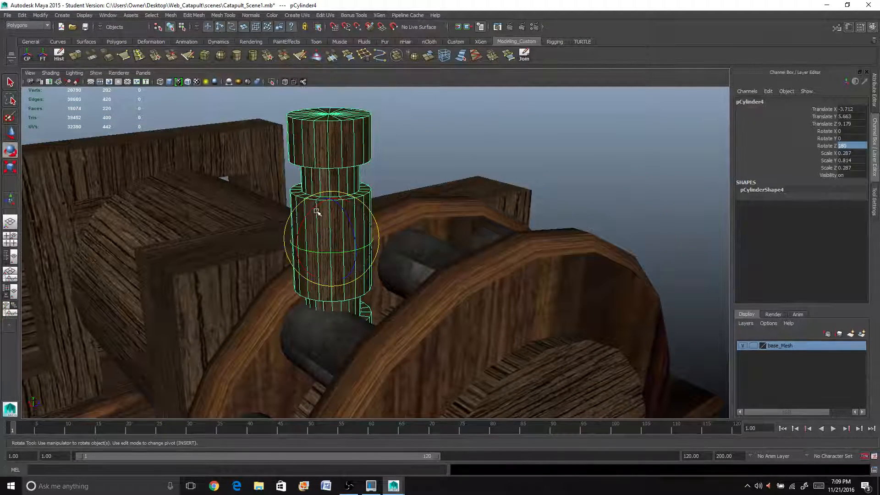
drag(316, 212, 296, 239)
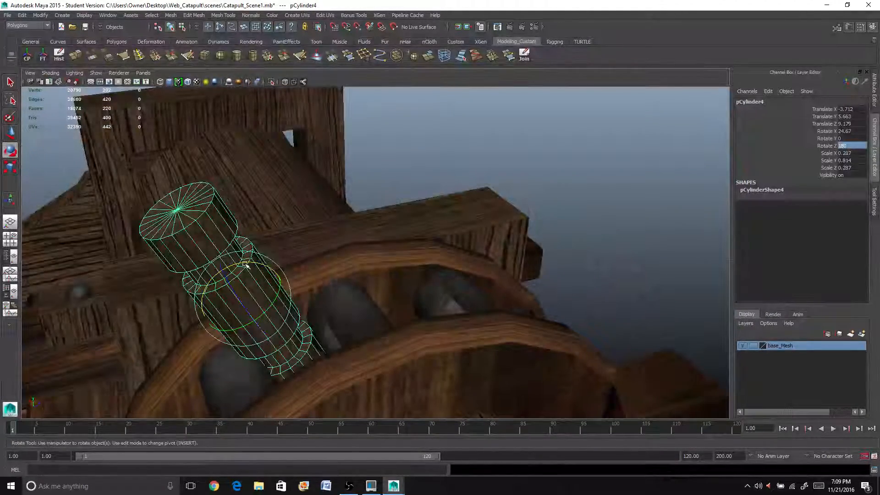
drag(246, 265, 202, 257)
- Shrink the peg to about scale 0.183, 0.519, 0.183 and seat it between two rods at about Translate -3.88, 5.20, 9.57
key(w)
key(r)
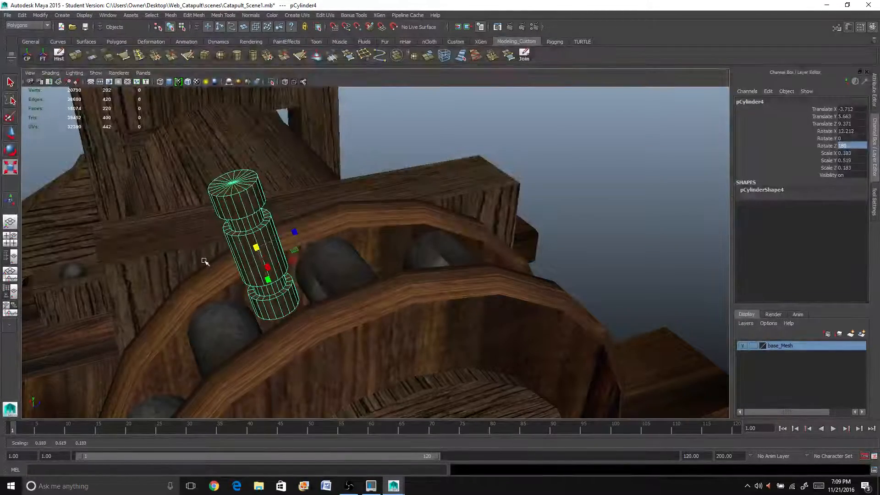
key(w)
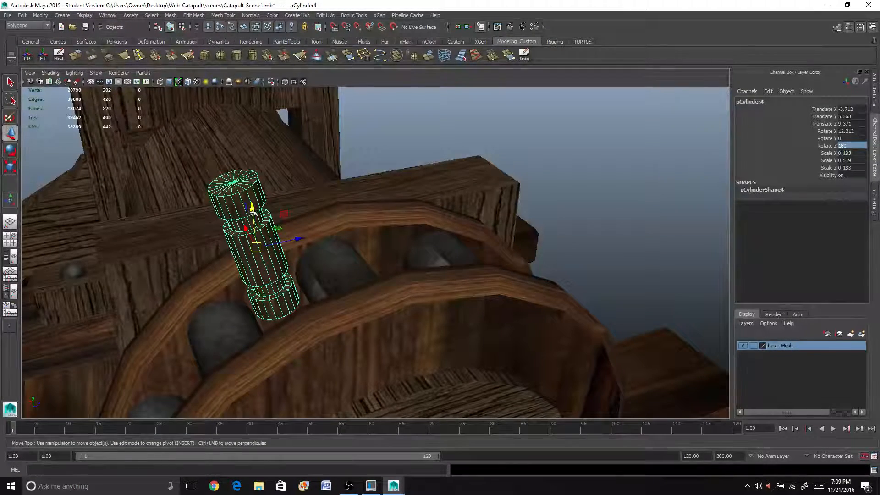
drag(253, 210, 290, 258)
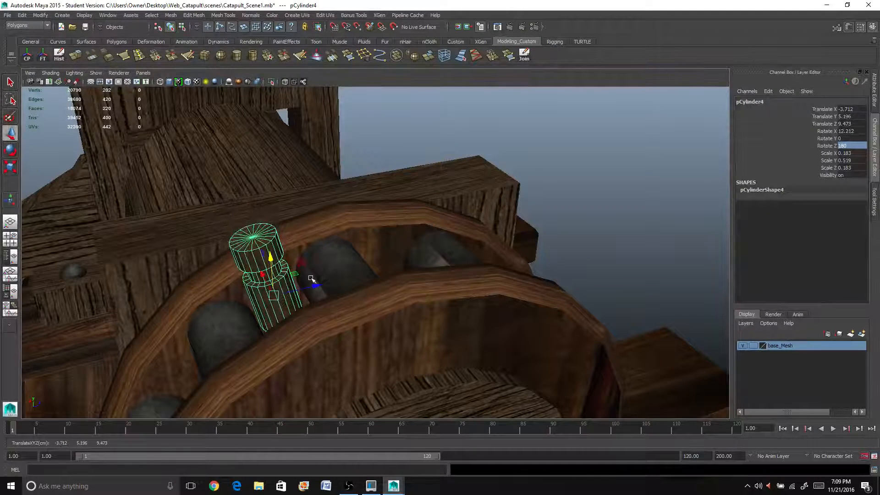
drag(311, 279, 404, 293)
drag(467, 285, 433, 296)
alt+drag(550, 291, 495, 229)
alt+drag(297, 253, 295, 246)
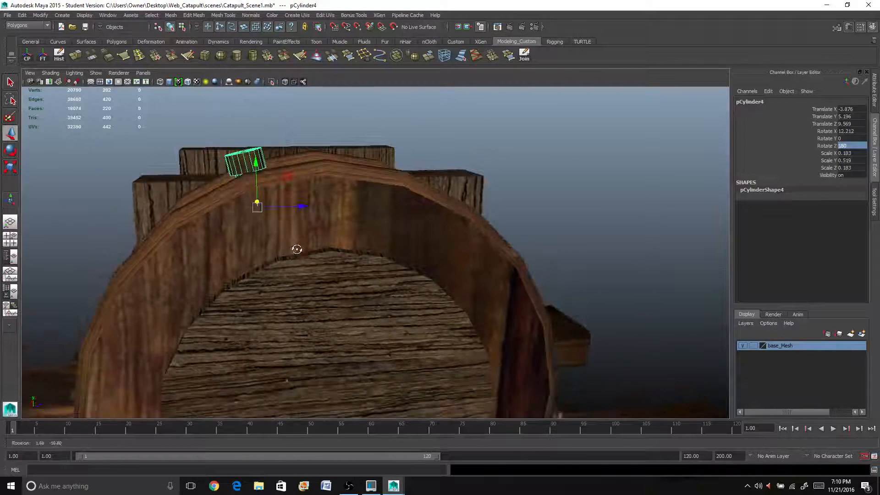
- Adjust the peg's tilt to about Rotate X 17.4 and center it between the rods at about Translate Z 9.48
key(e)
drag(270, 165, 314, 204)
key(w)
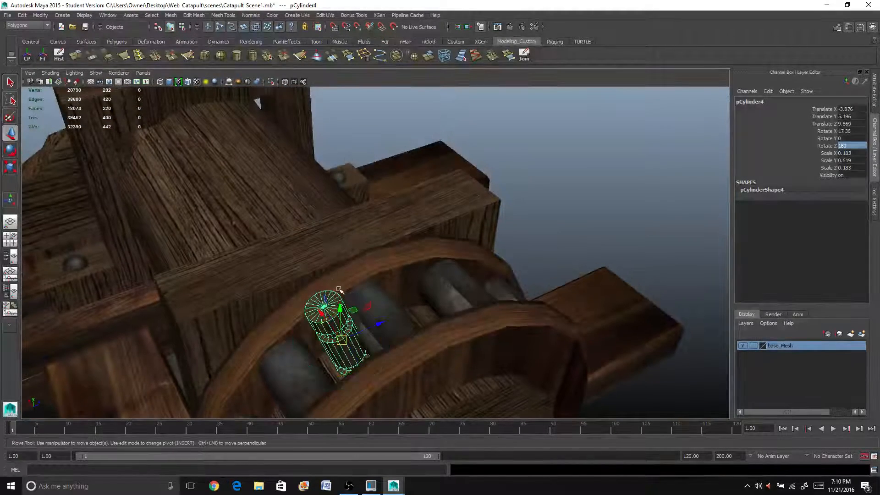
drag(377, 320, 358, 265)
- Move the peg's pivot to the center of the ringed wheel
key(Insert)
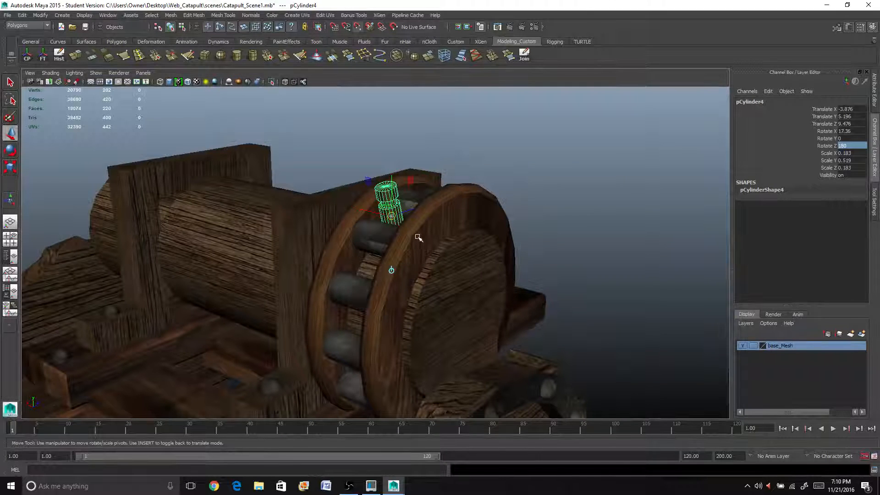
drag(393, 216, 431, 276)
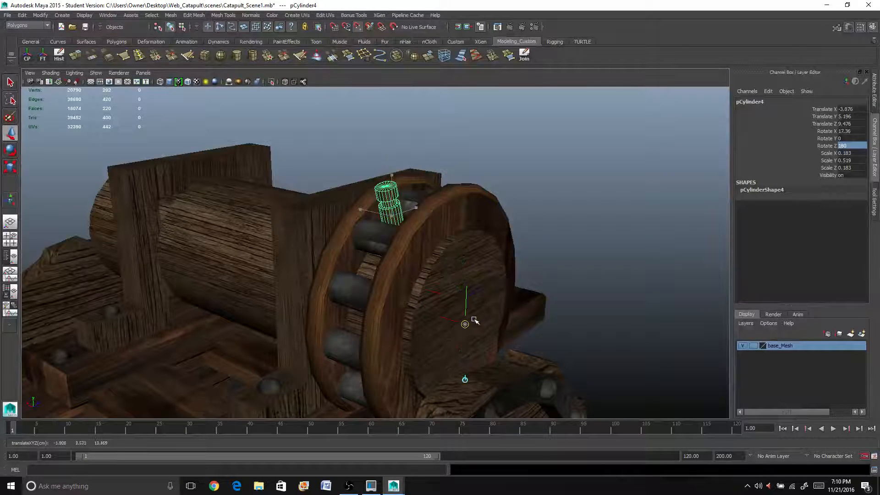
alt+drag(463, 318, 507, 344)
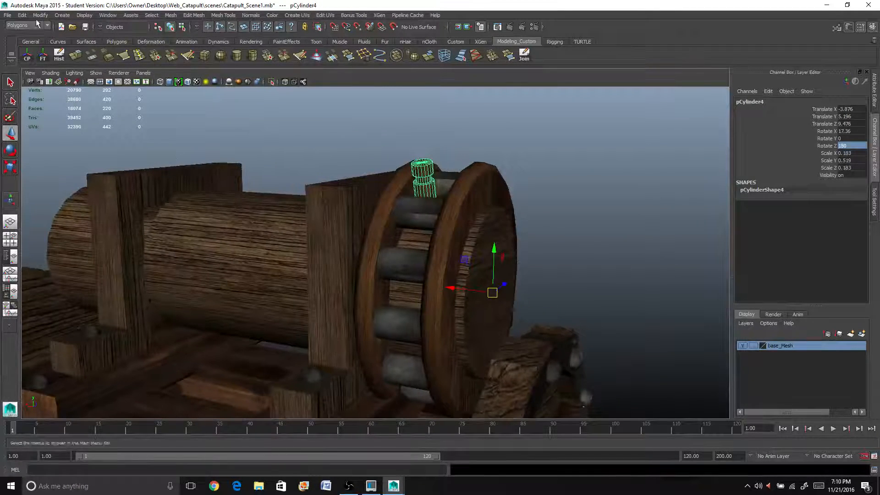
- Copy the peg around the rings with Duplicate Special, reusing the current settings, and deselect the result
click(22, 16)
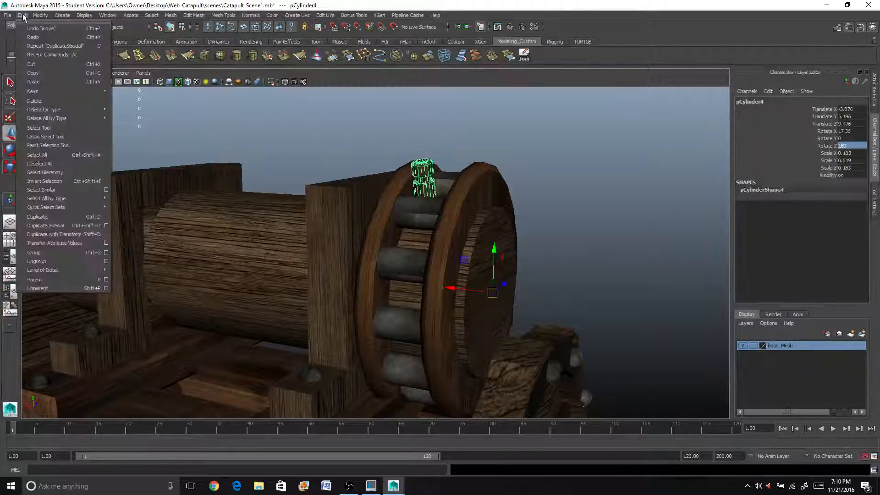
click(76, 226)
click(600, 214)
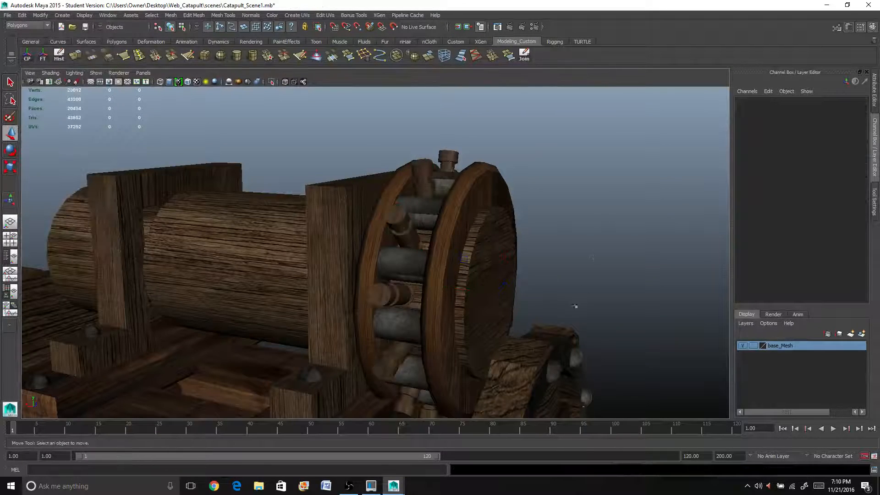
alt+drag(576, 304, 489, 301)
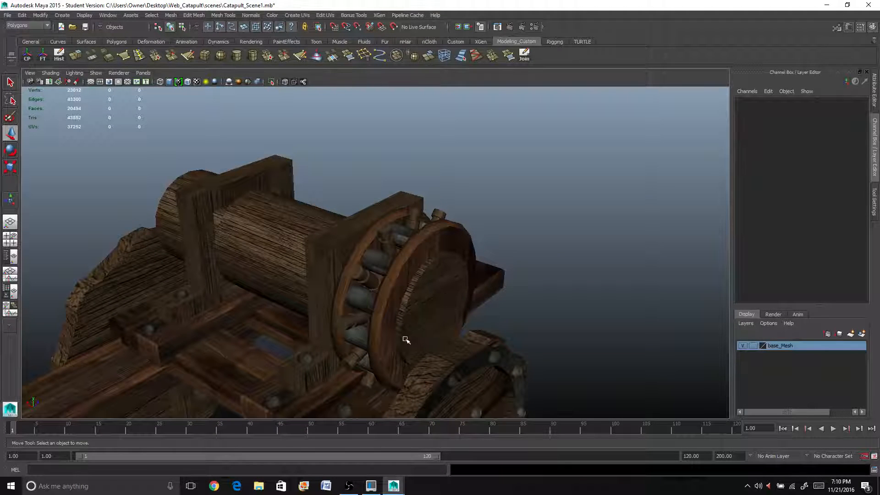
alt+drag(475, 322, 435, 290)
alt+drag(288, 319, 276, 236)
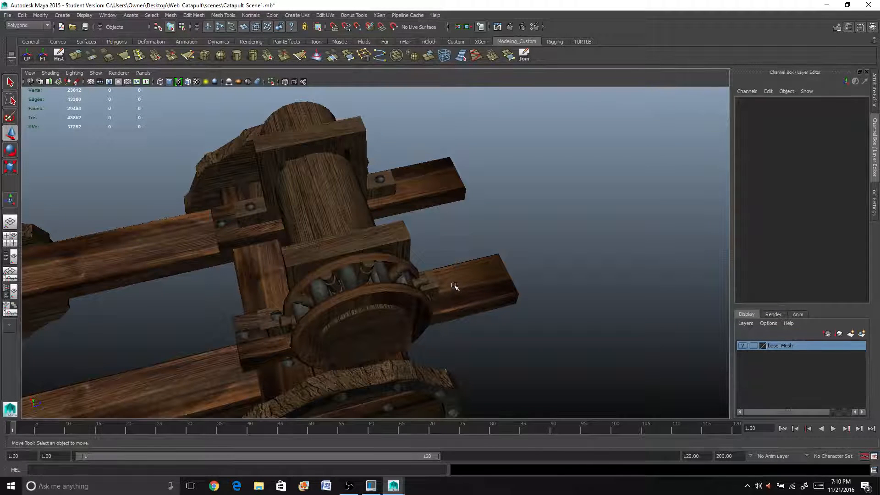
- Duplicate the short side beam under the ringed wheel and move the copy clear of the catapult to about Translate Z 23.55
right_drag(468, 296, 491, 261)
click(470, 289)
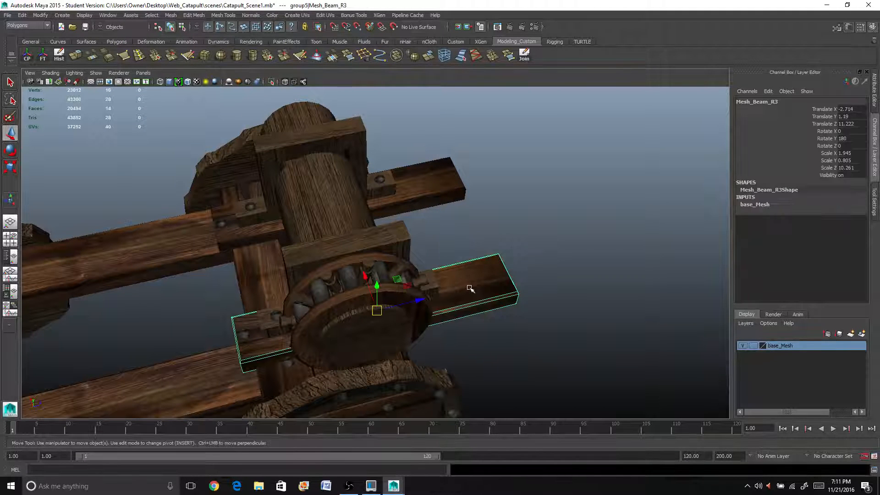
drag(416, 298, 299, 270)
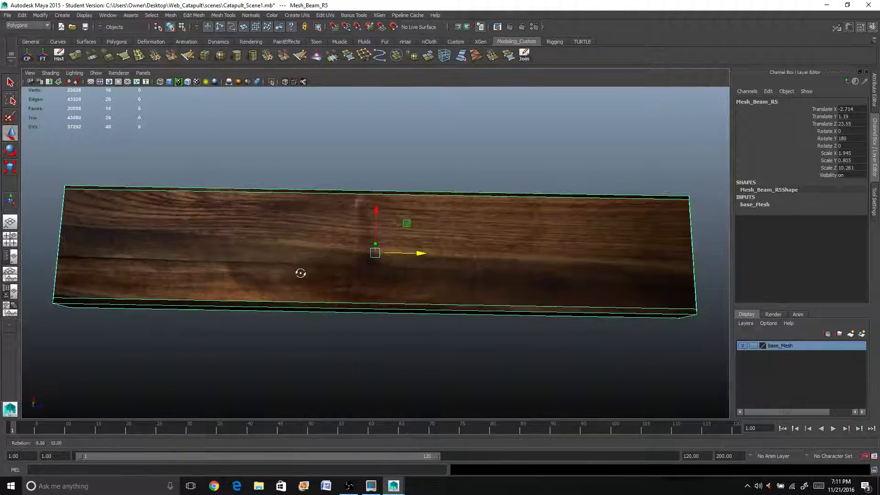
- Set the Insert Edge Loop Tool to relative distance from edge with Insert with edge flow turned off, undoing the trial loop on the beam
click(139, 56)
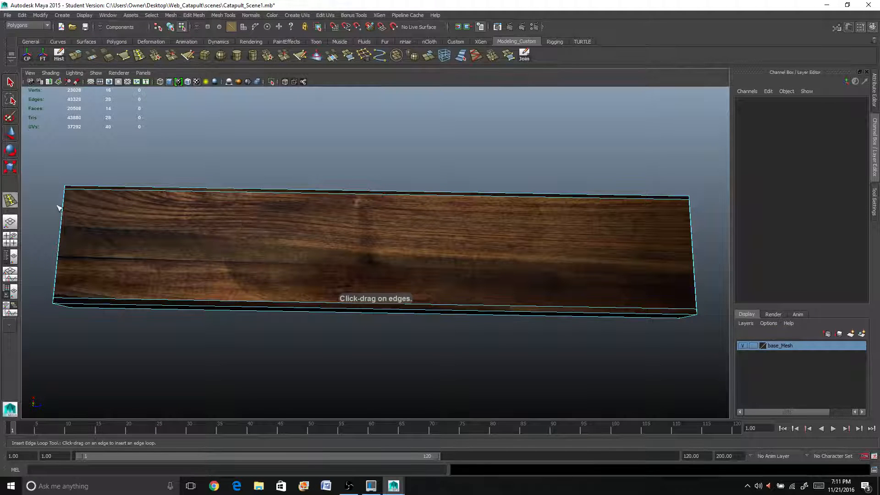
double_click(10, 200)
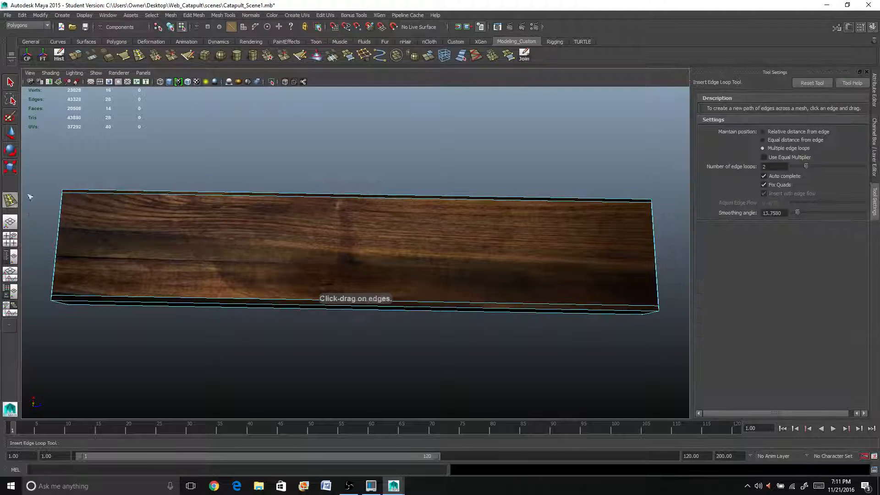
click(764, 131)
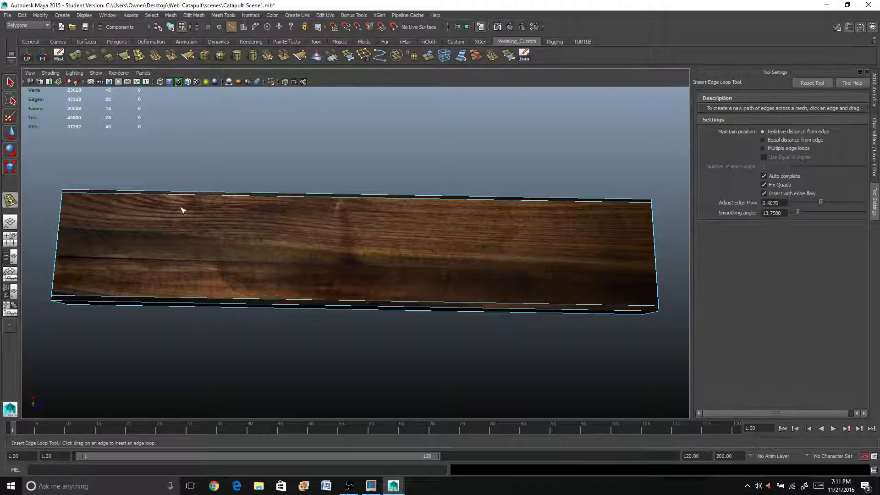
drag(187, 196, 187, 197)
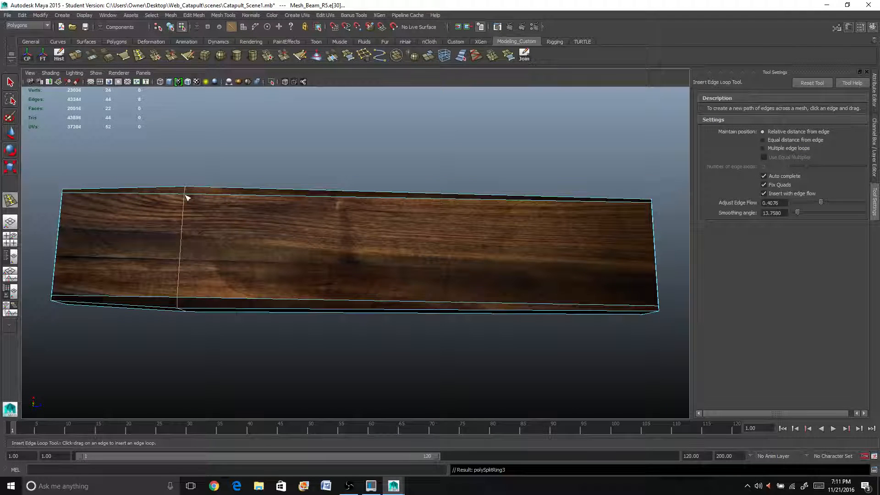
key(ctrl+z)
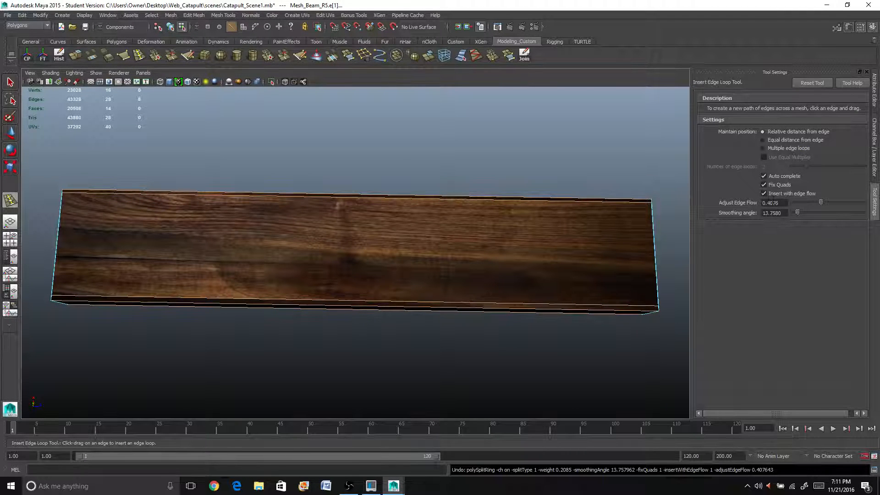
click(764, 193)
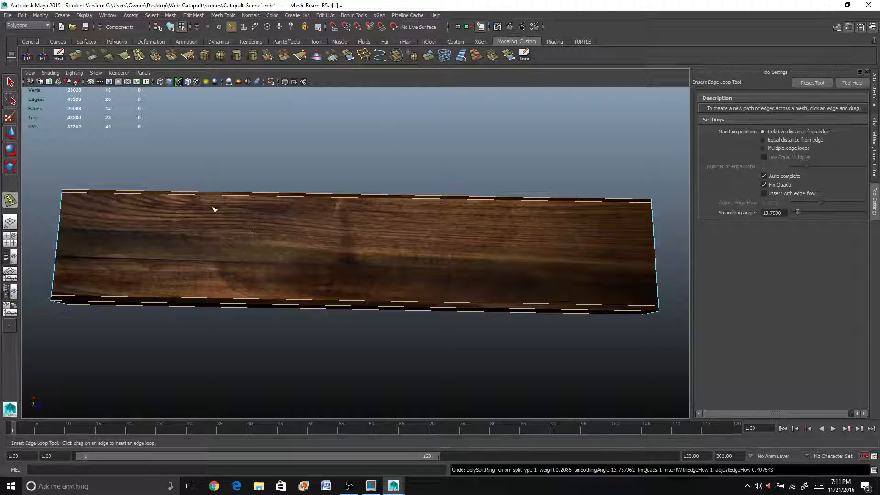
- Insert an edge loop about a fifth of the way along the duplicated beam and scale it wider across the beam
drag(194, 197, 197, 196)
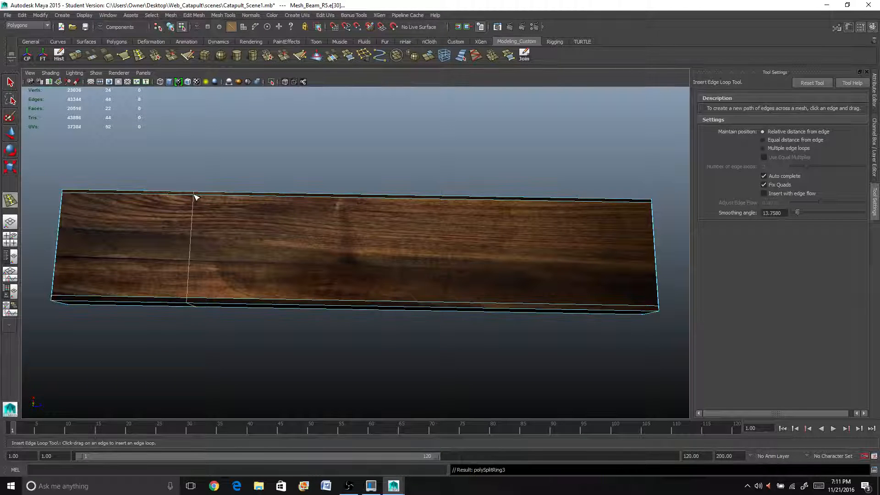
key(r)
drag(357, 212, 359, 187)
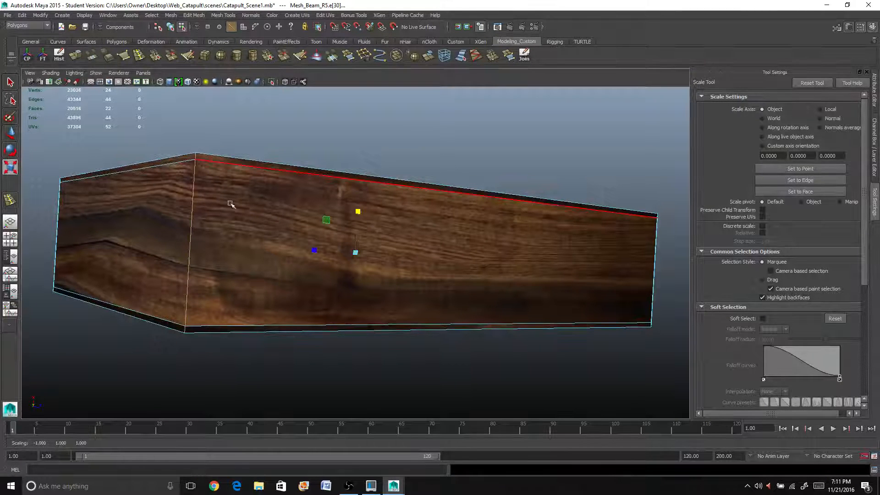
- Insert a second edge loop between the widened loop and the nearer beam end, and scale it wider to round that end
click(10, 199)
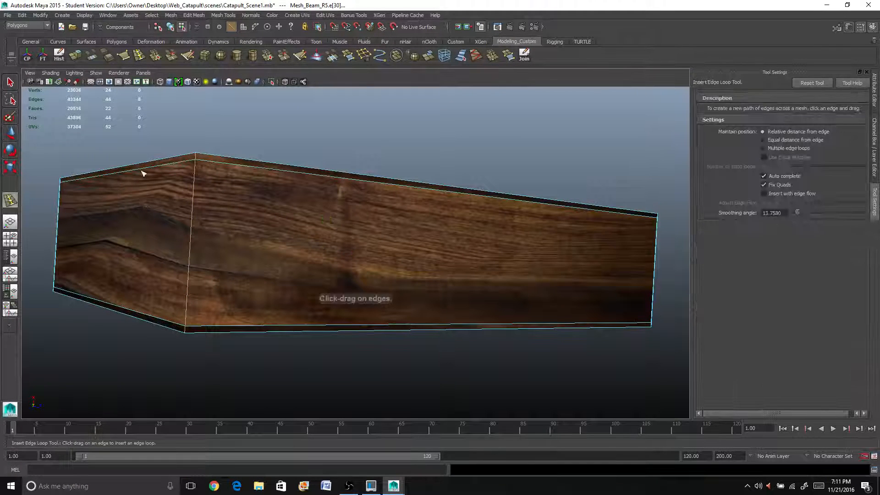
click(118, 176)
key(r)
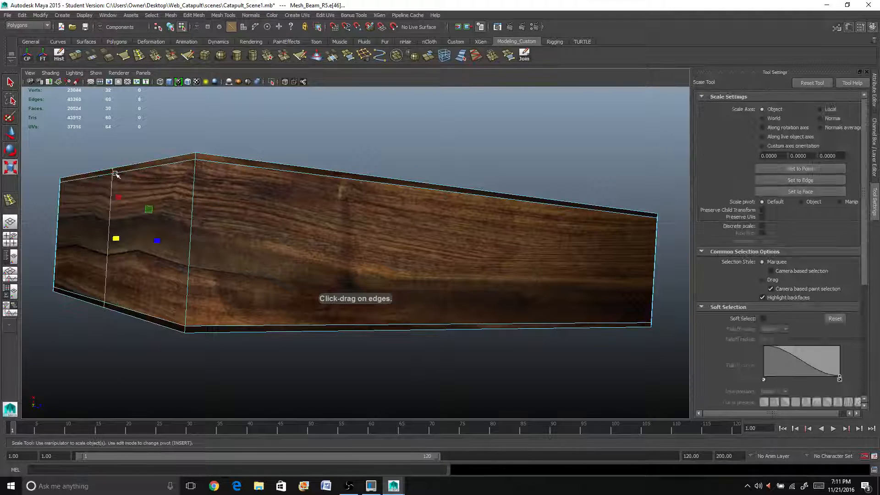
drag(118, 199, 119, 188)
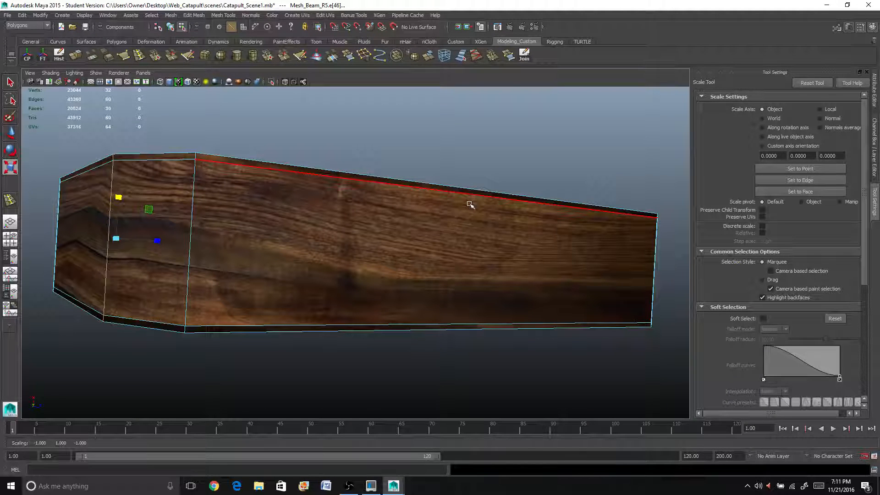
- Insert two more edge loops across the beam's long section, one near the narrow far end and one around the middle
key(y)
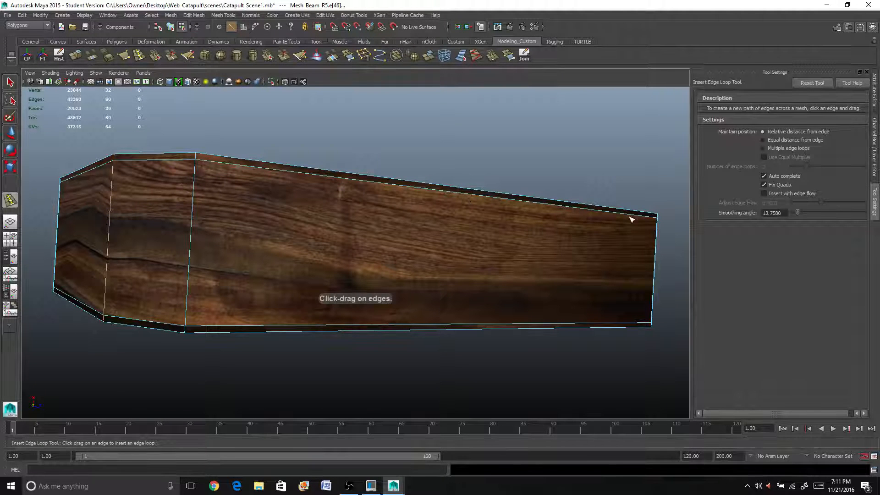
click(581, 210)
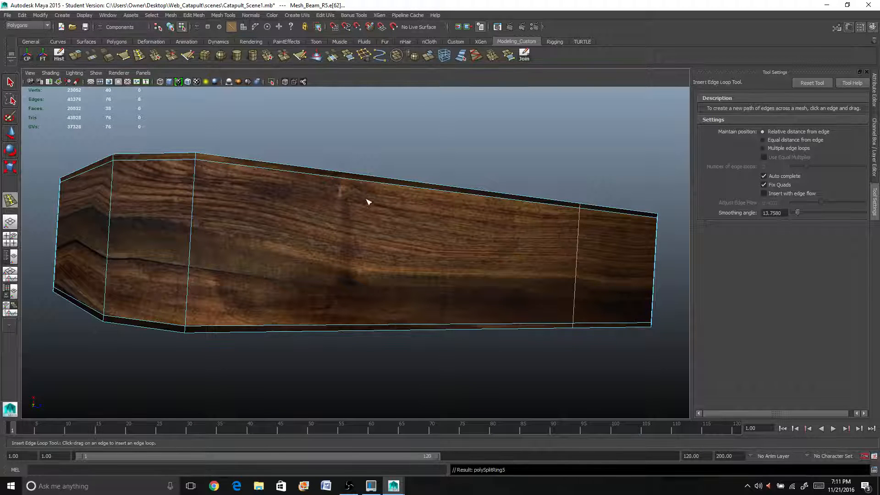
click(370, 180)
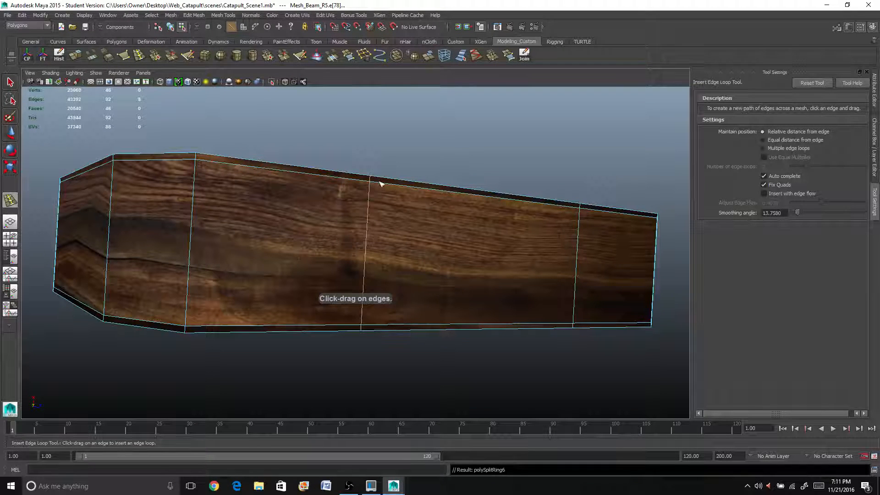
right_drag(340, 198, 320, 200)
alt+middle_drag(497, 199, 436, 179)
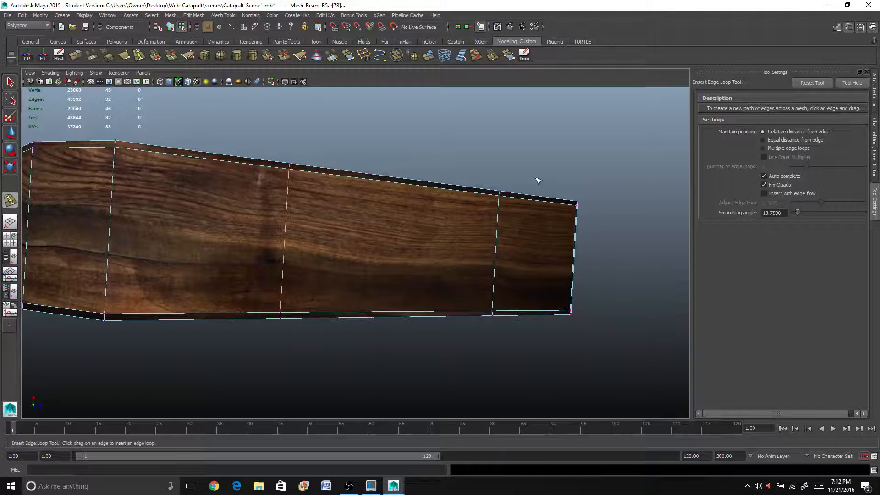
drag(537, 180, 604, 207)
key(w)
key(ctrl+z)
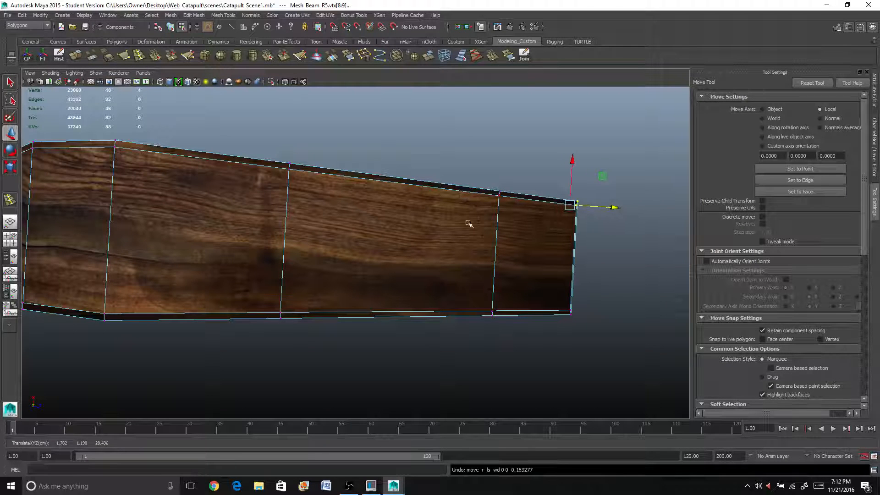
- Insert two edge loops running lengthwise along the beam, one in the upper third and one in the lower third
click(9, 201)
drag(114, 203, 114, 196)
drag(112, 266, 113, 267)
- Move the upper and lower corner vertices at the beam's wide end inward along its length to round that end
scroll(242, 232, down, 2)
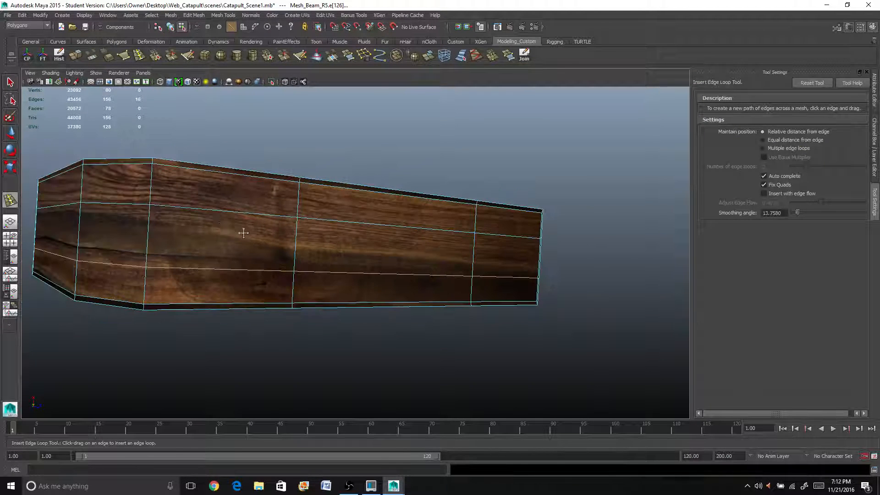
alt+middle_drag(241, 232, 315, 237)
right_drag(159, 178, 124, 178)
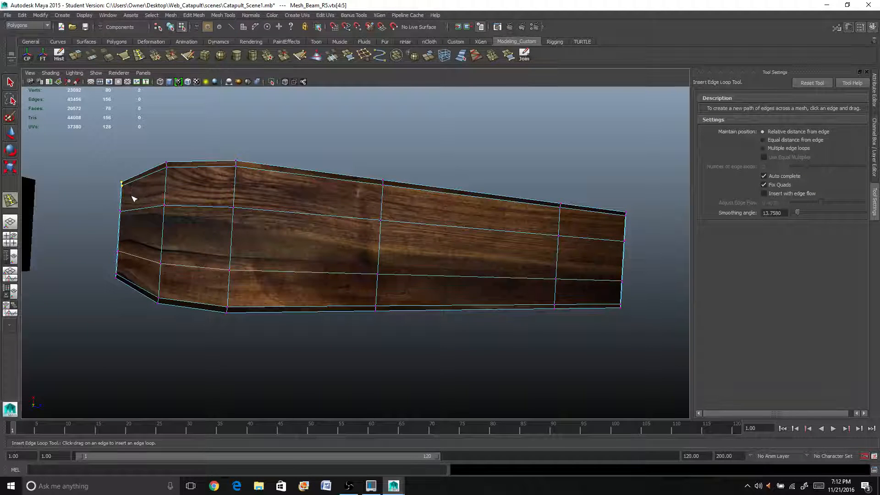
key(w)
drag(168, 186, 175, 195)
drag(108, 264, 164, 276)
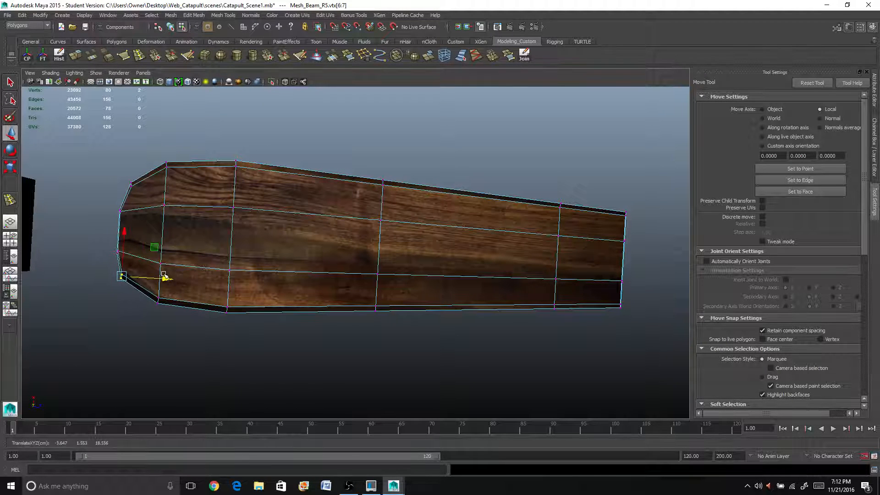
drag(609, 299, 649, 308)
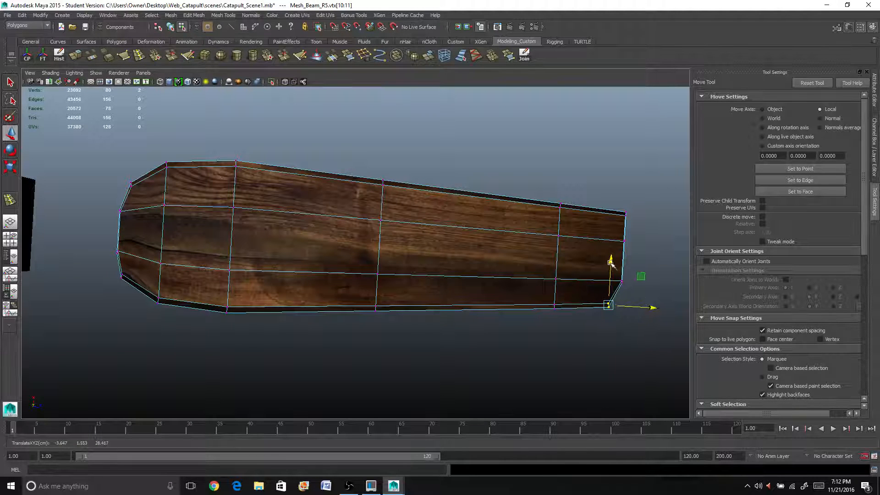
drag(611, 262, 610, 255)
alt+drag(630, 303, 422, 289)
key(f)
key(ctrl+z)
key(ctrl+z)
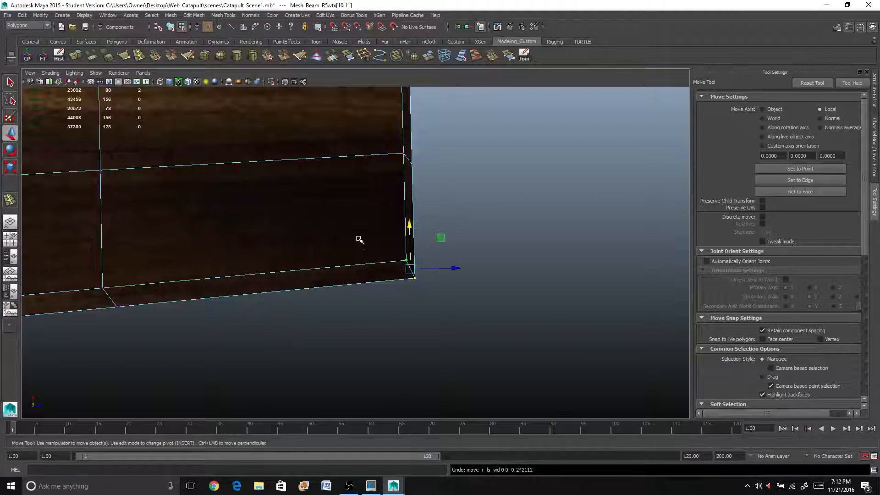
- Move the upper and lower corner vertices at the beam's narrow far end inward in both directions to round that end
drag(360, 235, 483, 321)
drag(446, 268, 365, 267)
drag(360, 229, 352, 210)
scroll(352, 210, down, 3)
alt+middle_drag(350, 202, 347, 279)
alt+right_drag(347, 279, 353, 147)
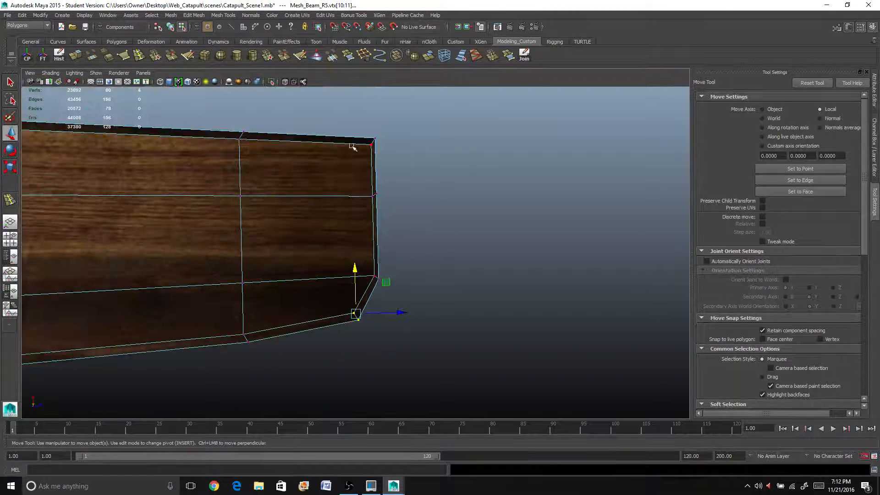
drag(405, 157, 381, 147)
drag(338, 105, 338, 112)
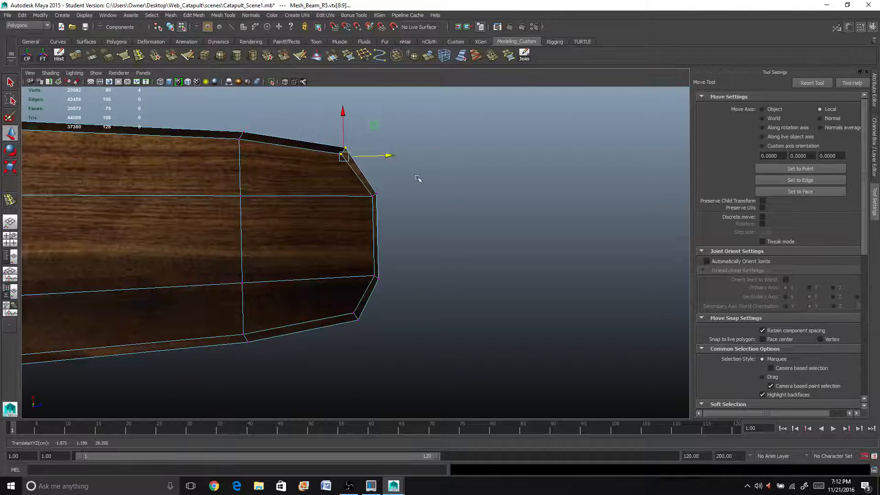
- Move the middle edge loop's vertices on the beam's upper long edge slightly outward, and return to object selection
mouse_move(419, 180)
alt+mouse_down()
mouse_move(330, 180)
mouse_move(327, 137)
mouse_move(347, 147)
mouse_move(314, 109)
mouse_move(420, 181)
alt+mouse_up()
alt+right_drag(421, 181, 264, 233)
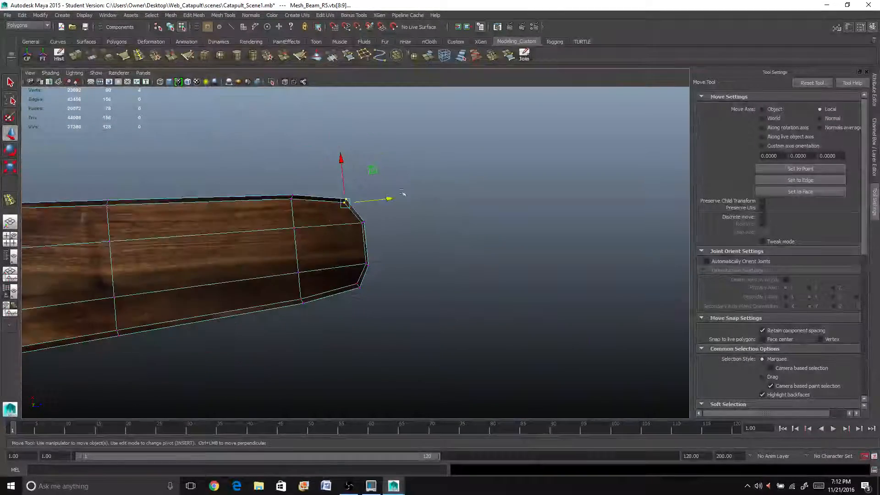
alt+middle_drag(264, 233, 500, 167)
alt+right_drag(500, 168, 471, 174)
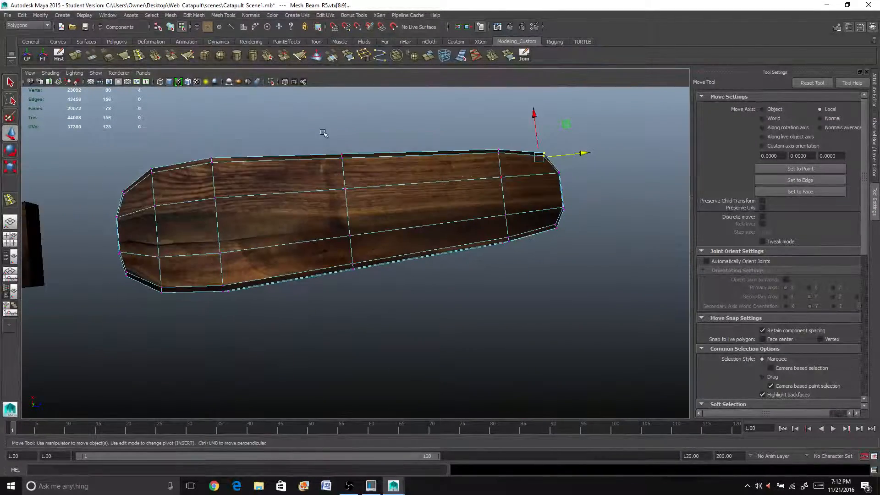
drag(359, 170, 358, 170)
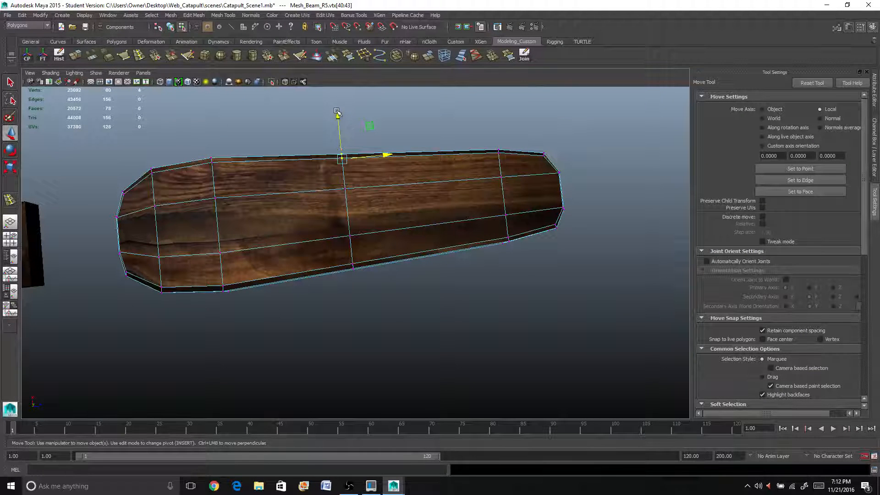
drag(336, 112, 337, 107)
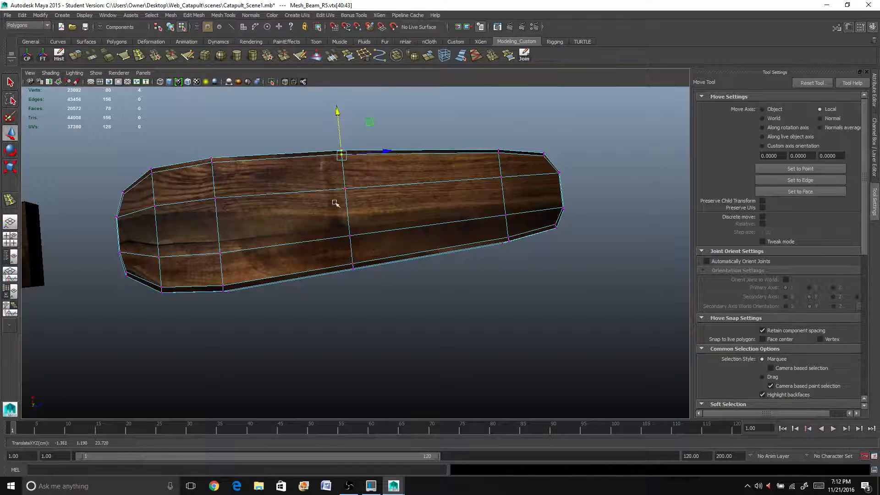
drag(334, 251, 377, 295)
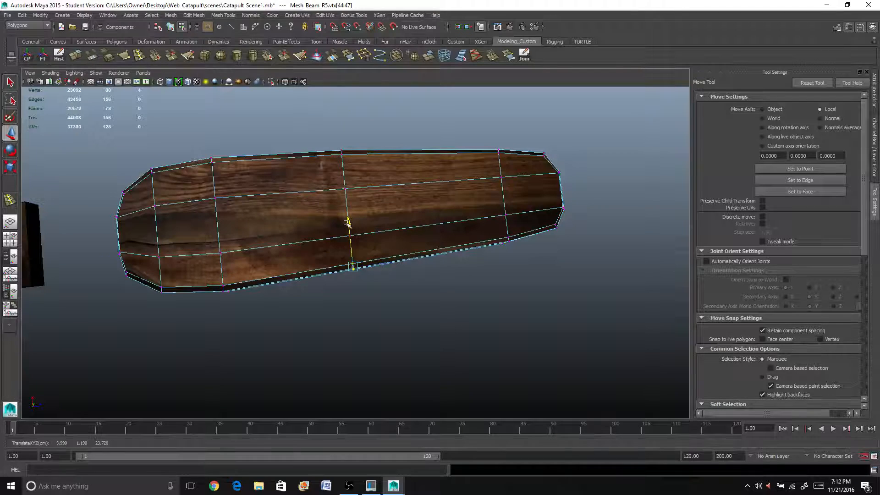
alt+drag(348, 226, 307, 187)
right_drag(287, 253, 304, 239)
- Move the four underside corner vertices at the beam's wide end inward along its length
scroll(303, 247, down, 3)
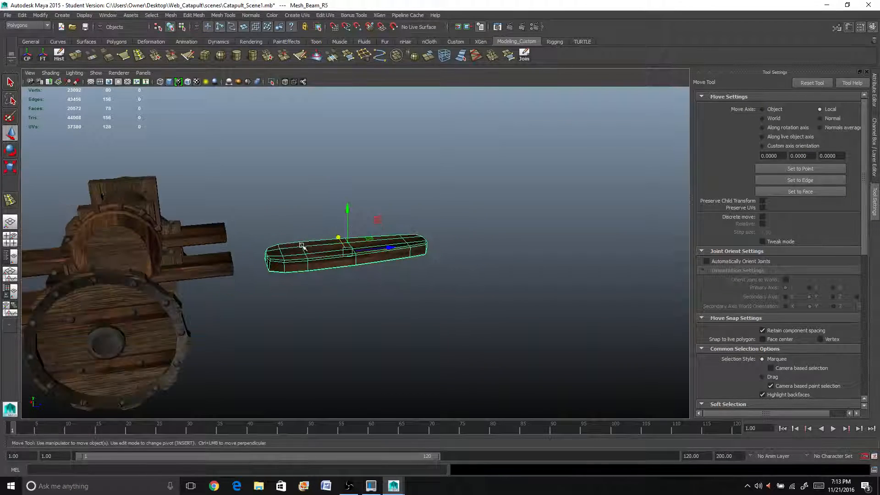
alt+drag(303, 246, 398, 225)
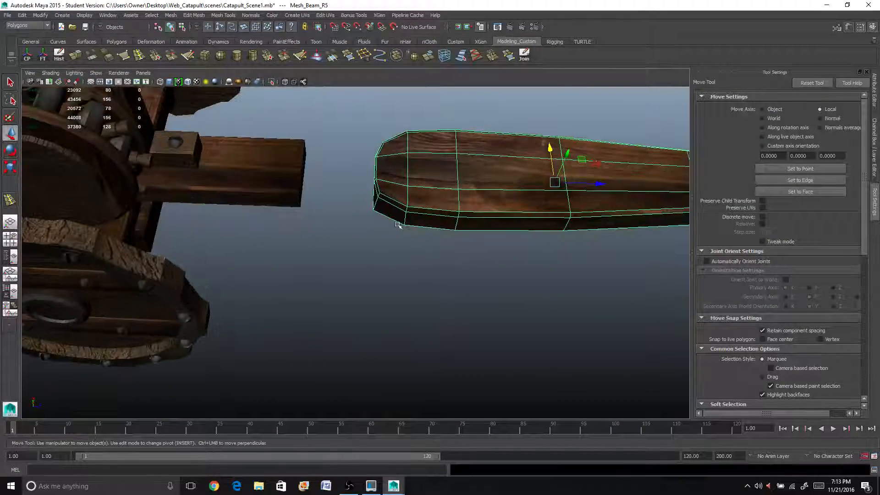
right_drag(384, 201, 368, 197)
drag(368, 196, 384, 219)
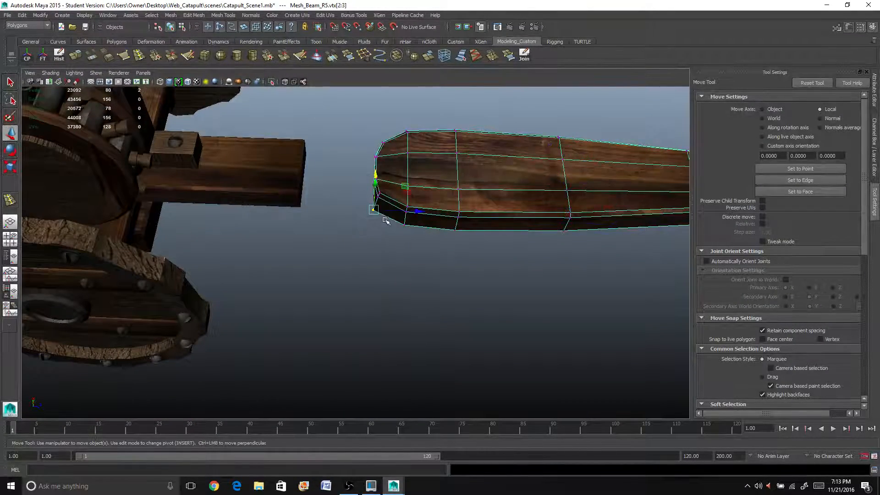
alt+middle_drag(381, 214, 371, 232)
alt+drag(370, 230, 409, 222)
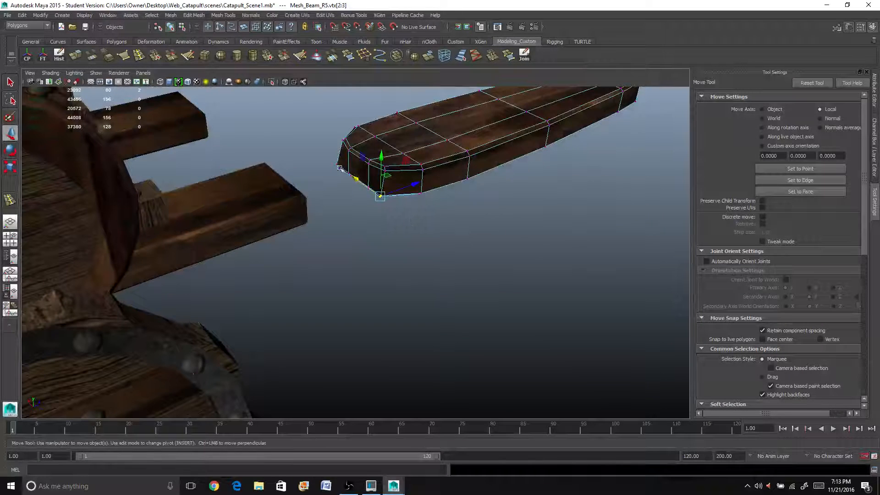
drag(331, 160, 403, 236)
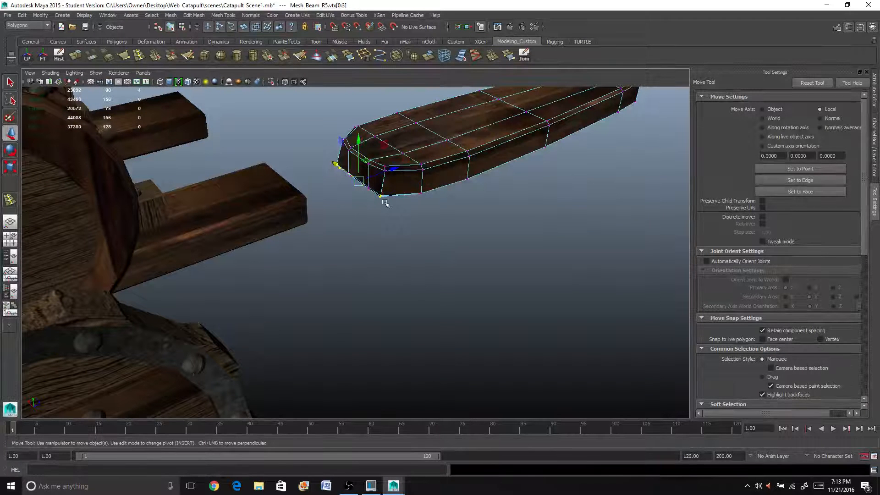
drag(394, 173, 420, 189)
right_drag(422, 187, 435, 180)
- Move the shaped beam next to the catapult's wheel and scale it down uniformly to about 0.626 by 0.259 by 3.303
alt+drag(435, 180, 456, 222)
scroll(436, 248, down, 2)
scroll(436, 247, up, 5)
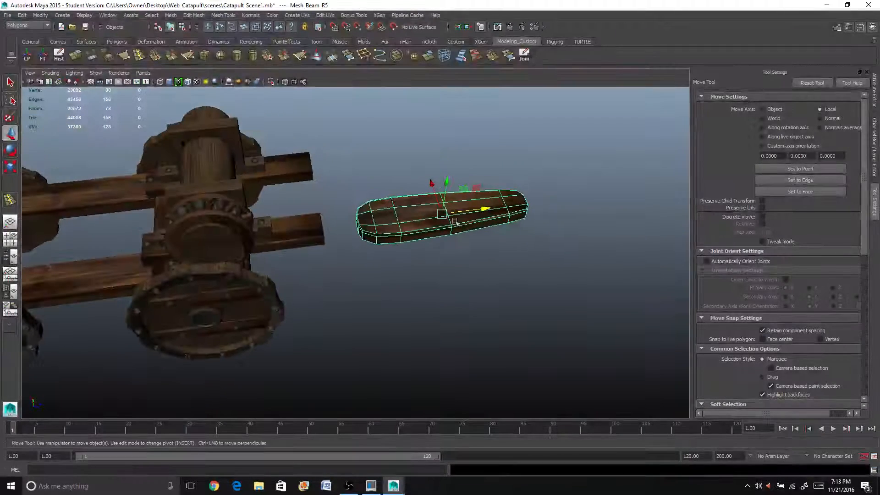
drag(431, 212, 352, 200)
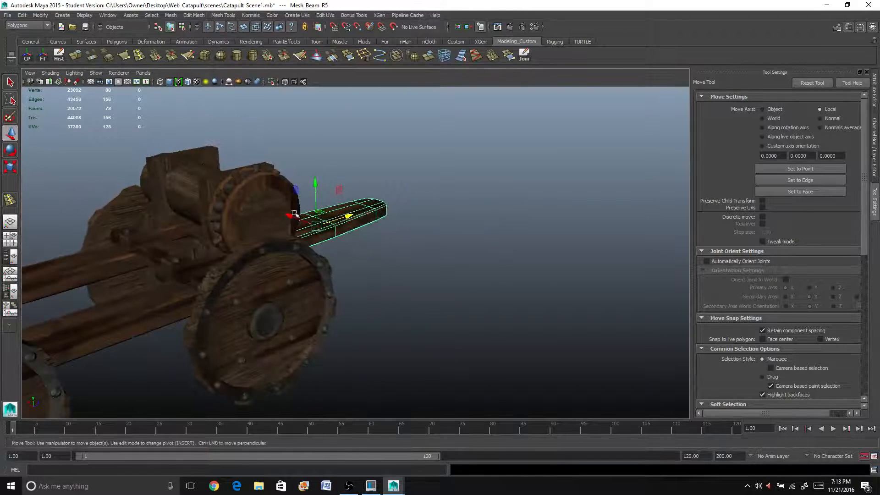
drag(289, 215, 315, 227)
scroll(314, 228, up, 2)
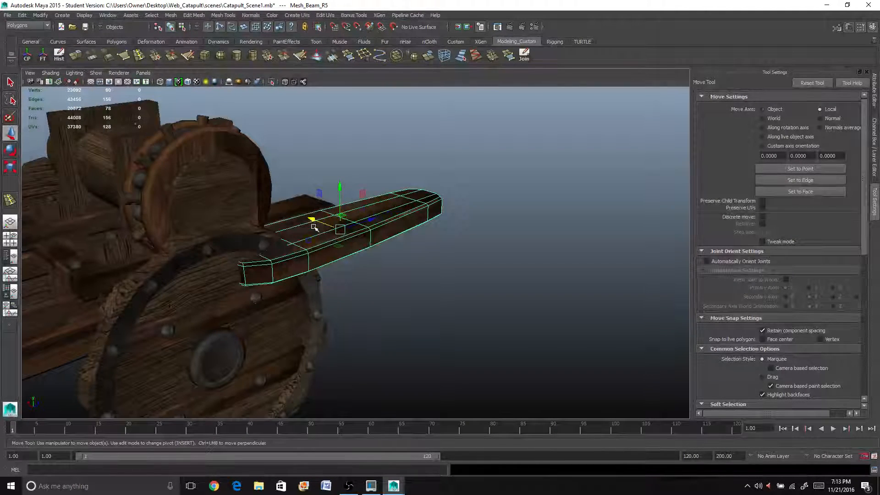
key(r)
drag(341, 229, 244, 254)
- Rotate the shaped beam onto its narrow side with a Rotate Z value of 90
key(e)
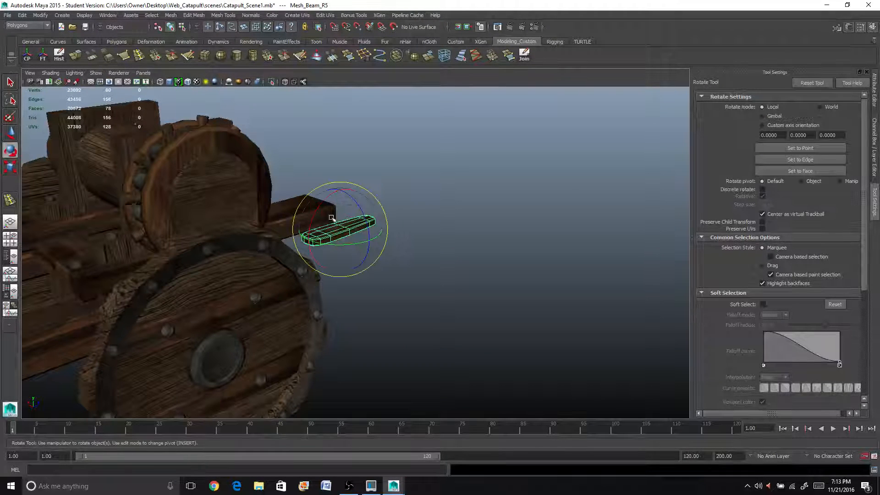
drag(354, 203, 357, 260)
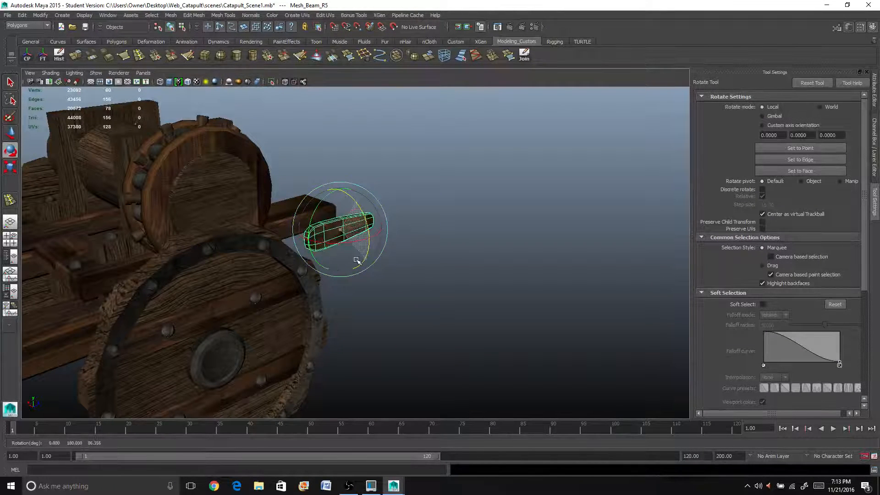
click(874, 167)
click(848, 146)
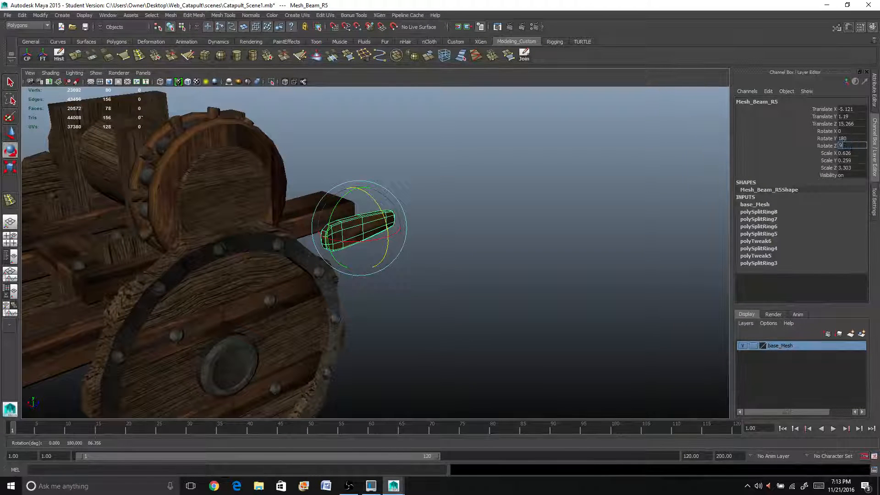
- Move the shaped beam up and back against the outer face of the winch's end ring as a handle
key(w)
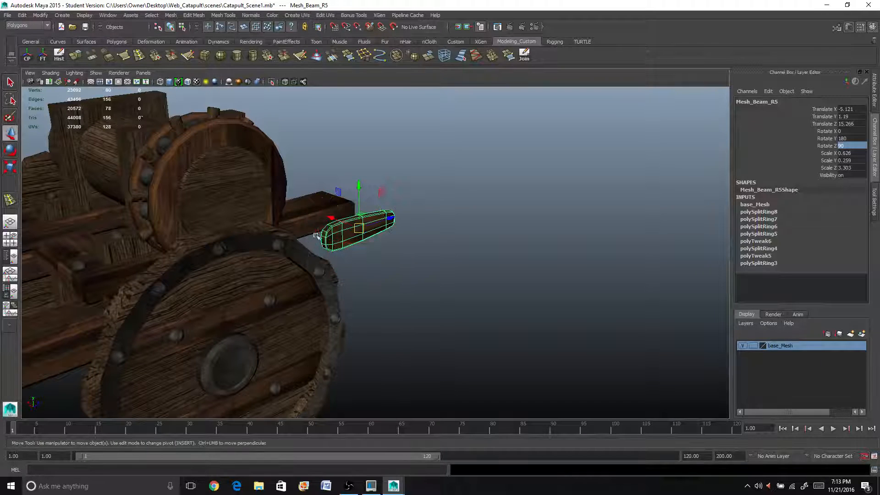
drag(348, 226, 358, 225)
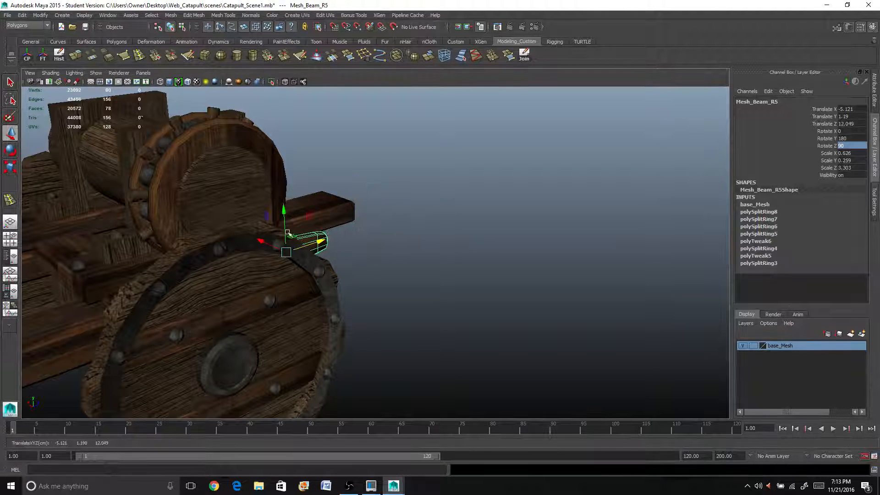
drag(285, 222, 277, 148)
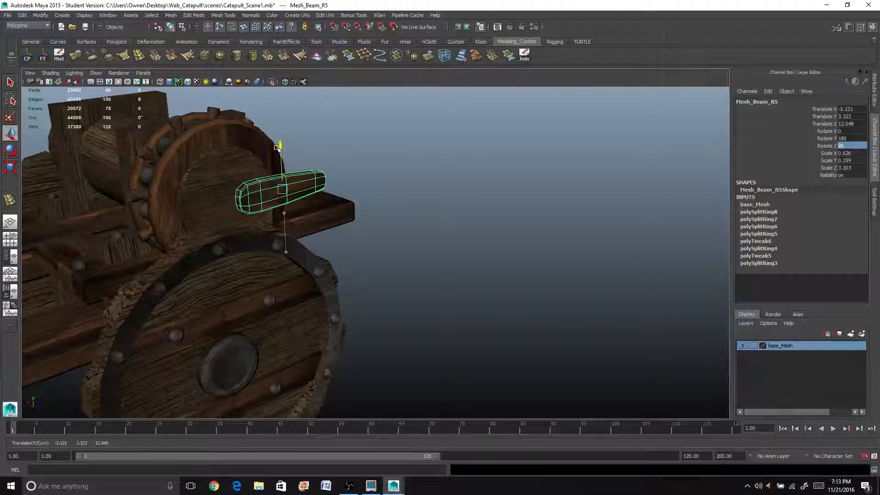
drag(320, 185, 403, 279)
- Duplicate the wheel axle beneath the winch and raise the copy above the winch to a Translate Y of about 7.873
click(459, 353)
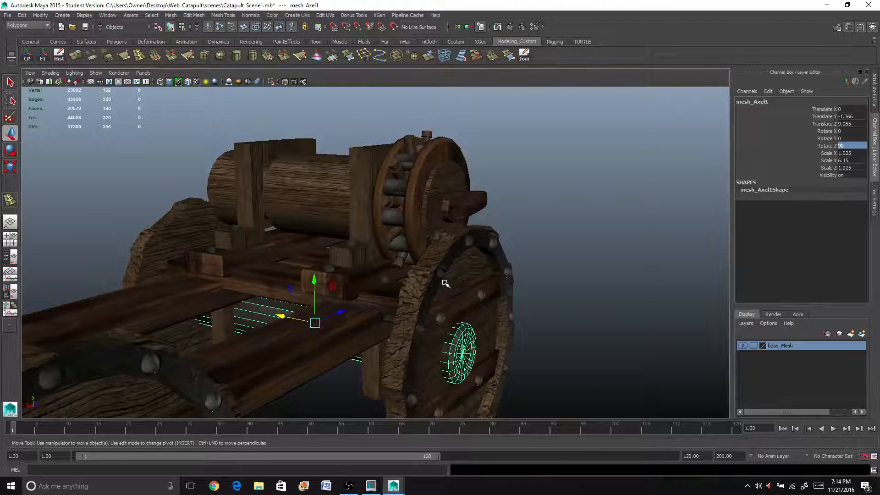
key(w)
drag(317, 277, 295, 104)
alt+middle_drag(295, 103, 281, 144)
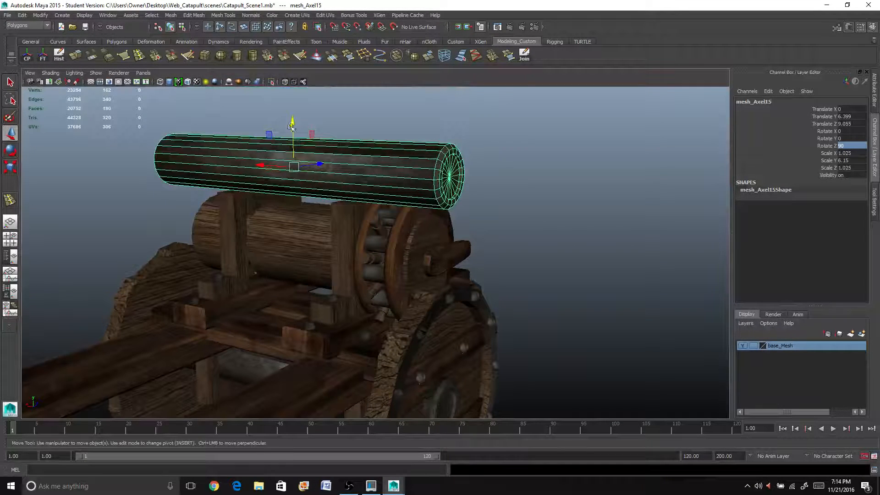
drag(293, 129, 295, 84)
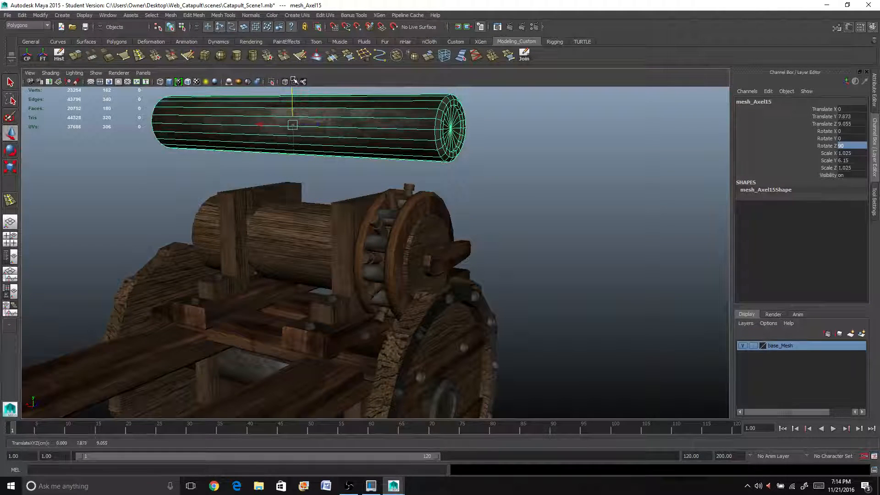
- Insert an edge loop around the duplicated axle about a quarter of its length from the ring-side end
click(138, 55)
mouse_move(378, 121)
mouse_down()
mouse_move(387, 121)
mouse_move(376, 120)
mouse_up()
key(q)
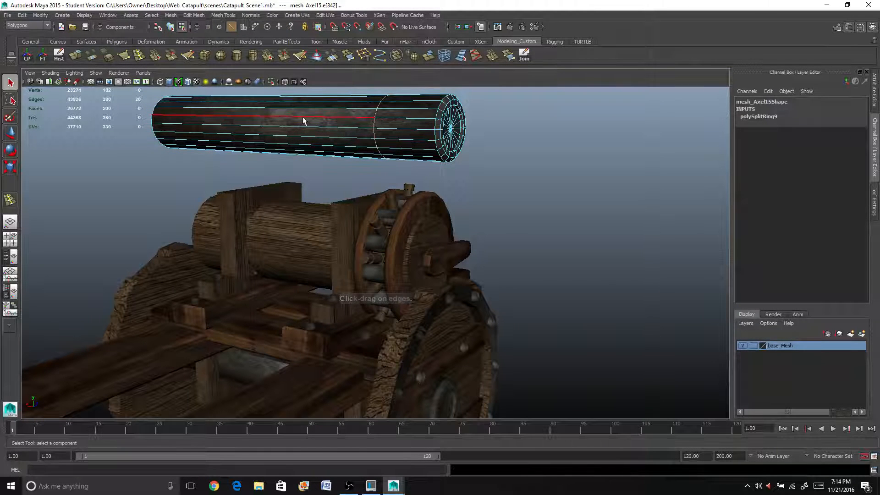
- Delete the faces of the duplicated axle's longer section, keeping the short capped piece, and select that piece as an object
right_click(298, 133)
scroll(301, 135, down, 3)
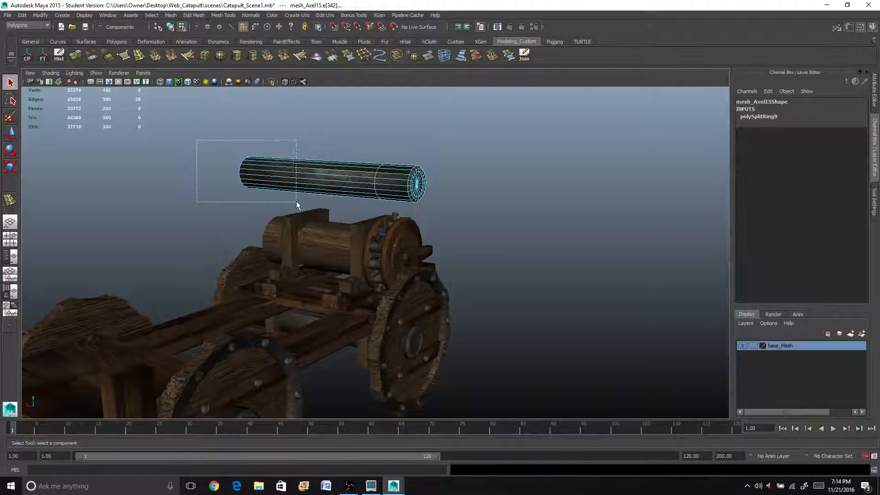
drag(297, 205, 307, 197)
key(Delete)
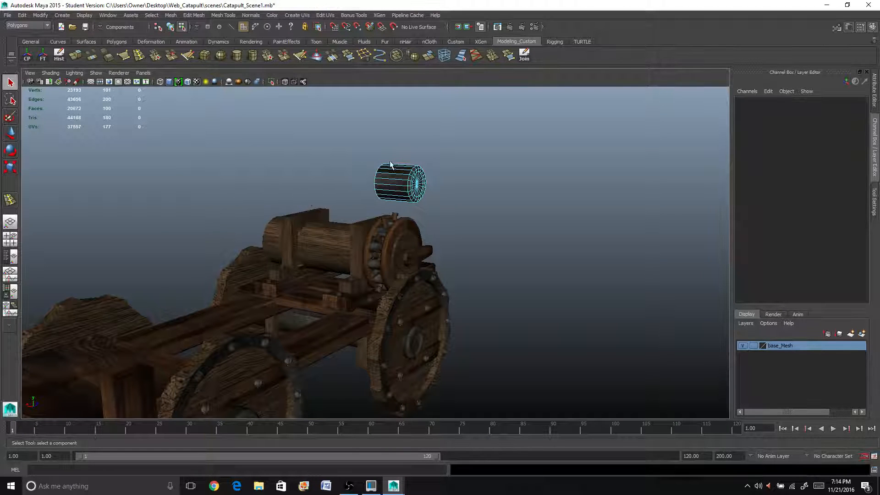
right_click(391, 167)
click(414, 160)
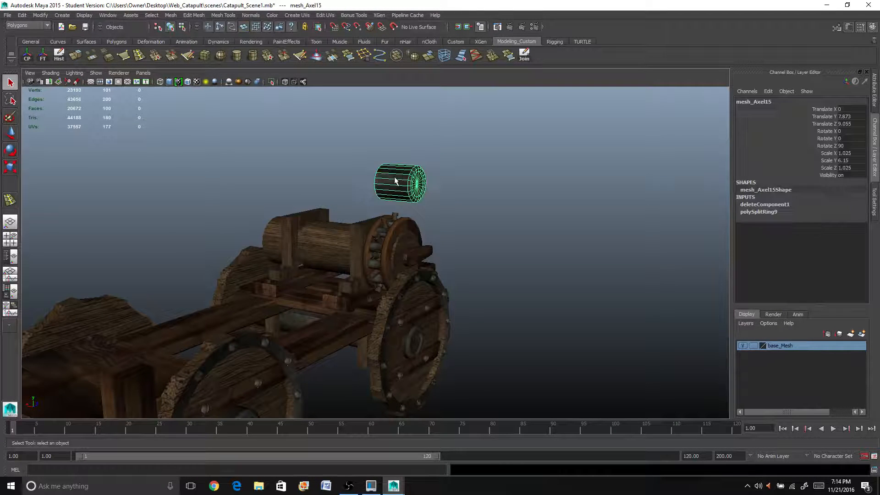
- Center the pivot of the short axle piece and scale it down uniformly to about 0.314 in Scale X and Z
key(r)
scroll(397, 179, up, 4)
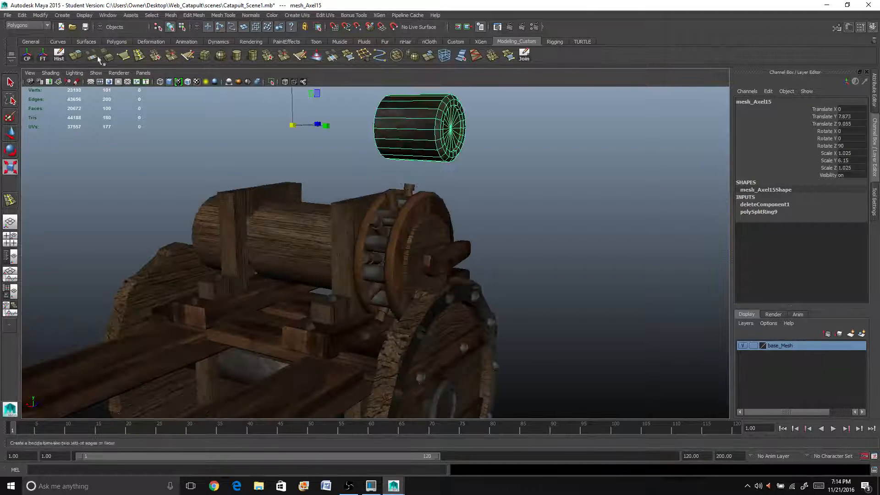
click(27, 55)
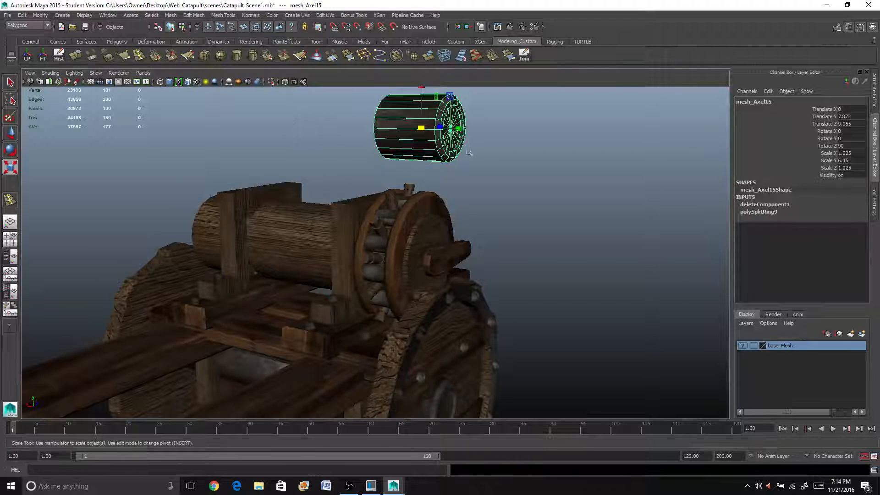
alt+drag(376, 156, 418, 157)
drag(326, 142, 283, 149)
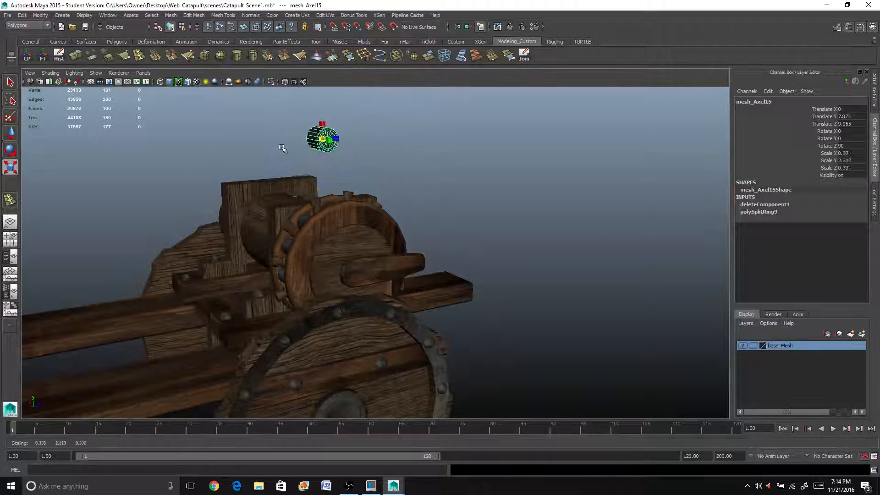
- Move the small axle piece down to the handle's ring-centre end, at Translate Y 3.107 and Translate Z 10.235
key(w)
drag(324, 99, 325, 246)
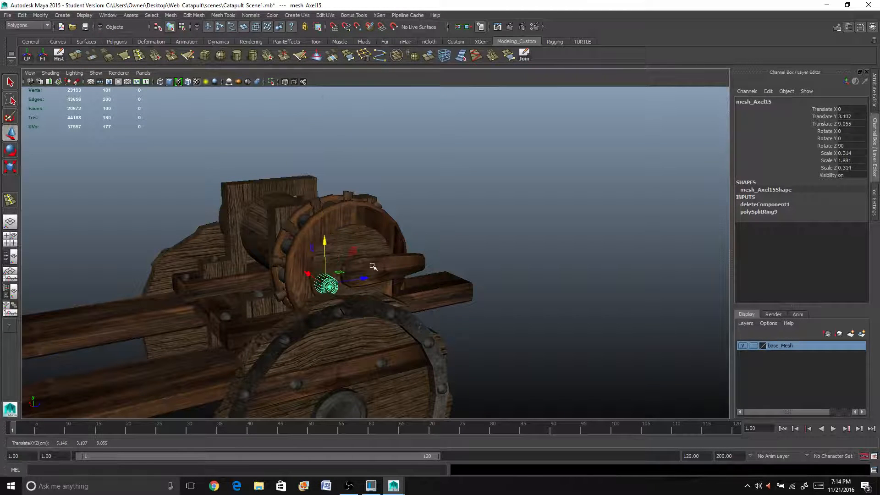
drag(362, 277, 387, 275)
scroll(385, 275, up, 8)
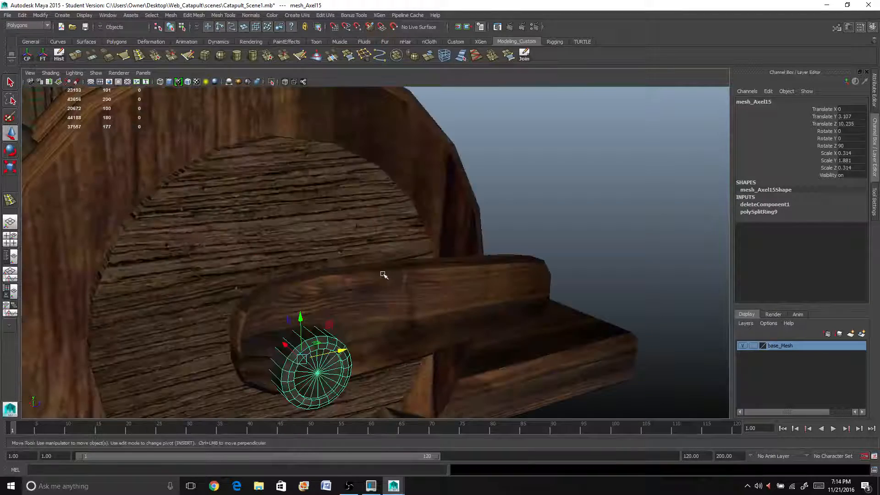
alt+drag(408, 223, 418, 262)
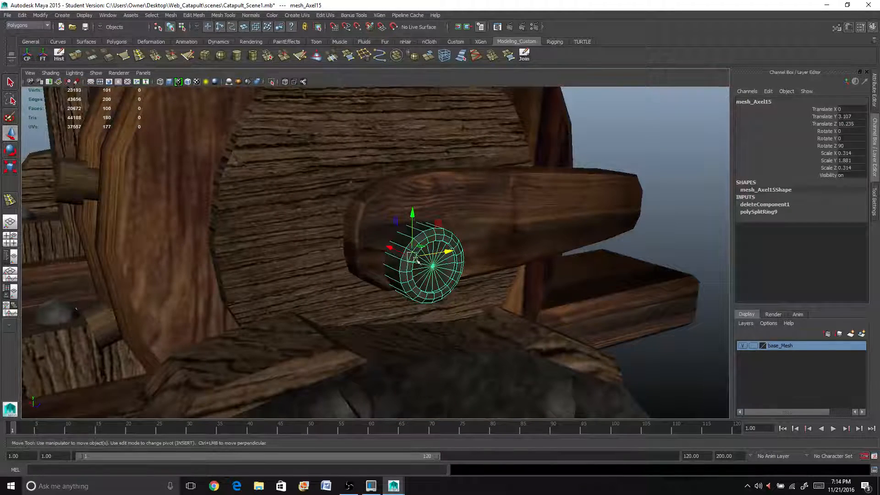
- Isolate the axle piece with the winch drum, align it to the drum's centre at Translate Y 3.371 and Z 10.189, and end the isolation
alt+drag(363, 206, 348, 202)
click(350, 205)
click(412, 261)
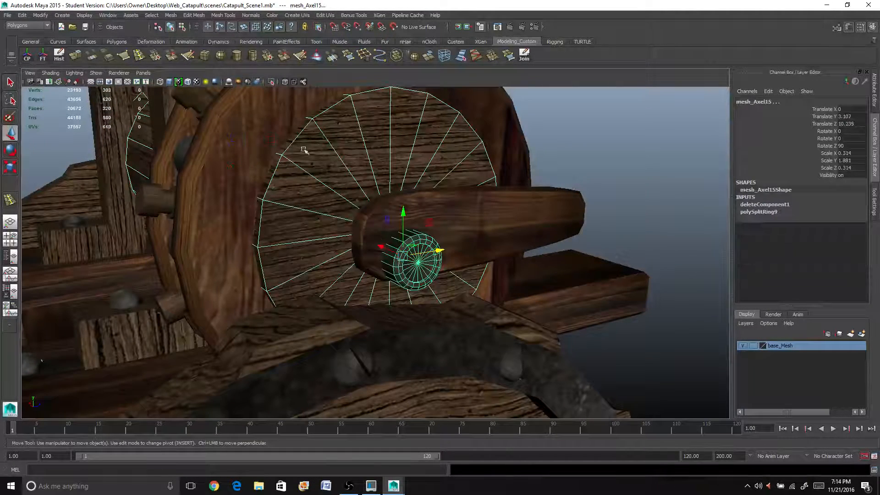
click(270, 81)
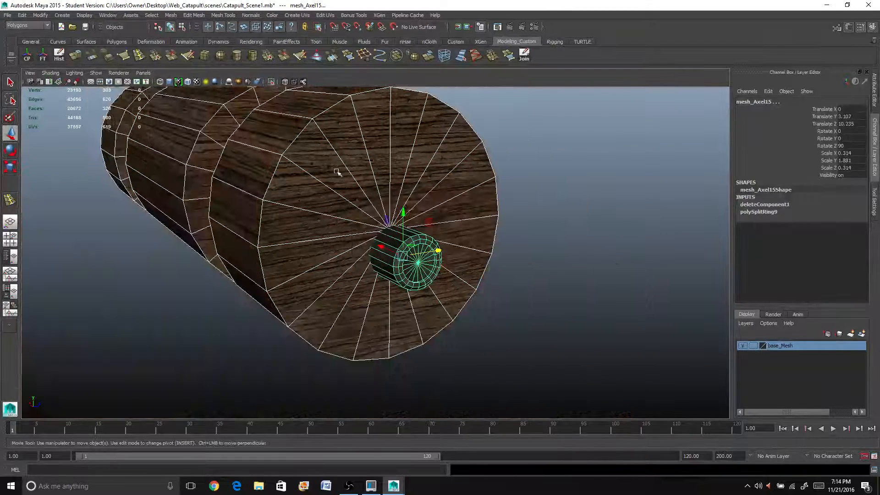
click(392, 268)
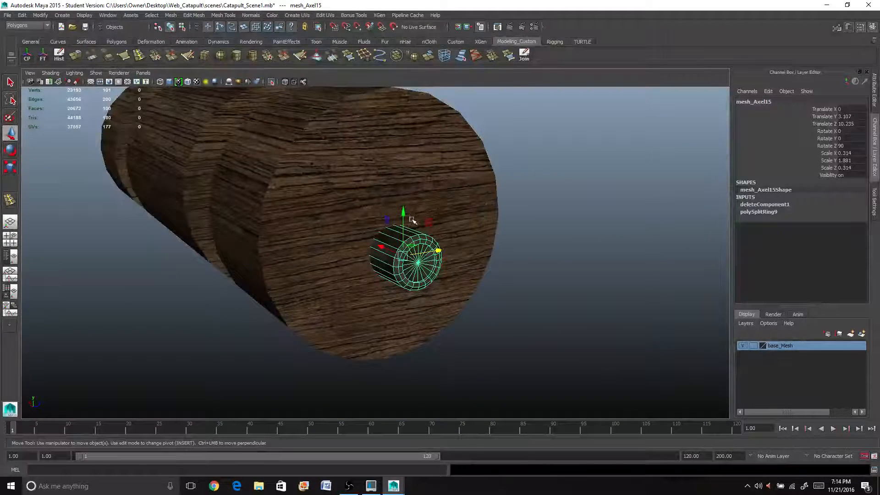
drag(404, 257, 386, 225)
alt+drag(274, 88, 244, 143)
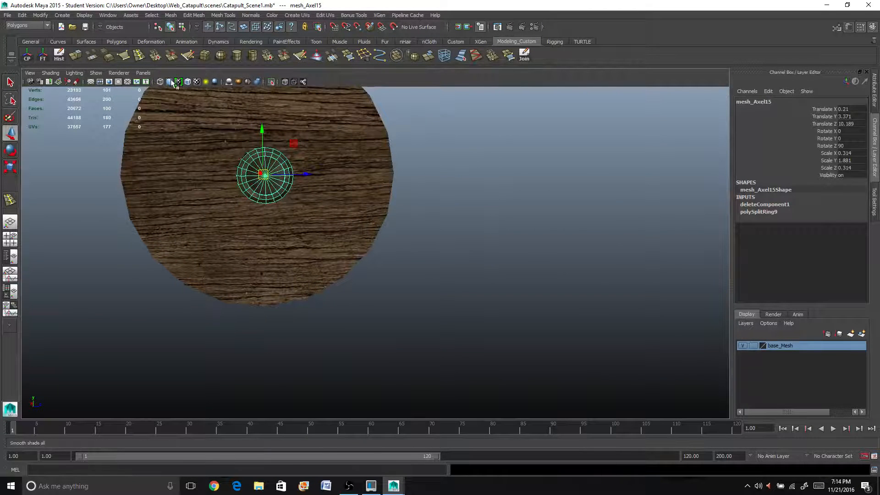
click(188, 82)
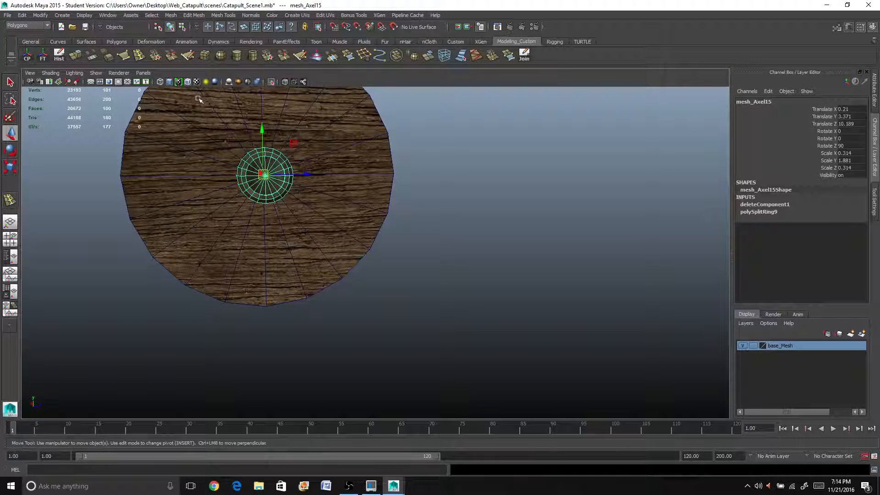
click(187, 81)
mouse_move(210, 133)
alt+mouse_down()
mouse_move(249, 187)
mouse_move(258, 126)
mouse_move(362, 200)
alt+mouse_up()
click(271, 82)
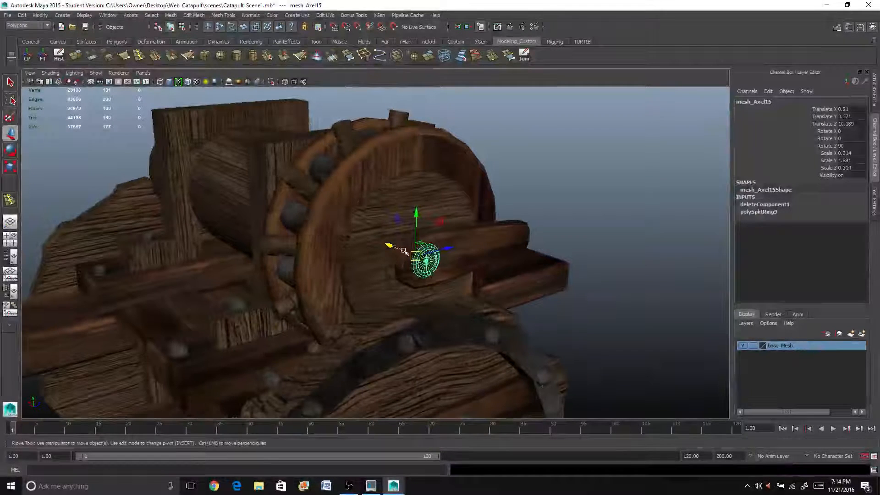
- Slide the axle piece outward through the handle to Translate X 0.042 and nudge the handle beam up to centre it around the piece
drag(390, 248, 392, 248)
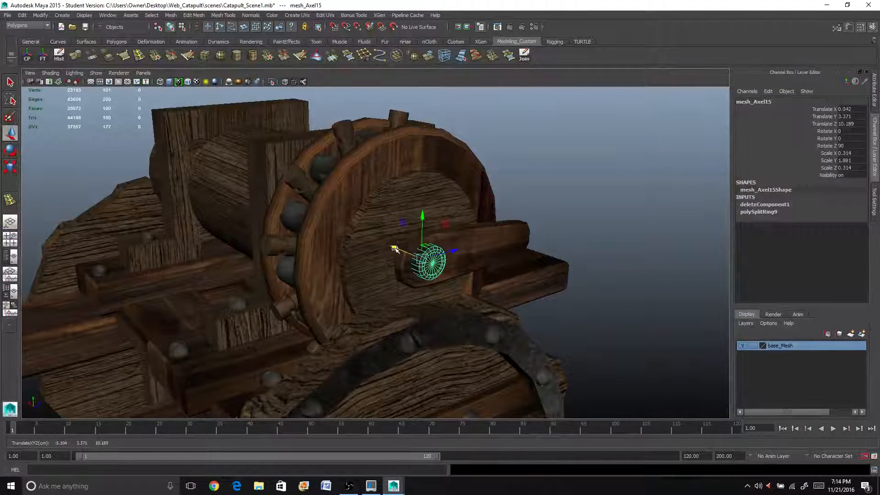
alt+drag(466, 287, 436, 277)
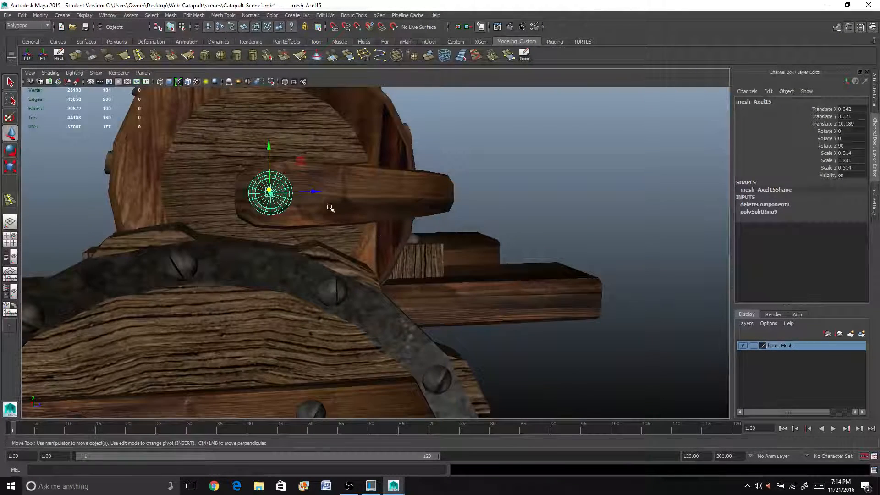
click(281, 170)
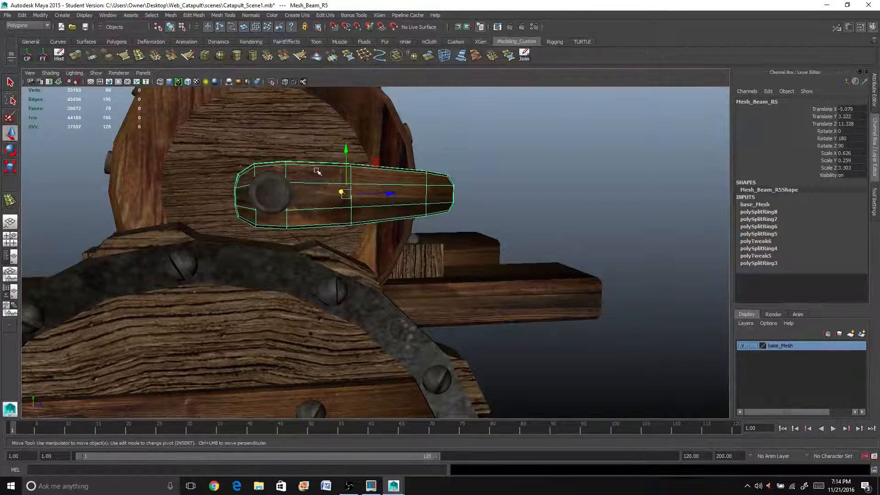
drag(347, 151, 350, 145)
click(443, 166)
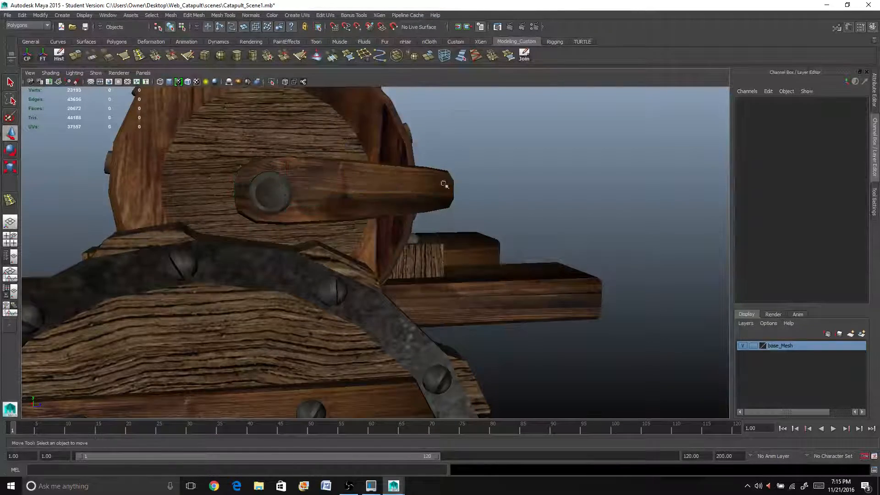
- Duplicate the small axle piece and move the copy along the handle toward its free end, to Translate Z 12.397
alt+drag(443, 182, 386, 216)
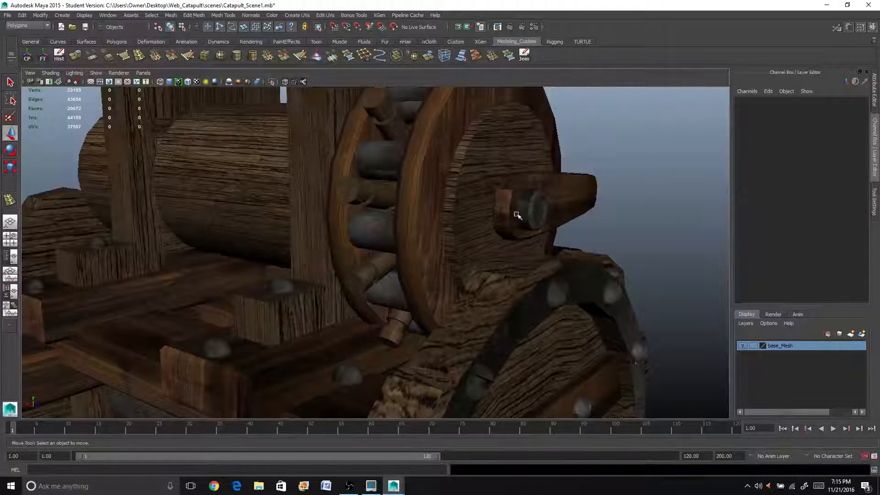
alt+drag(531, 210, 398, 212)
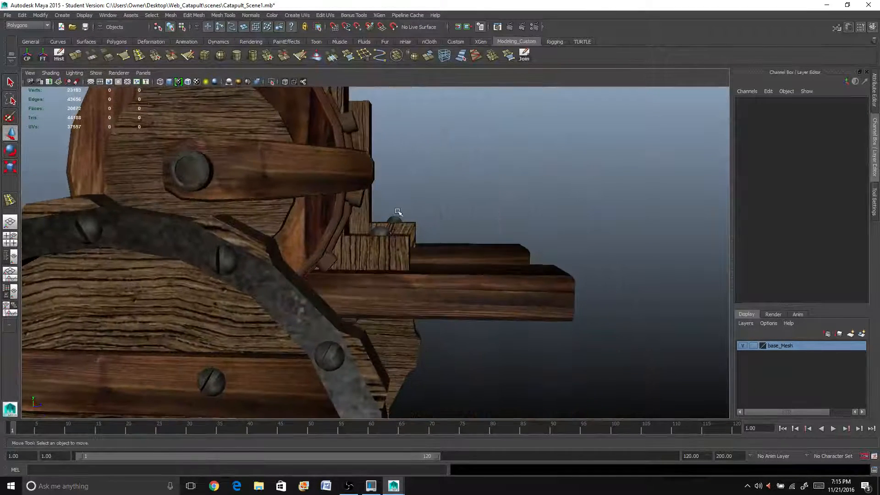
click(228, 187)
mouse_move(228, 188)
alt+mouse_down()
mouse_move(238, 192)
mouse_move(233, 203)
alt+mouse_up()
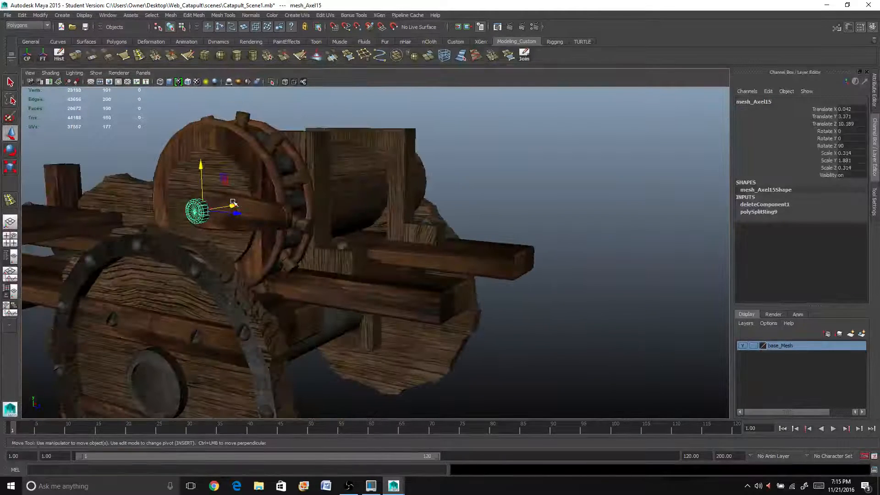
key(alt+shift+d)
key(r)
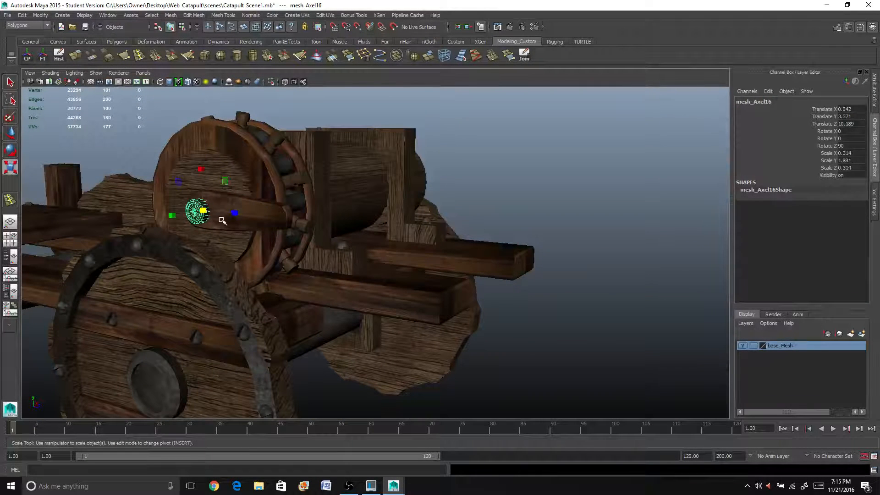
key(w)
drag(225, 218, 297, 228)
- Scale the copied axle piece down uniformly to about 0.126 in Scale X and Z, and move it outward to Translate X -0.315
scroll(297, 228, up, 3)
alt+middle_drag(277, 229, 372, 253)
scroll(372, 254, up, 2)
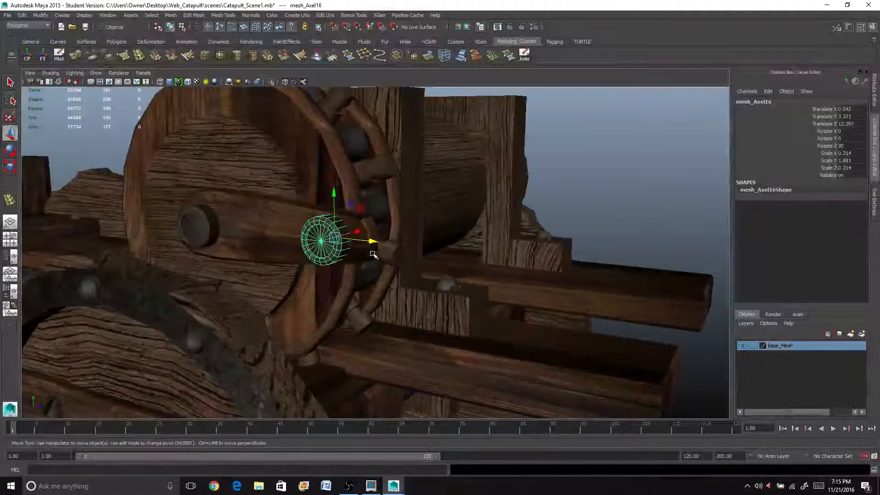
key(r)
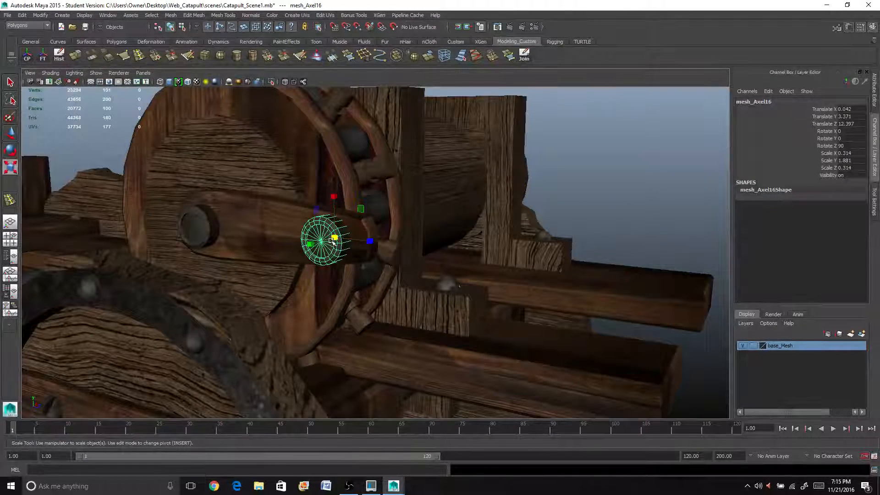
drag(333, 242, 297, 251)
key(w)
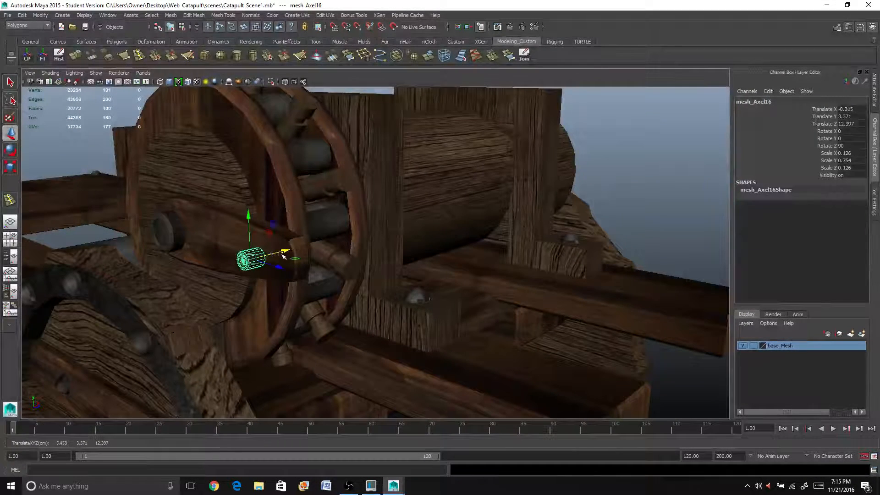
- Lengthen the small peg to Scale Y 2.103 and position it near the handle's tip at Translate X -0.368 and Z 12.679
key(r)
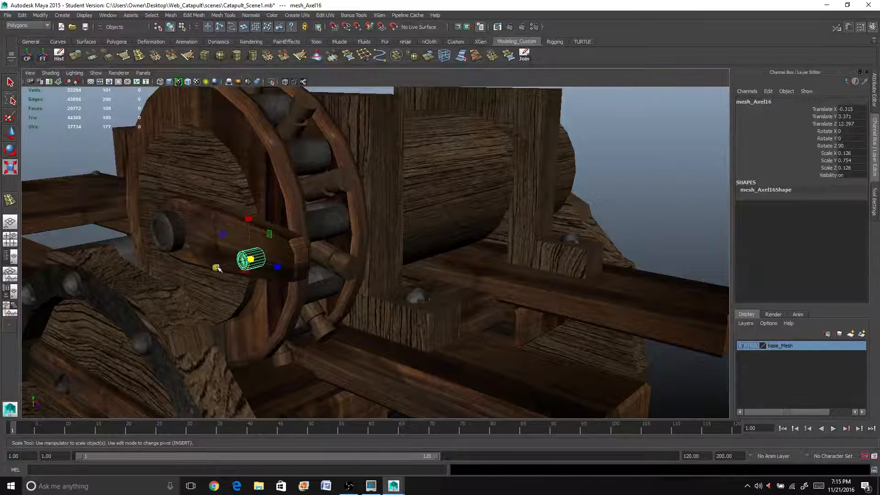
drag(218, 268, 203, 269)
drag(146, 284, 145, 285)
key(w)
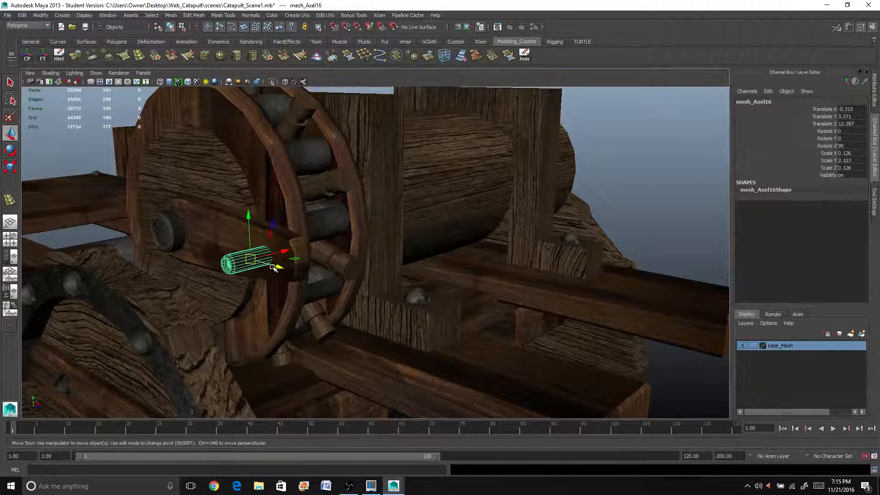
drag(273, 267, 297, 254)
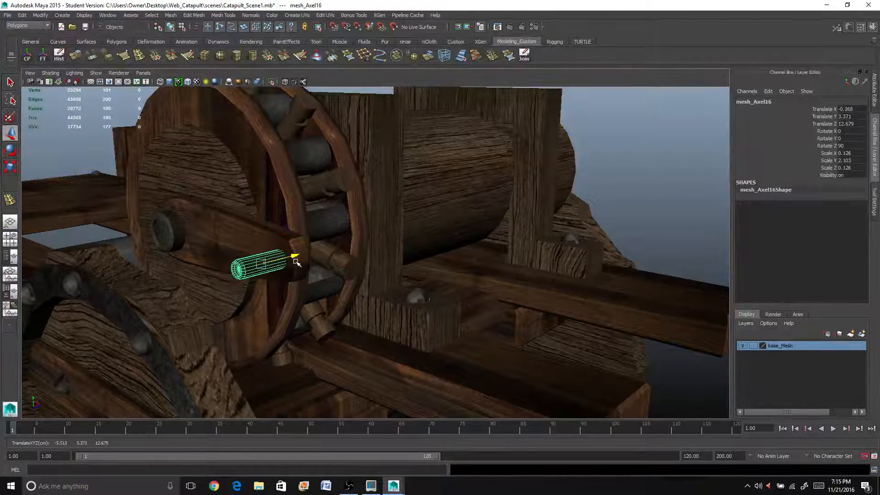
click(621, 190)
- Narrow the two beams beneath the winch supports to Scale X 1.585 and move them inward toward each other, to Translate X about -2.396
scroll(620, 190, down, 3)
alt+drag(485, 220, 633, 232)
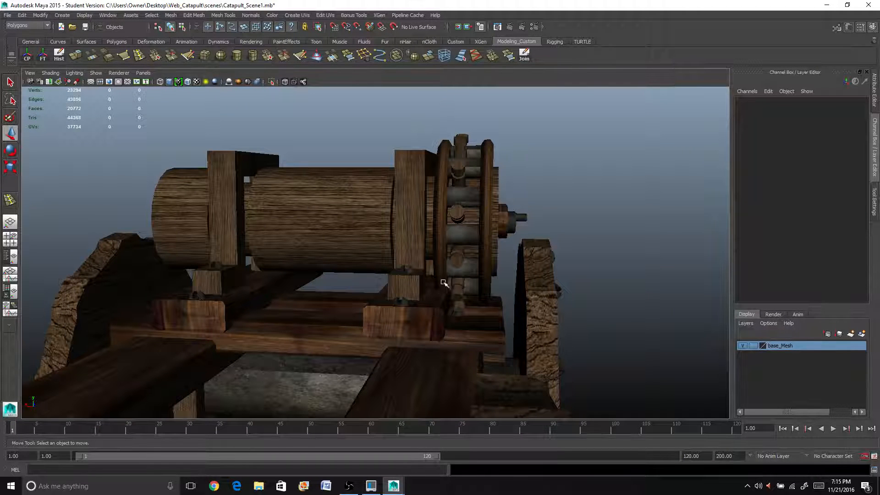
alt+drag(449, 311, 457, 309)
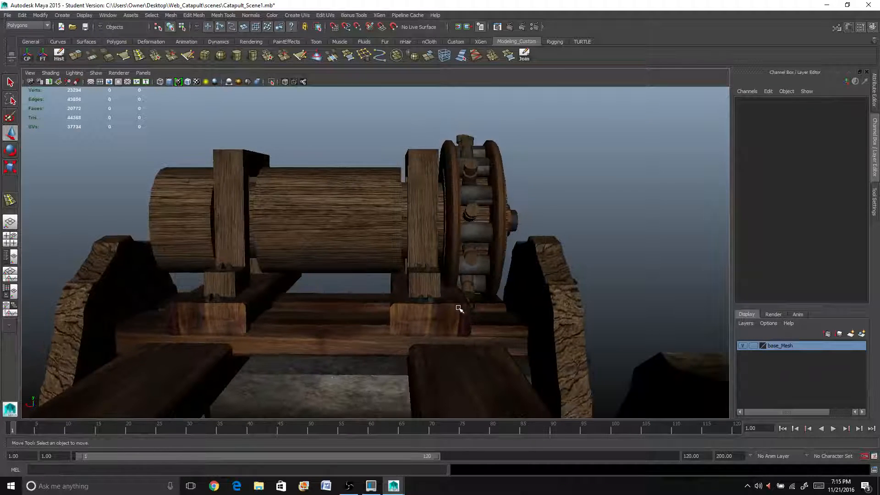
click(454, 301)
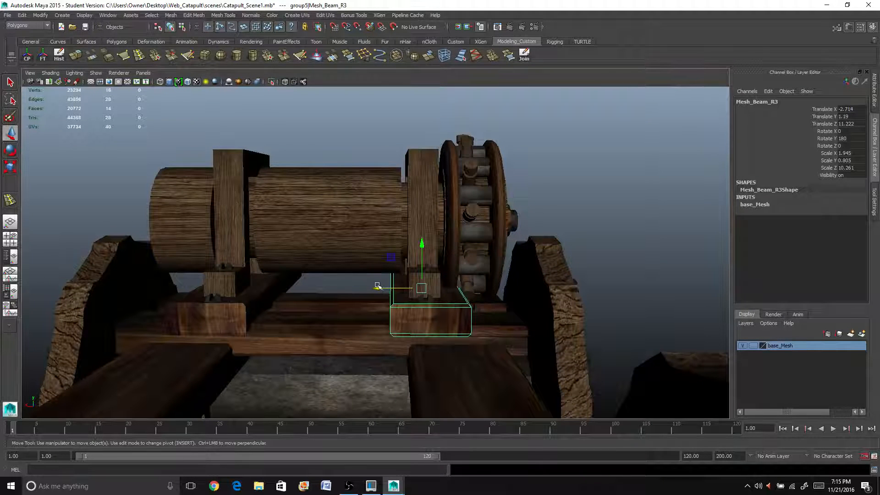
drag(377, 286, 372, 289)
key(ctrl+z)
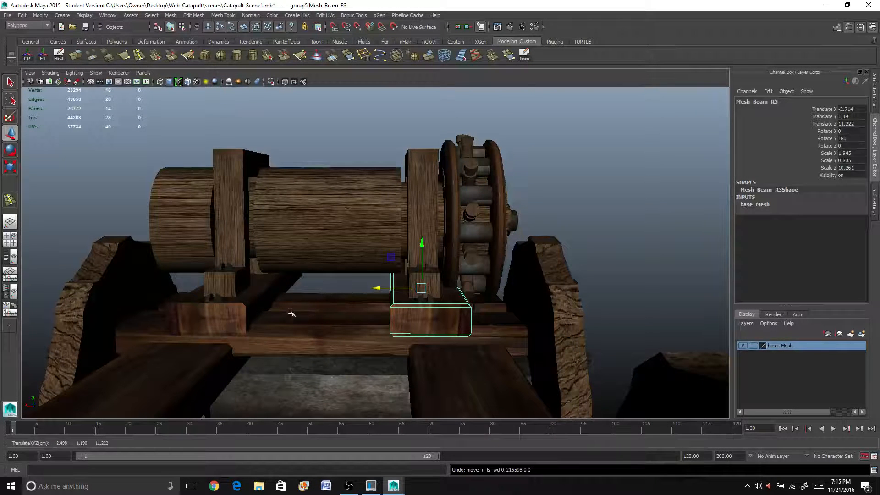
shift+click(231, 314)
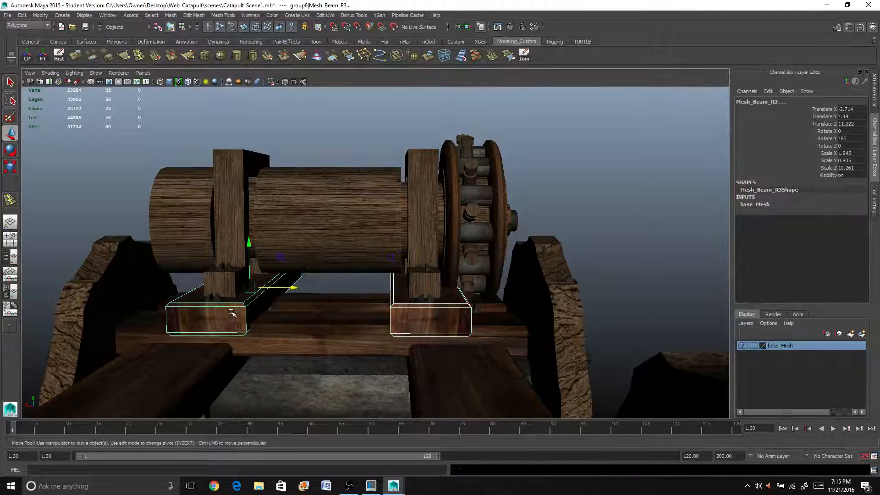
key(r)
drag(207, 288, 218, 289)
key(w)
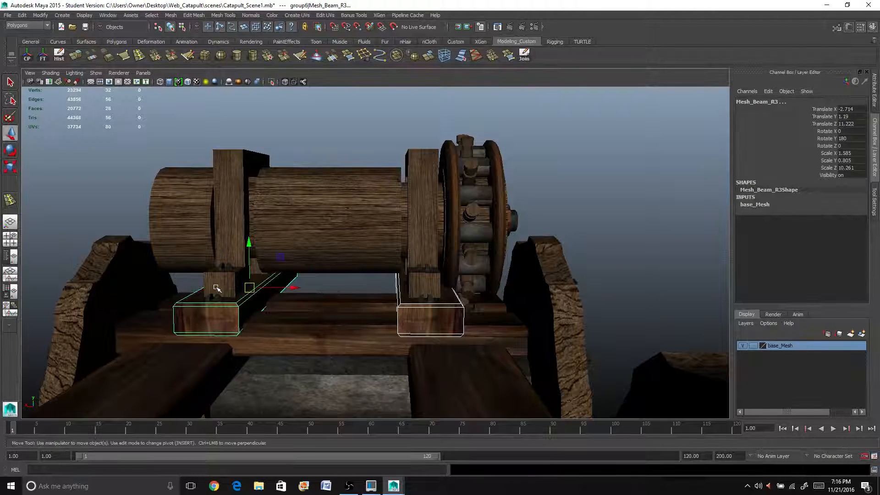
drag(296, 289, 308, 289)
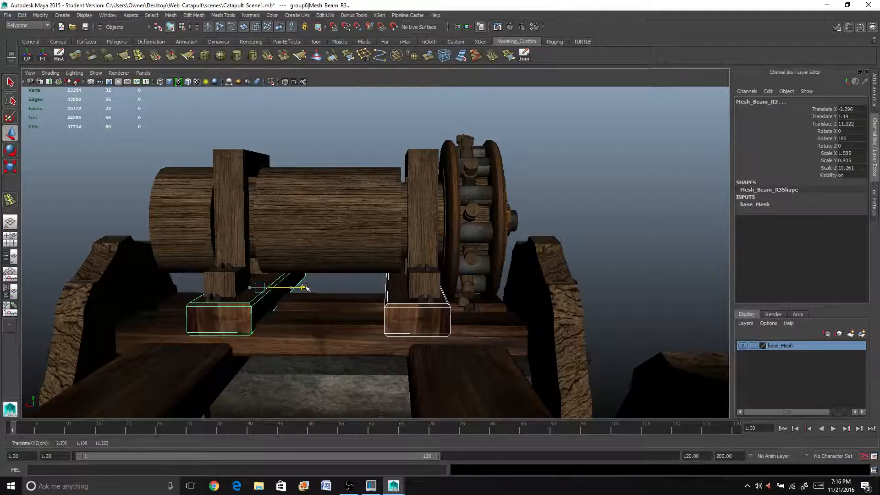
- Raise the cross beam beneath the winch's support beams to Translate Y 0.263
alt+drag(385, 281, 438, 359)
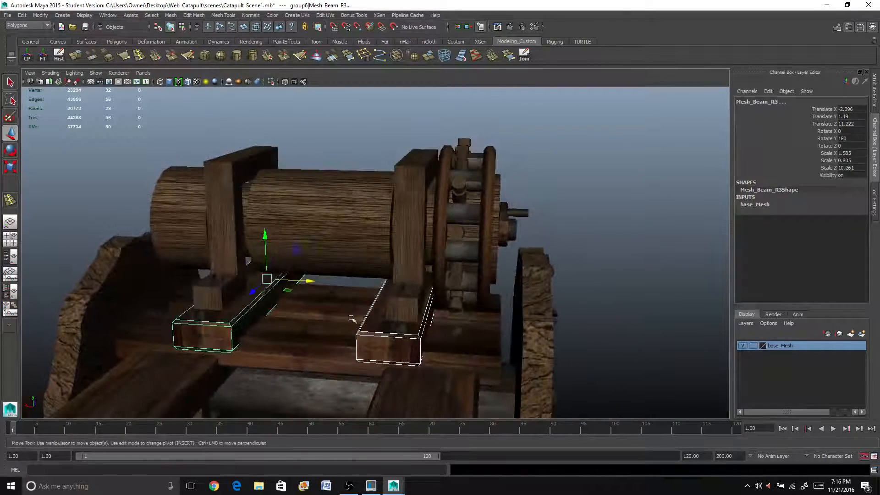
click(329, 283)
drag(335, 270, 335, 269)
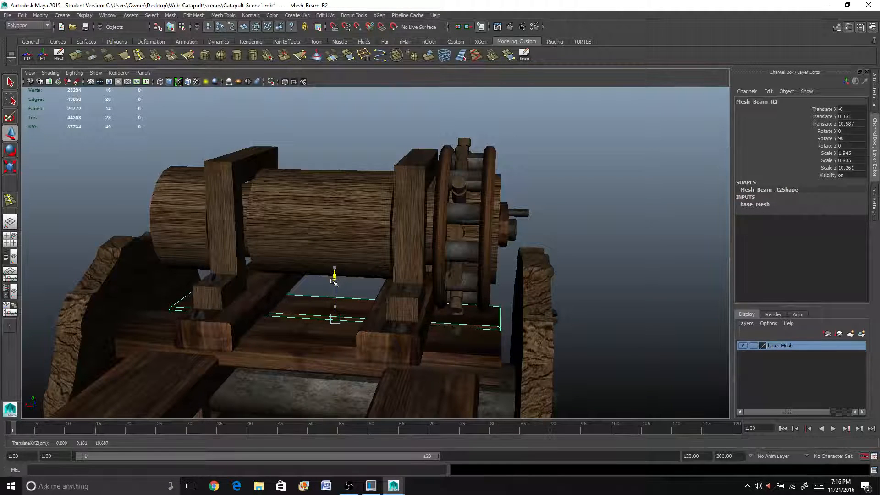
alt+drag(334, 281, 178, 281)
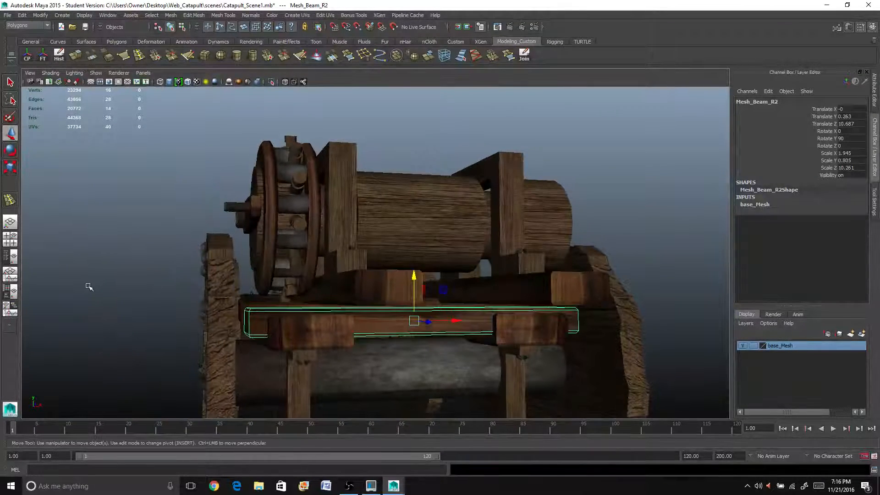
click(106, 289)
- Lengthen the rear wheel axle beneath the winch to Scale Y 6.741
alt+drag(107, 289, 283, 314)
click(378, 324)
scroll(349, 324, up, 3)
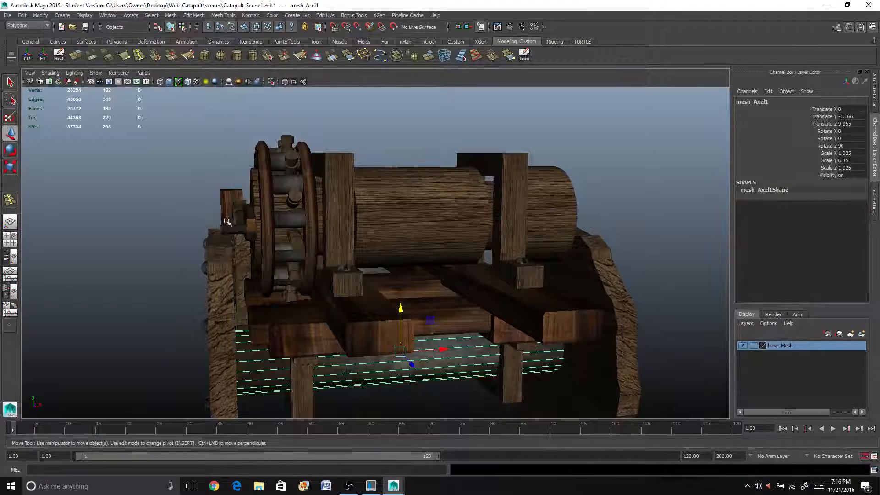
alt+drag(227, 221, 285, 224)
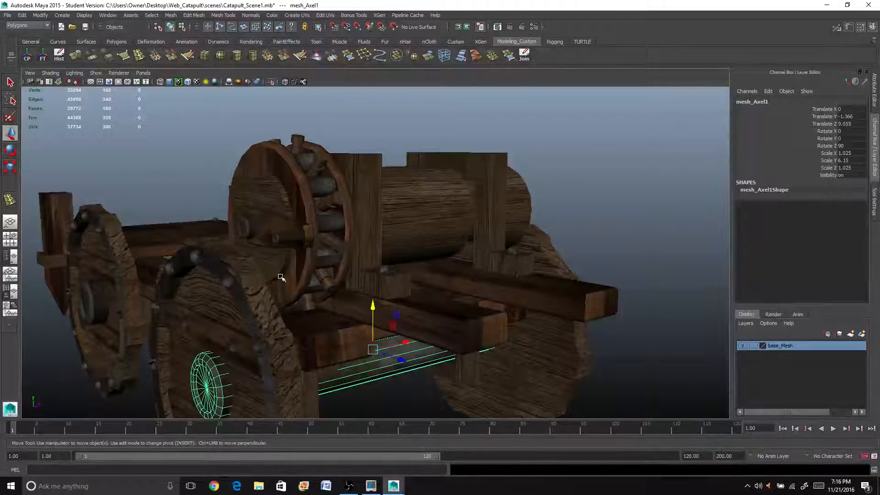
alt+drag(259, 334, 291, 338)
key(r)
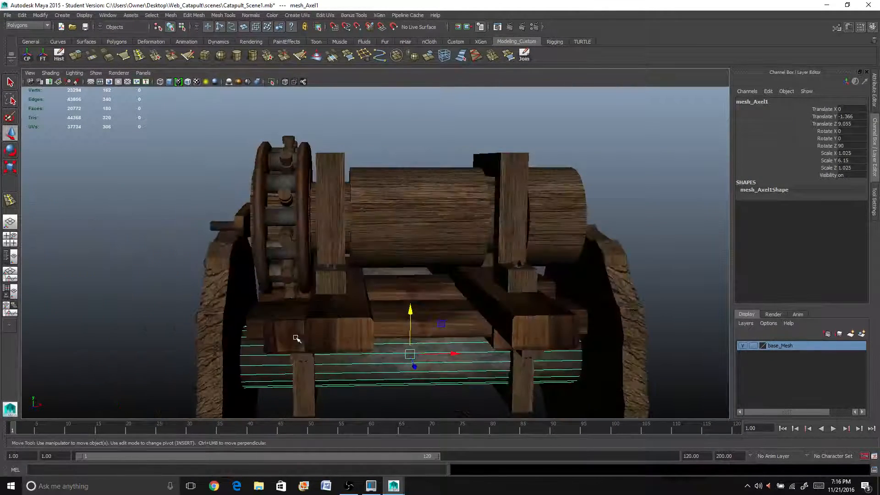
drag(374, 355, 362, 354)
scroll(355, 355, down, 3)
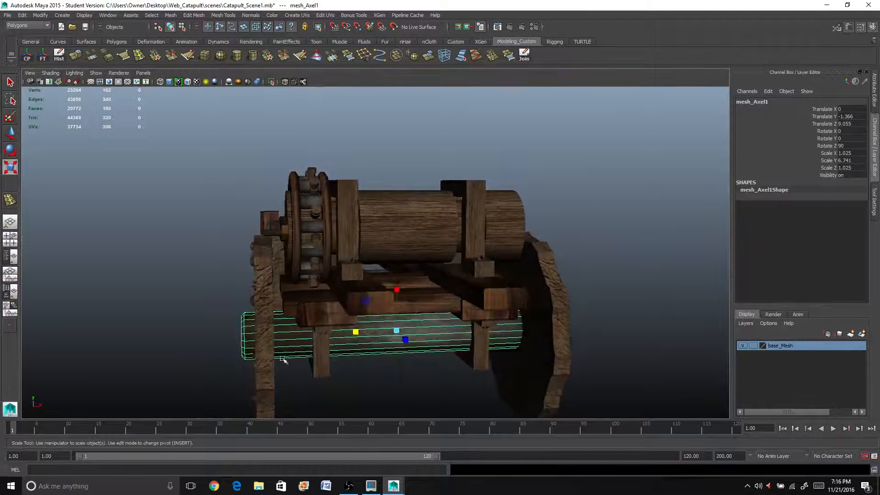
- Move both rear wheels outward along X, away from each other, toward the ends of the lengthened axle
click(264, 279)
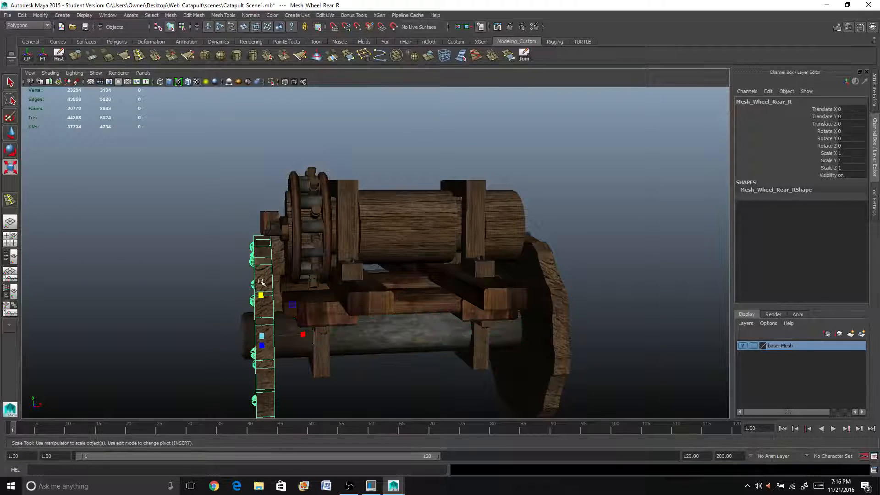
mouse_move(268, 280)
alt+mouse_down()
mouse_move(291, 281)
mouse_move(269, 284)
alt+mouse_up()
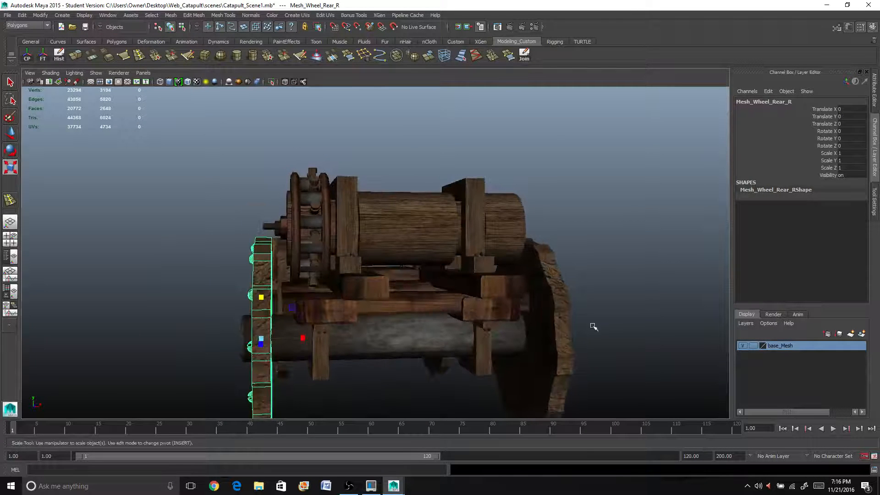
shift+click(562, 328)
key(w)
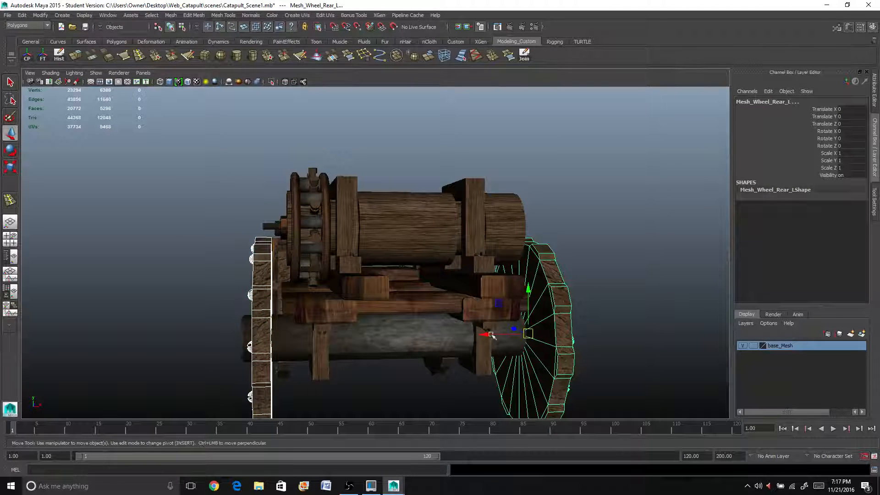
mouse_move(495, 333)
mouse_down()
mouse_move(508, 327)
mouse_move(506, 344)
mouse_move(475, 332)
mouse_move(480, 323)
mouse_move(463, 330)
mouse_move(477, 331)
mouse_up()
click(621, 235)
- Combine the winch's toothed wheel, handle, pivot cap and grip peg into one mesh, leaving out the drum, beam and cart wheel
scroll(513, 277, down, 5)
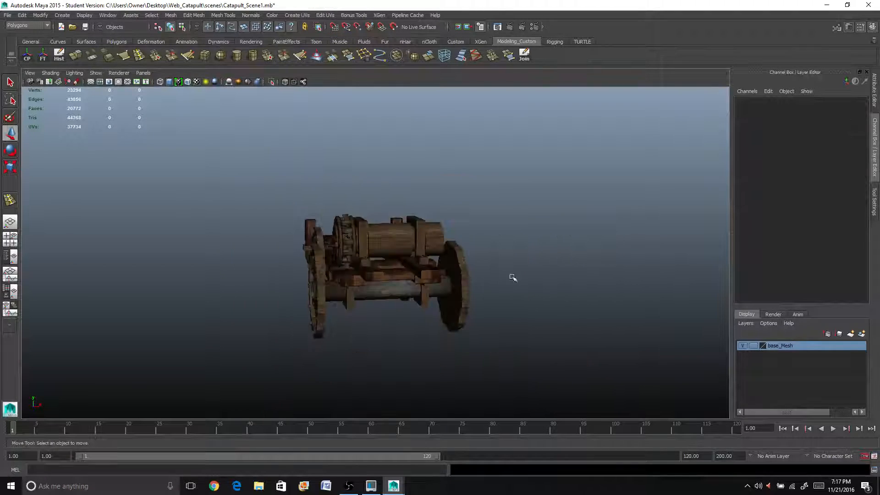
alt+drag(512, 277, 586, 287)
scroll(566, 268, up, 5)
alt+drag(386, 272, 448, 255)
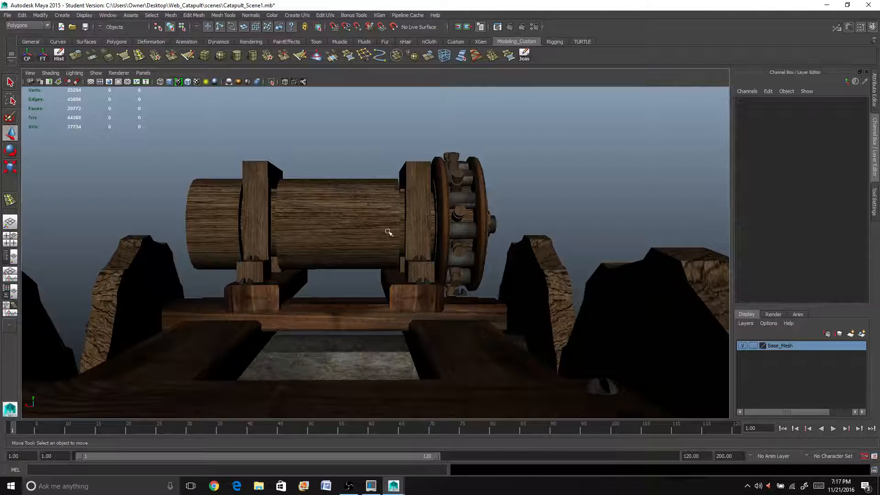
alt+drag(389, 232, 393, 257)
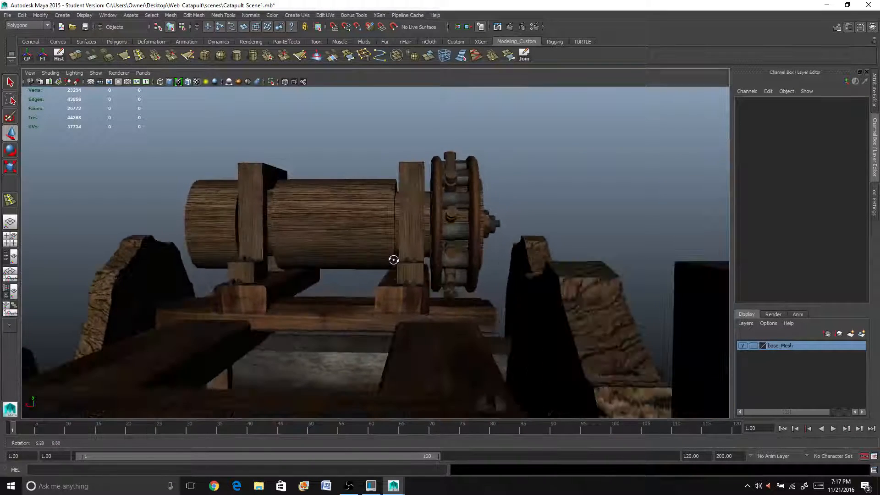
drag(428, 137, 507, 285)
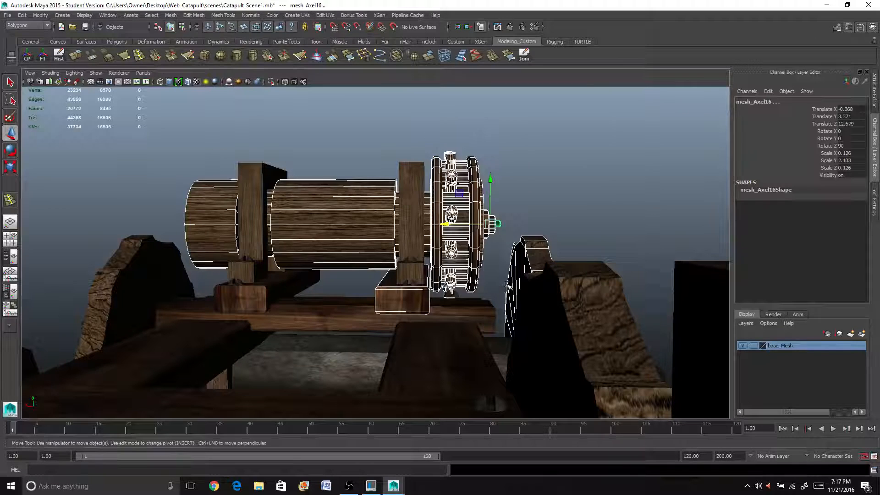
shift+click(410, 309)
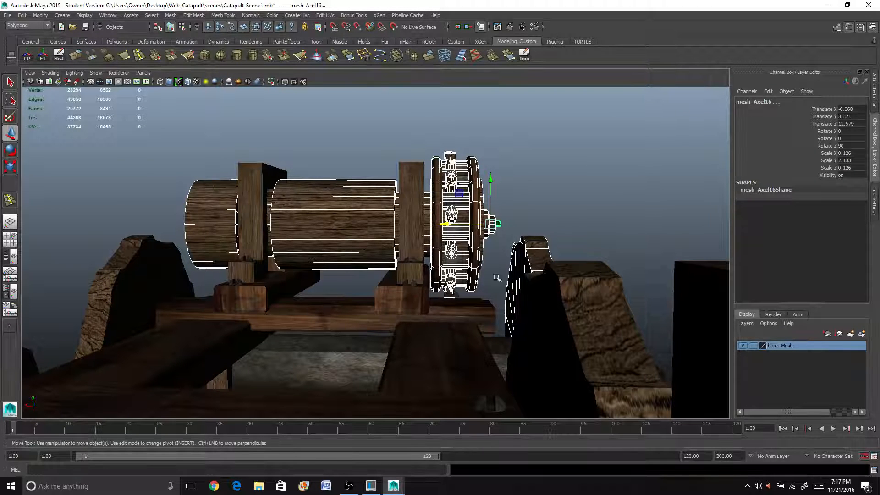
shift+click(538, 256)
shift+click(358, 228)
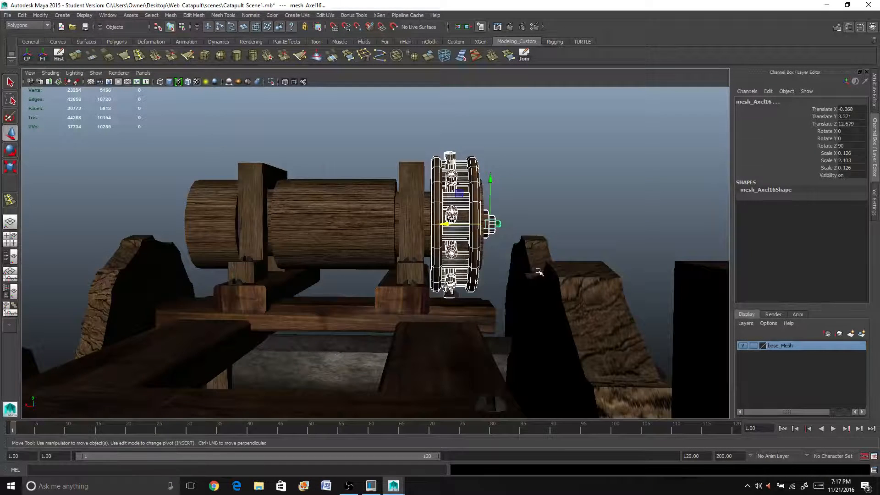
alt+drag(539, 271, 347, 216)
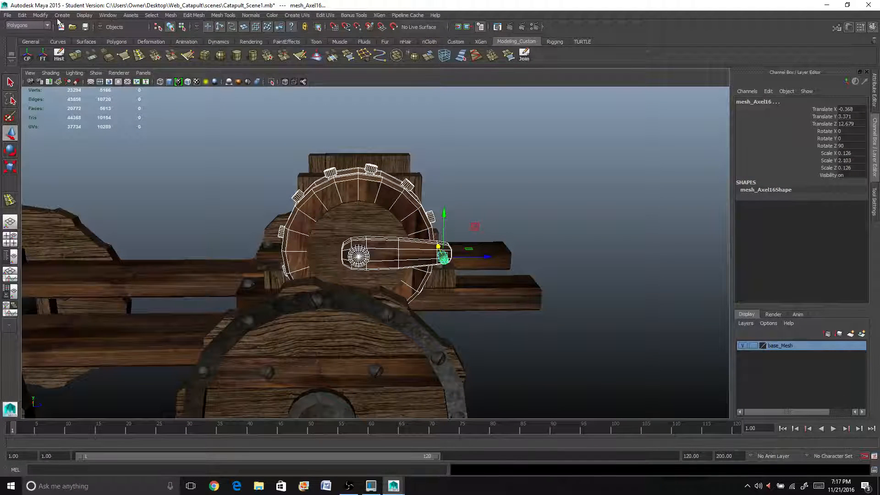
click(179, 15)
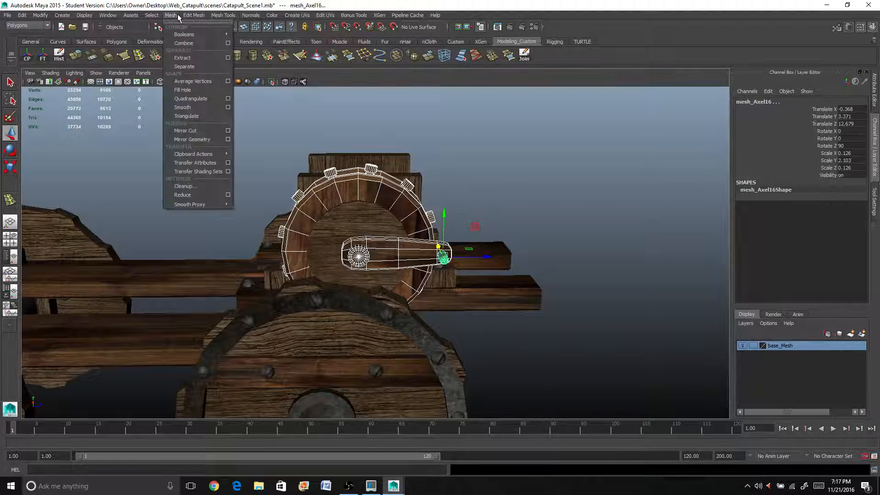
click(186, 36)
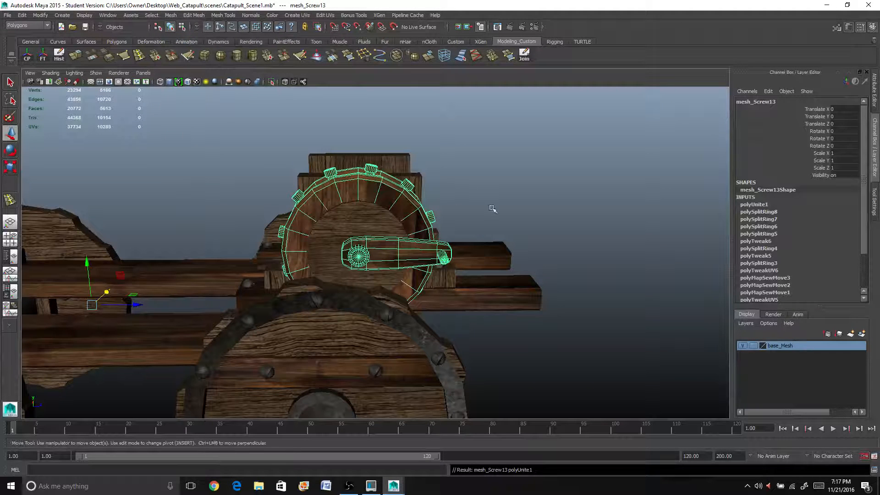
- Freeze the combined winch wheel's transformations and place its pivot at the center of the handle's pivot cap
click(27, 55)
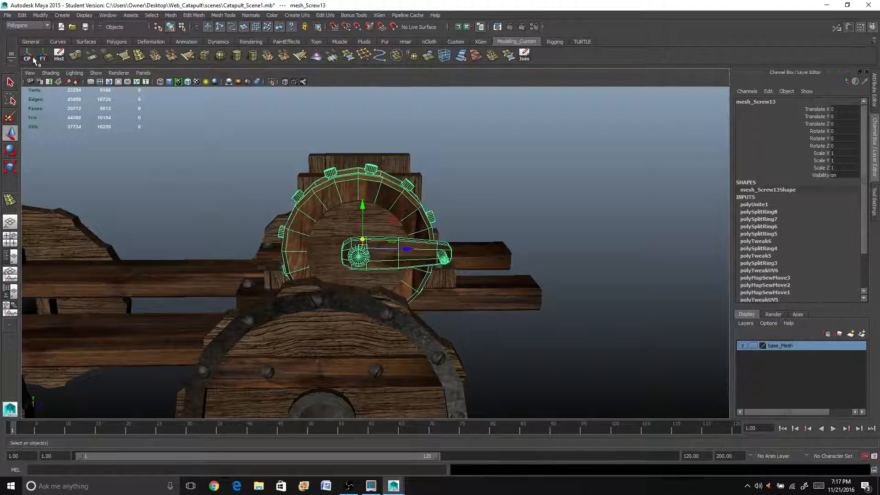
click(44, 55)
alt+drag(274, 331, 289, 315)
scroll(288, 313, up, 3)
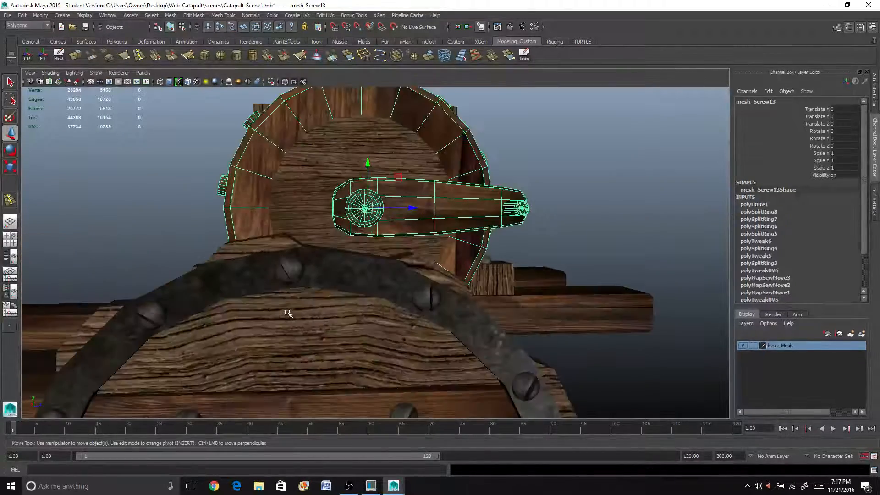
alt+drag(370, 246, 460, 233)
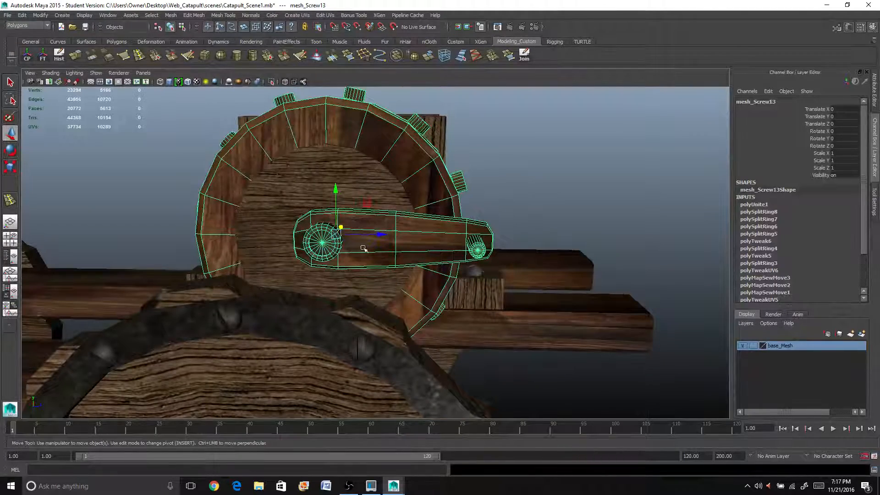
alt+drag(373, 255, 380, 255)
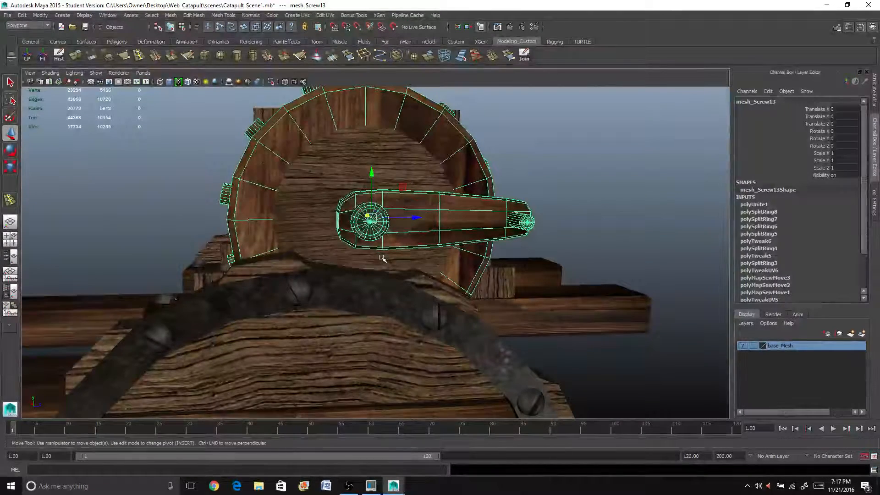
key(Insert)
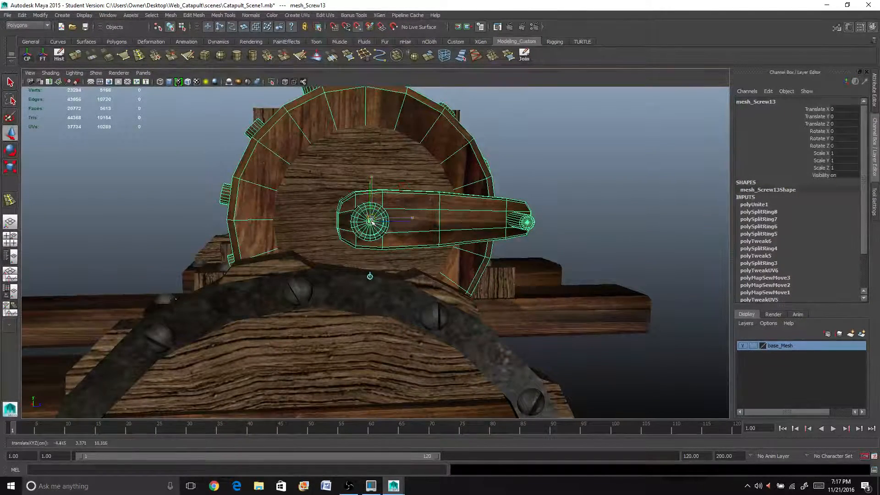
key(Insert)
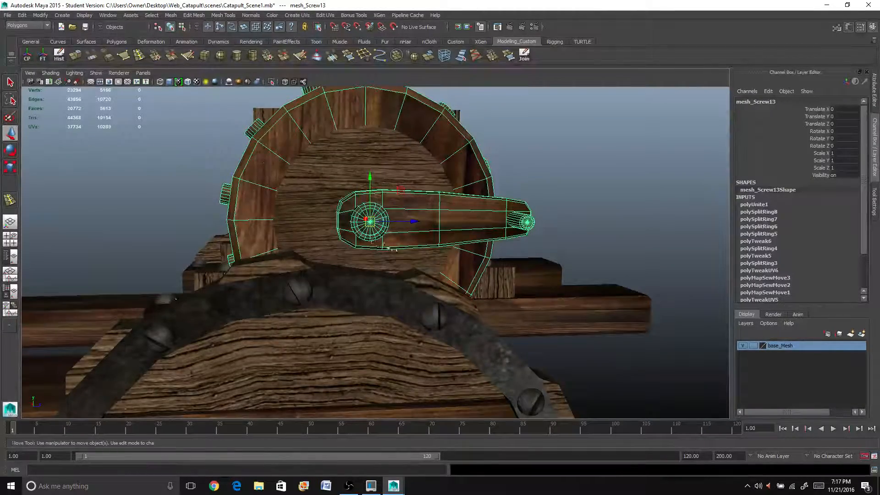
- Delete the combined wheel's history, duplicate it, group the copy and mirror it to the drum's other end with Scale X -1
alt+drag(370, 223, 463, 259)
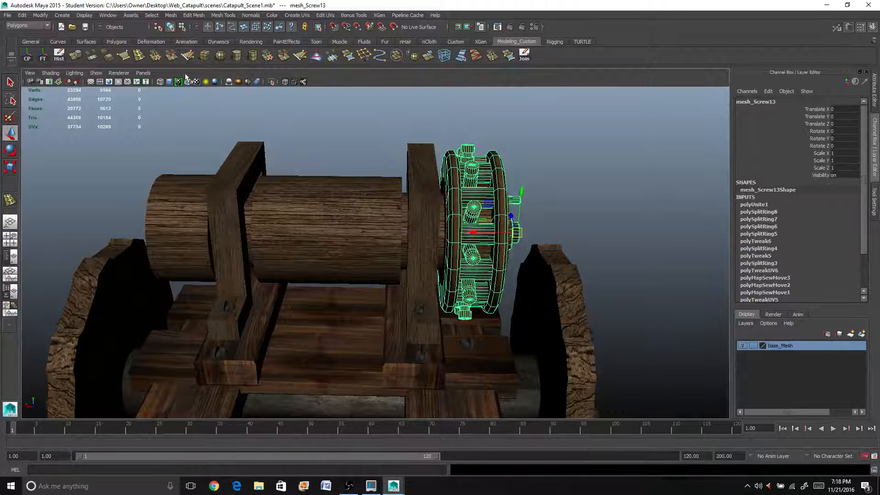
click(59, 55)
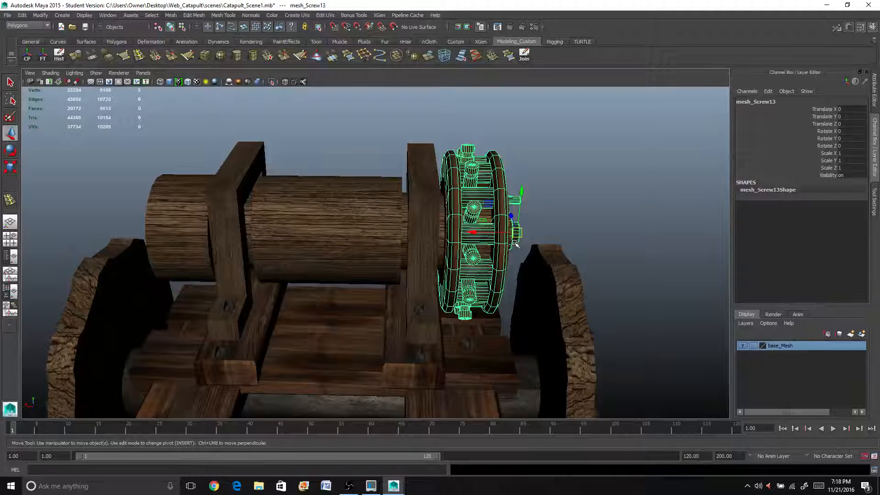
key(ctrl+d)
key(ctrl+g)
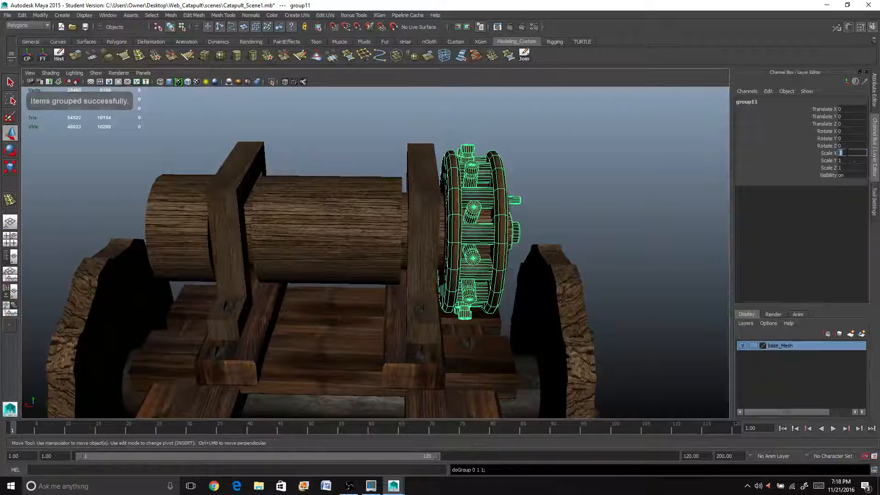
text(-1)
key(Return)
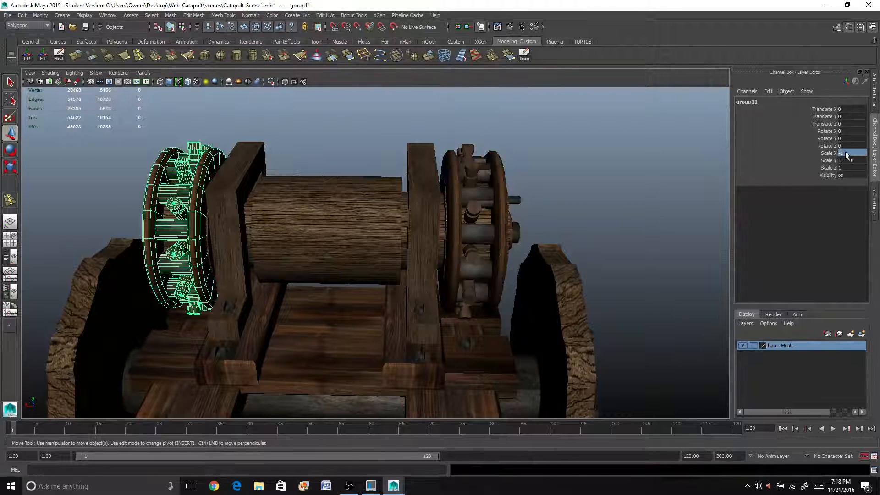
- Rotate the mirrored wheel and handle around the winch axis to Rotate X -179.933
click(328, 147)
mouse_move(303, 208)
alt+mouse_down()
mouse_move(403, 204)
mouse_move(280, 205)
mouse_move(305, 194)
alt+mouse_up()
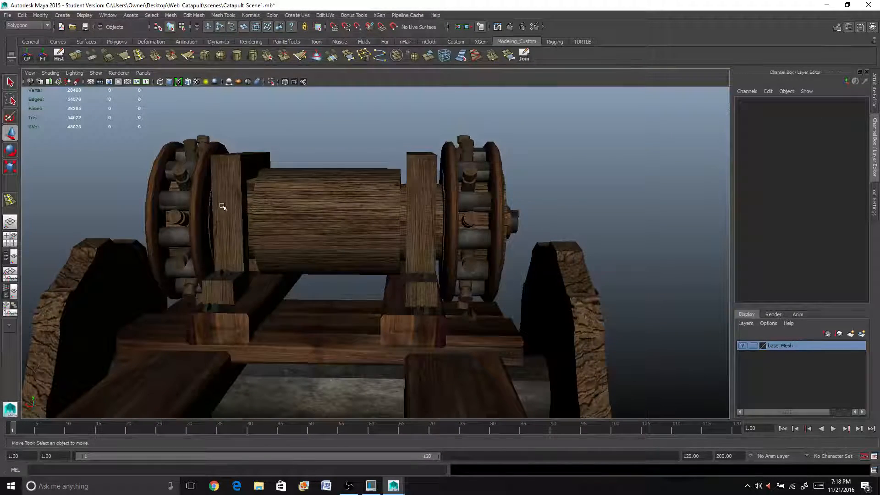
click(190, 203)
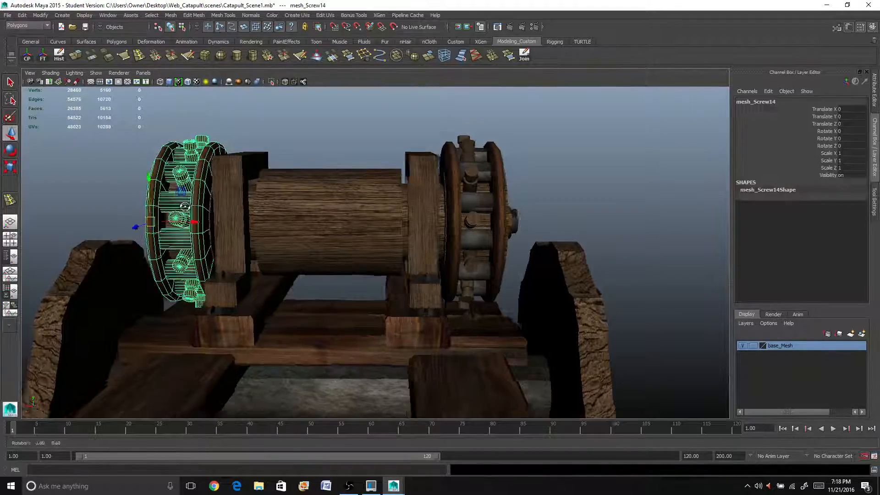
alt+drag(190, 203, 222, 281)
key(e)
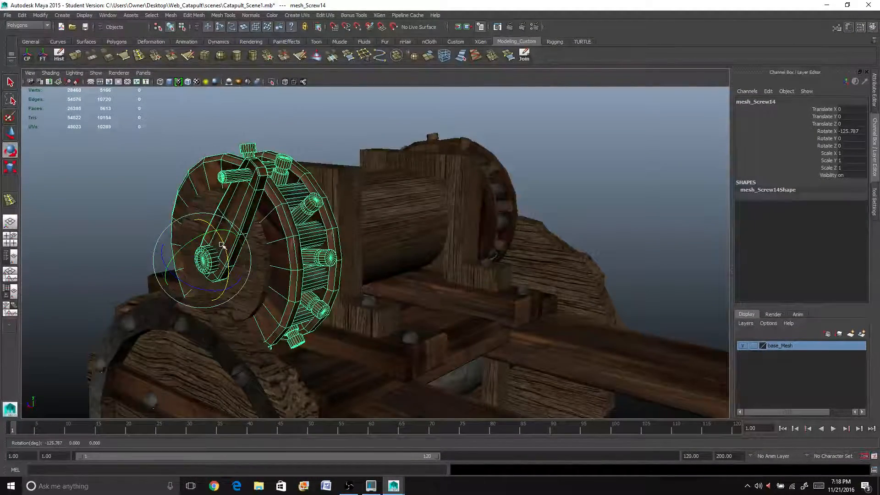
drag(222, 245, 228, 282)
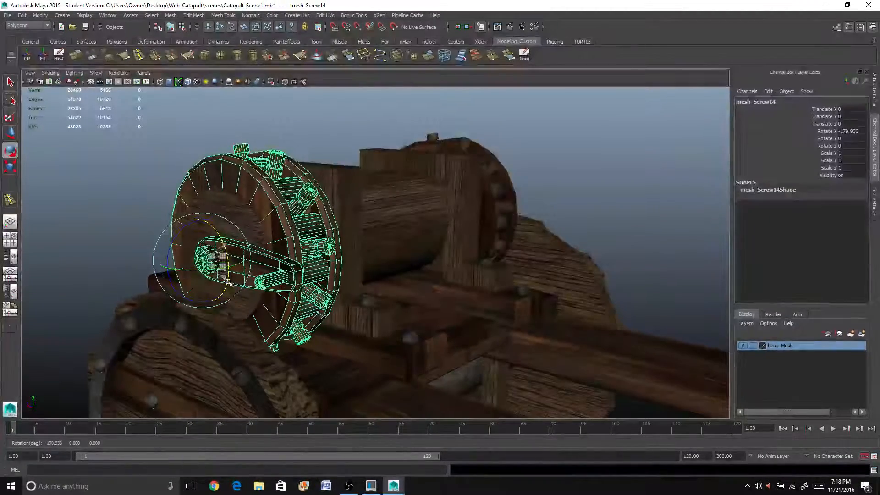
mouse_move(582, 259)
alt+mouse_down()
mouse_move(458, 277)
mouse_move(573, 257)
alt+mouse_up()
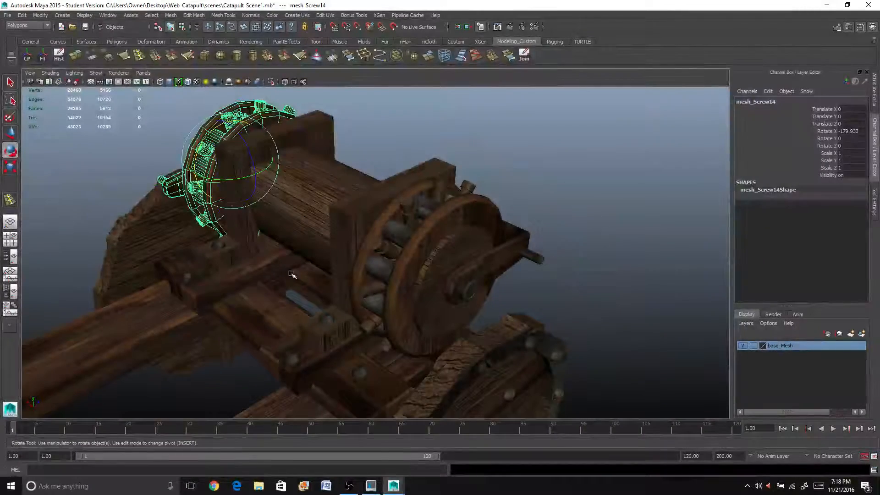
alt+drag(444, 294, 380, 219)
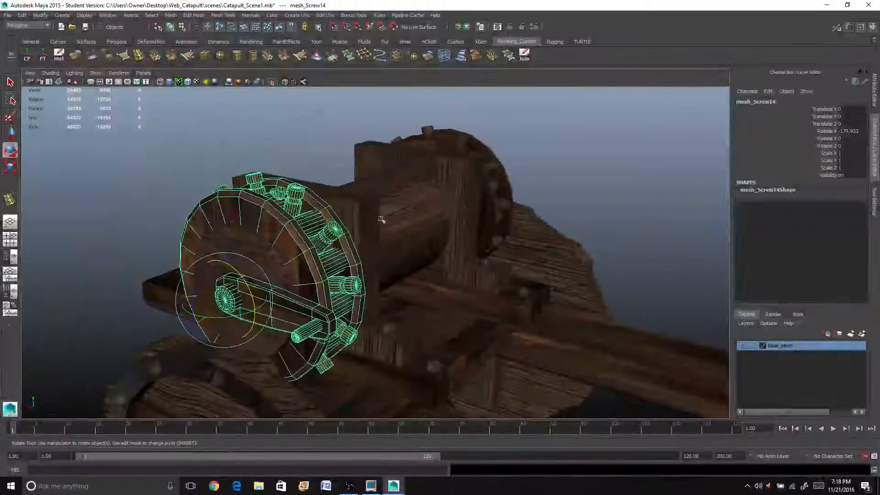
- Combine both handle wheels and the central winch drum into one mesh
click(493, 203)
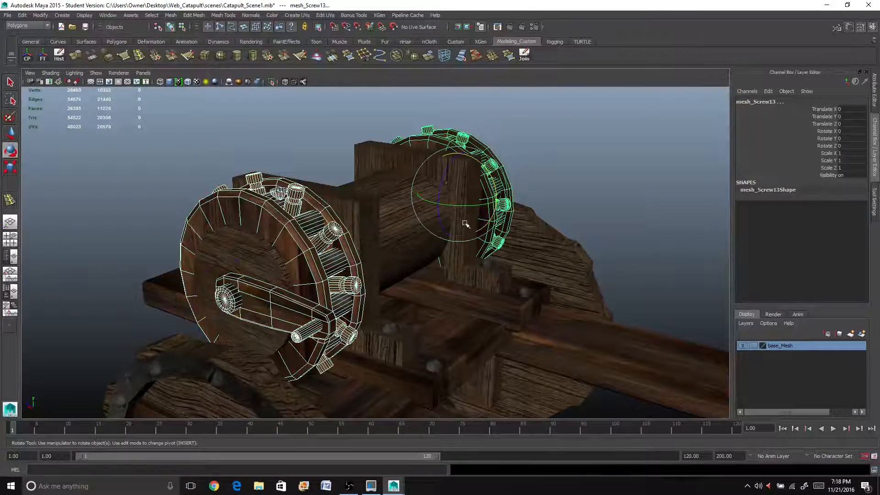
click(370, 243)
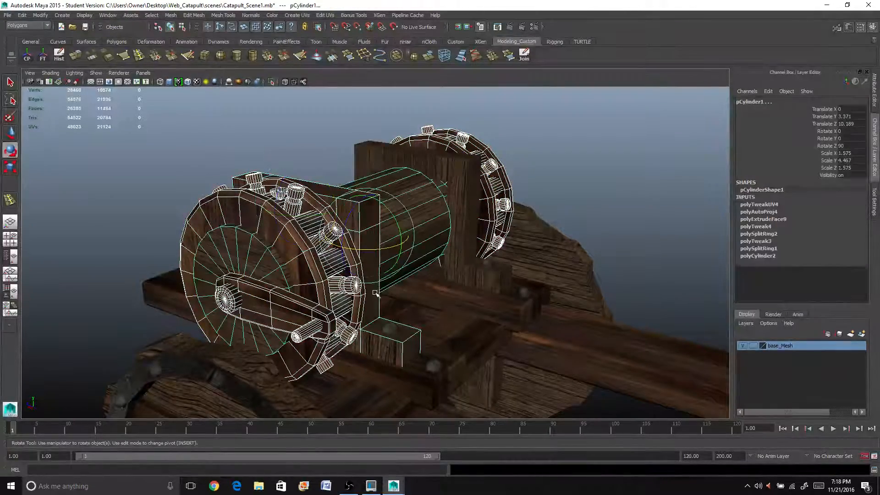
alt+drag(375, 293, 269, 259)
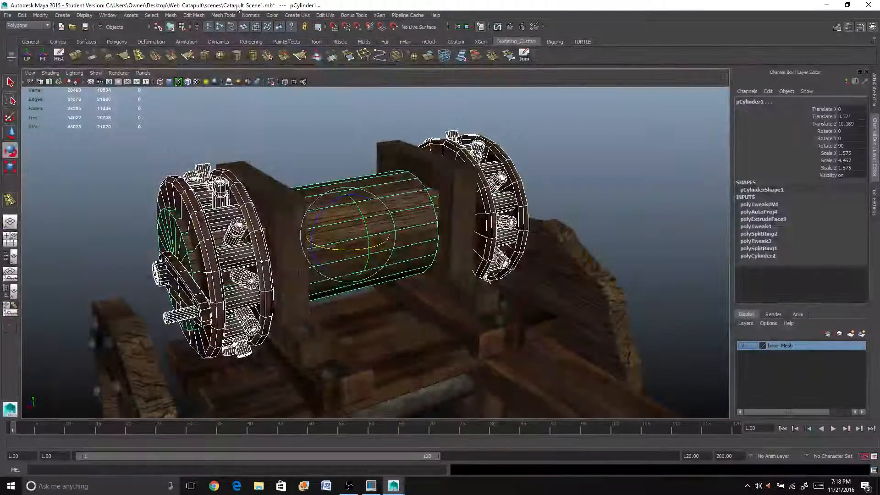
click(171, 15)
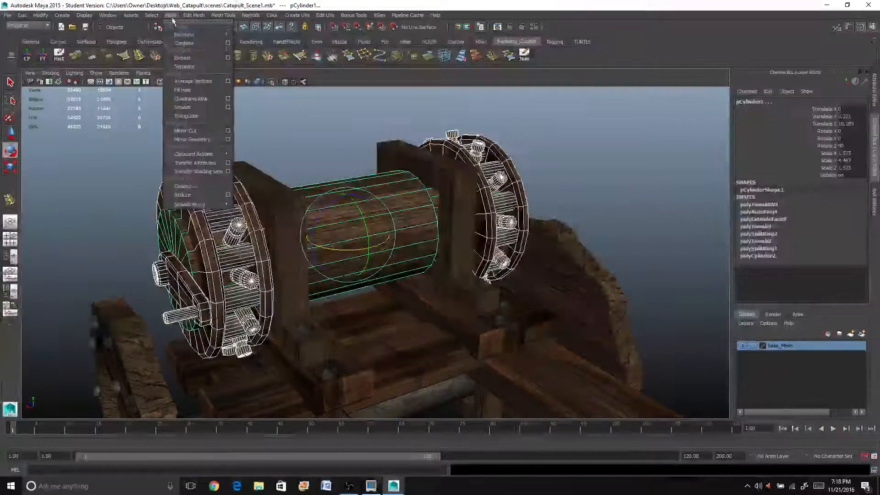
click(184, 44)
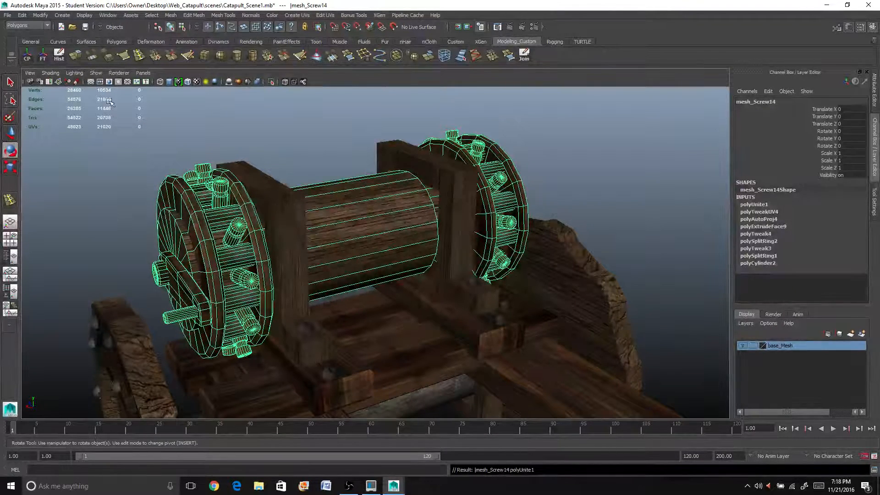
- Separate the combined winch into its individual shells and combine them into one mesh again
click(171, 15)
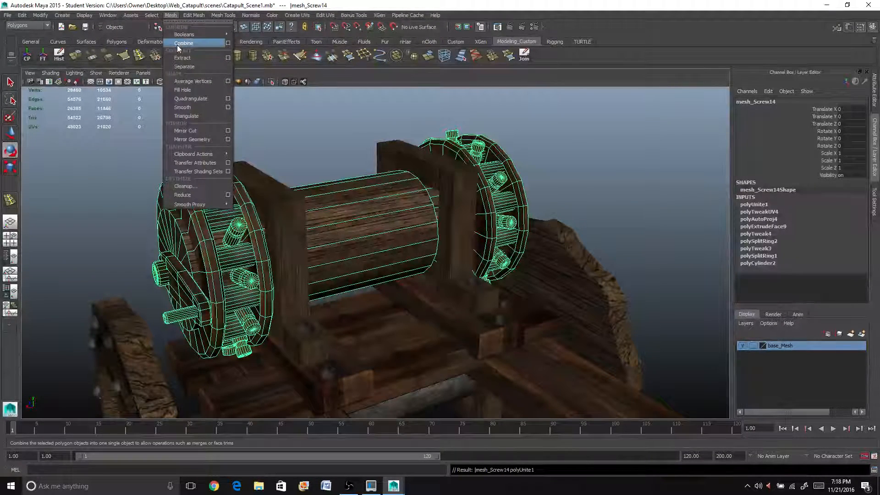
click(183, 66)
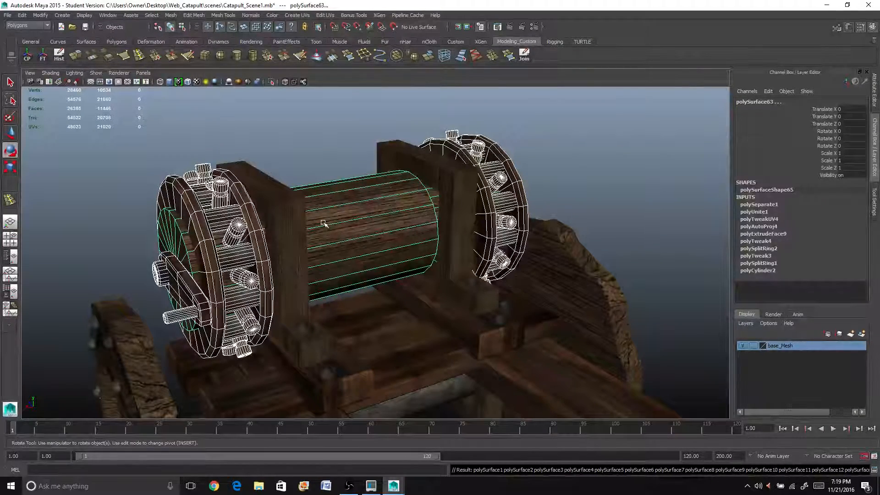
click(171, 15)
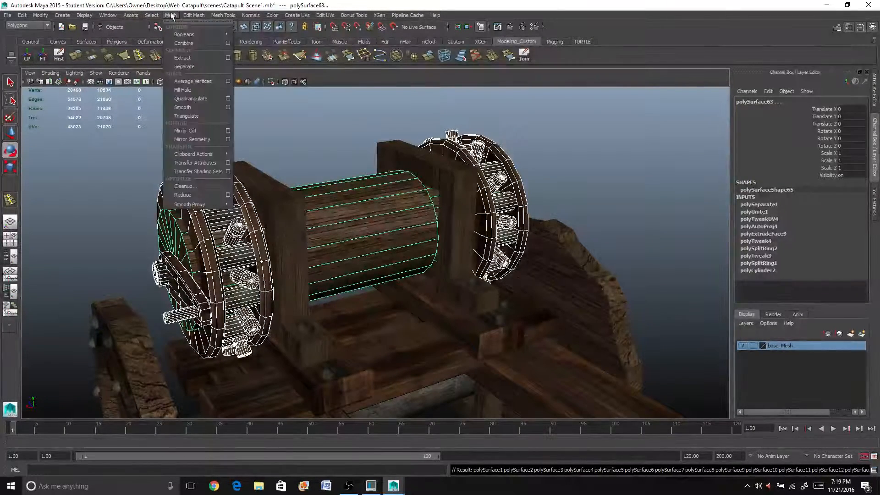
click(184, 42)
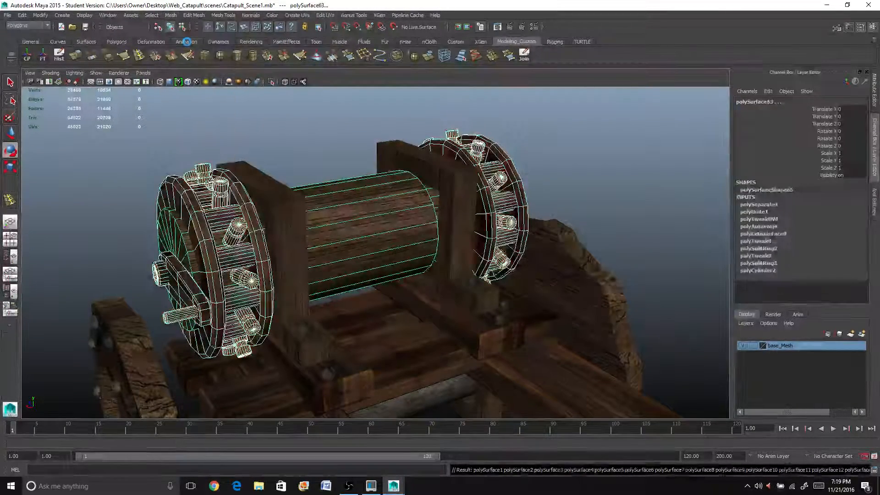
- Delete the combined winch's history, freeze its transformations and center its pivot
click(59, 56)
click(42, 56)
click(28, 58)
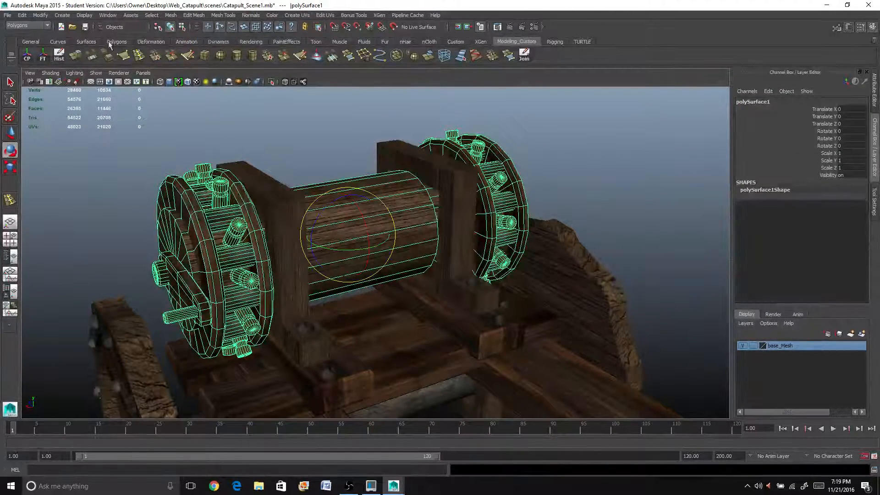
- Rename the combined winch mesh as Mesh_Winch and deselect it
double_click(742, 102)
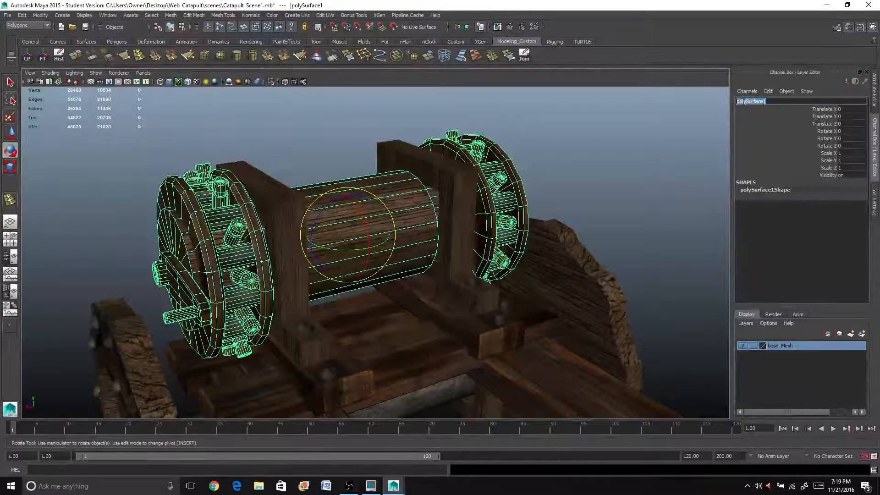
text(Mesh)
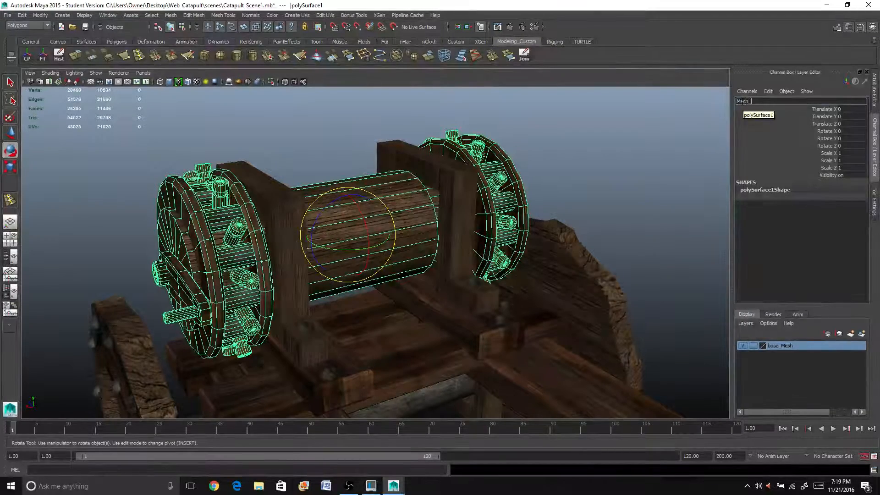
text(_Winch)
key(Return)
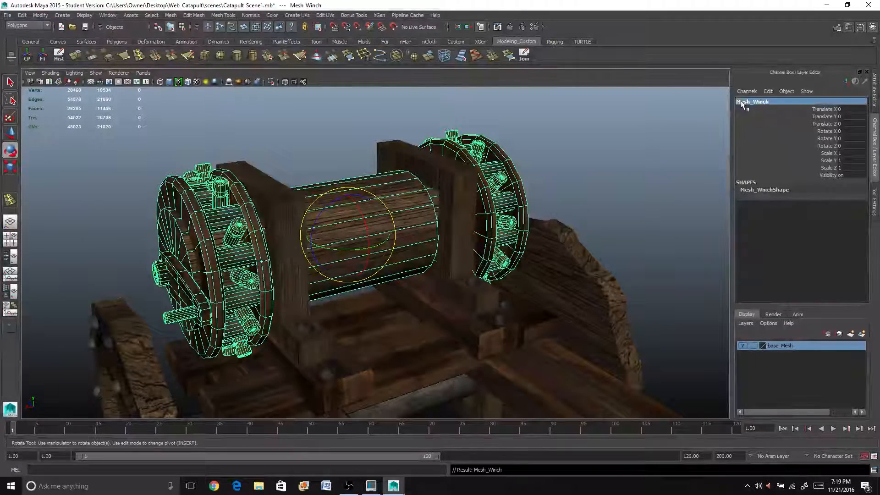
scroll(544, 149, down, 6)
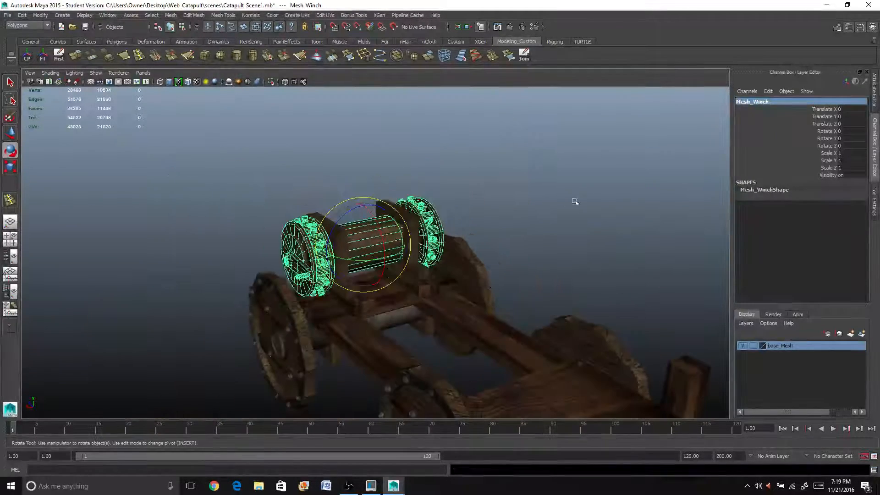
click(540, 213)
- Create a polygon cube and raise it above the catapult frame to Translate Y 6.61
alt+drag(593, 238, 504, 202)
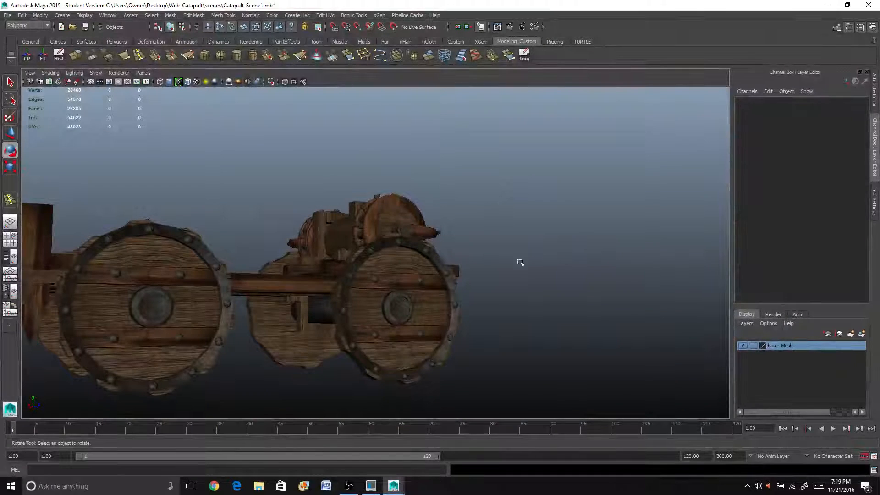
alt+drag(488, 334, 520, 333)
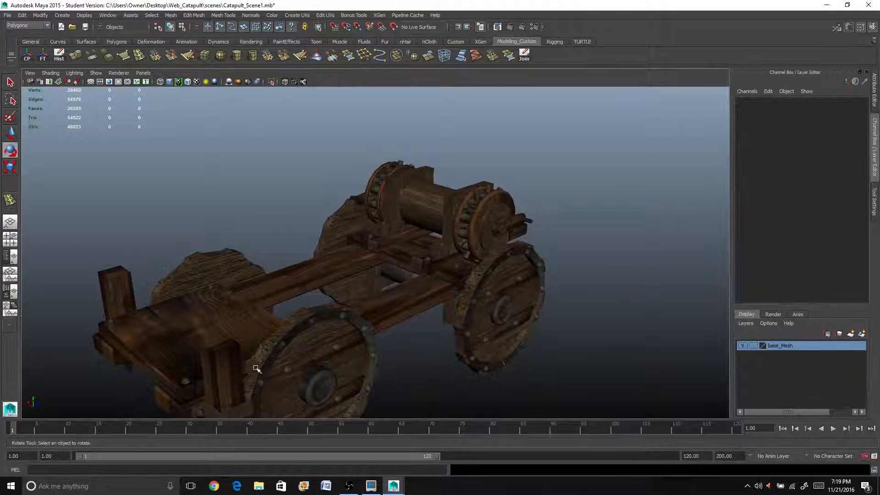
alt+drag(265, 325, 407, 252)
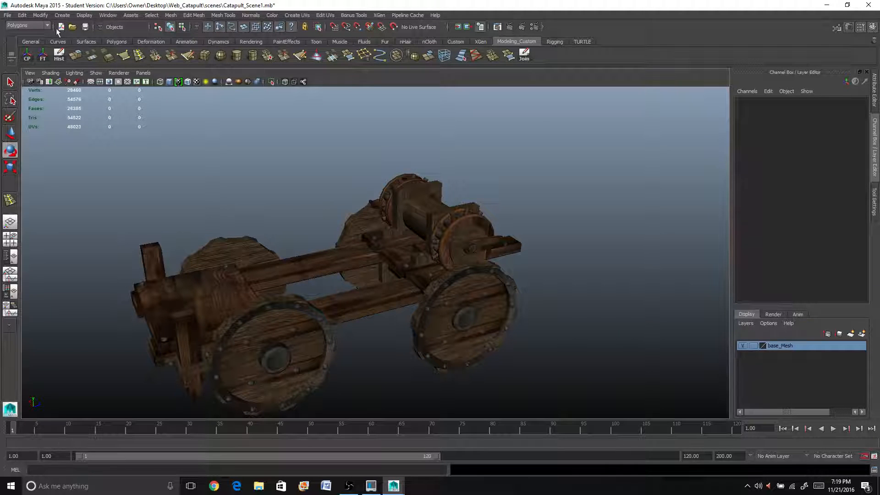
click(63, 15)
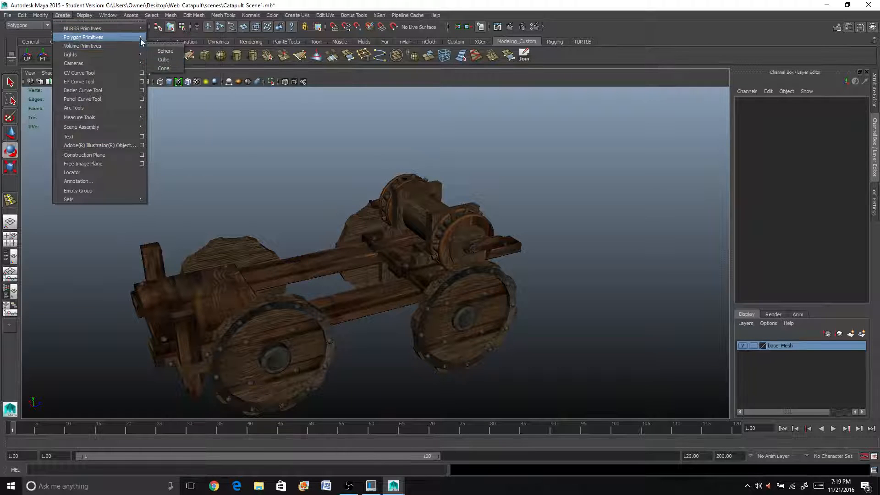
mouse_move(133, 37)
click(169, 52)
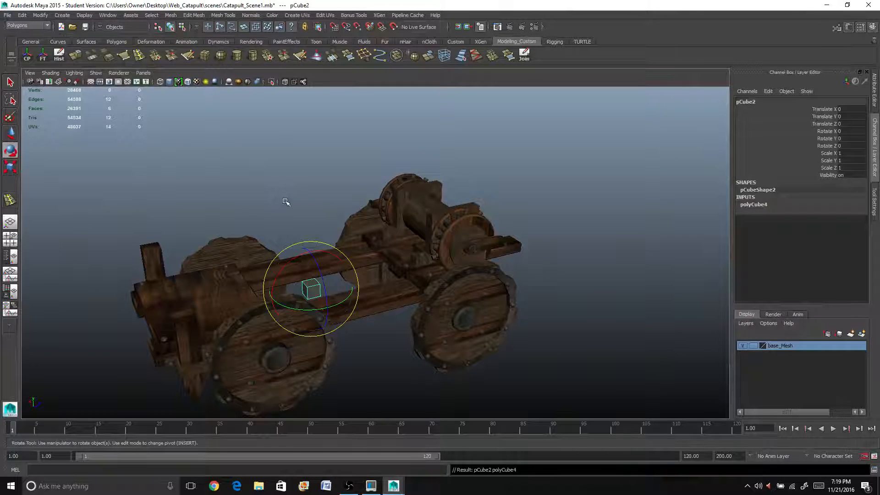
key(w)
drag(313, 244, 308, 161)
- Scale the cube into a long flat beam over the frame, with Scale Z 20.496 and Scale X 2.384
key(r)
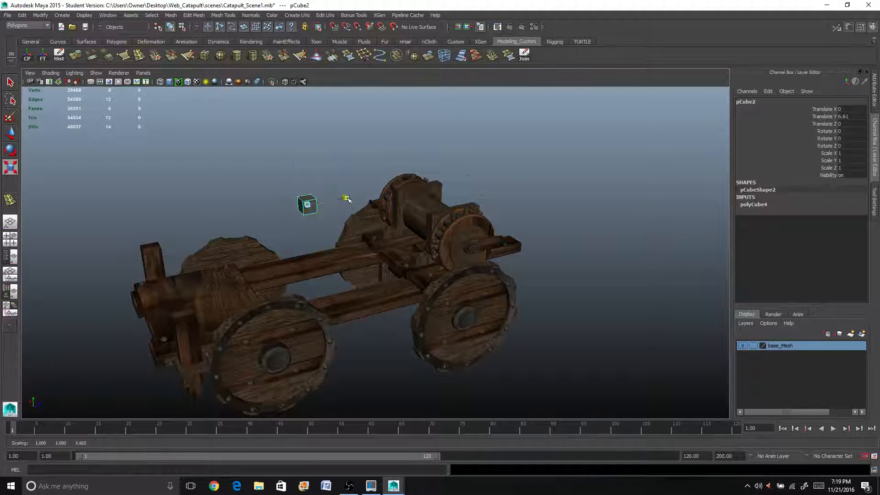
drag(345, 197, 371, 220)
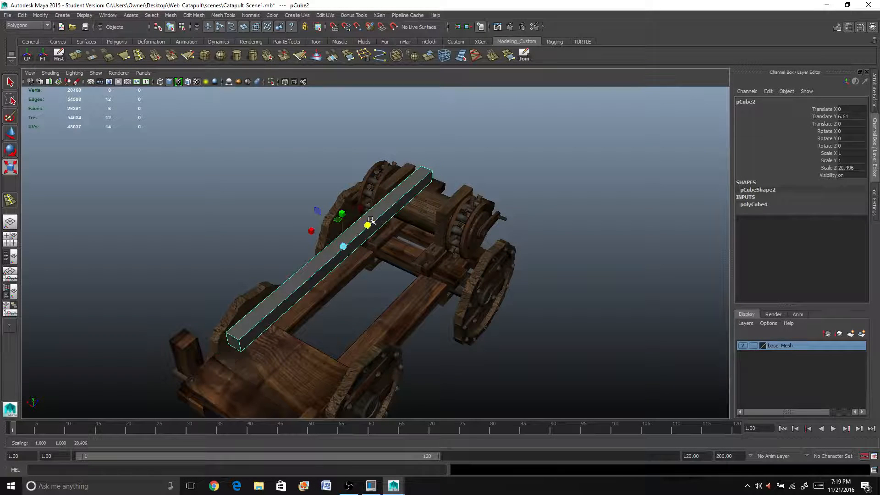
drag(312, 233, 242, 217)
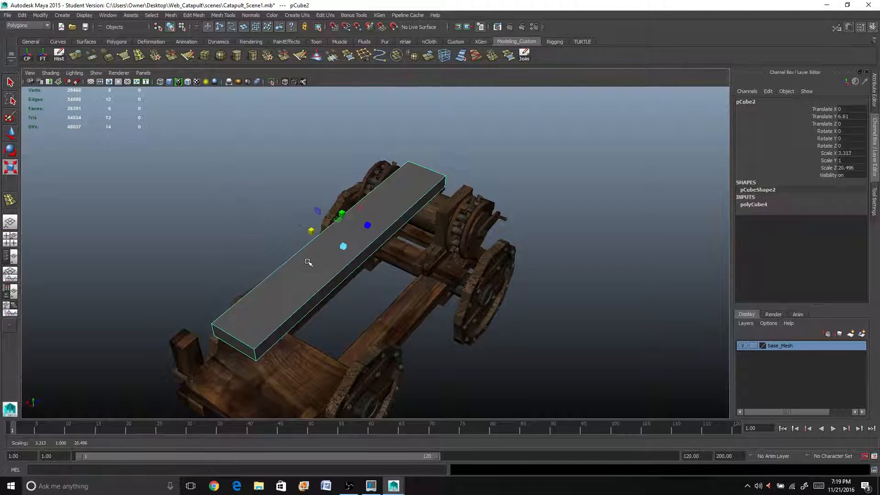
alt+drag(308, 262, 345, 239)
alt+right_drag(281, 262, 299, 265)
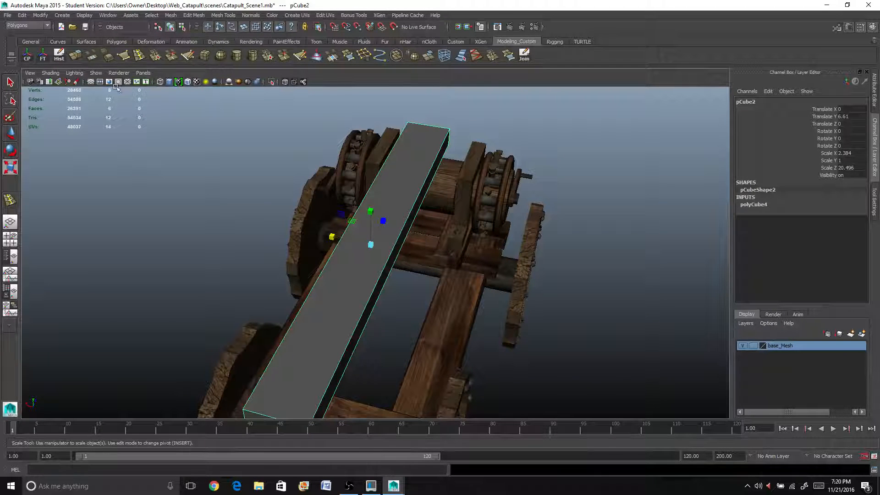
- Set the Insert Edge Loop tool to multiple edge loops with 3 loops and insert them lengthwise along the beam
click(12, 199)
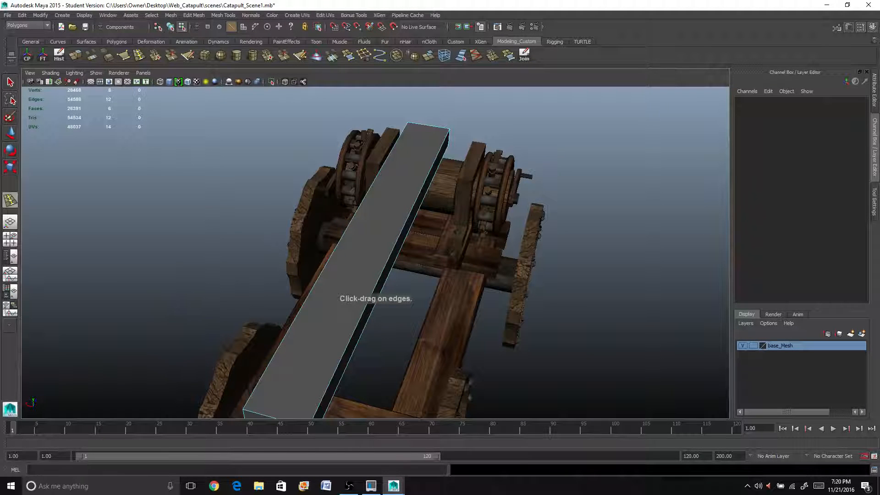
double_click(12, 200)
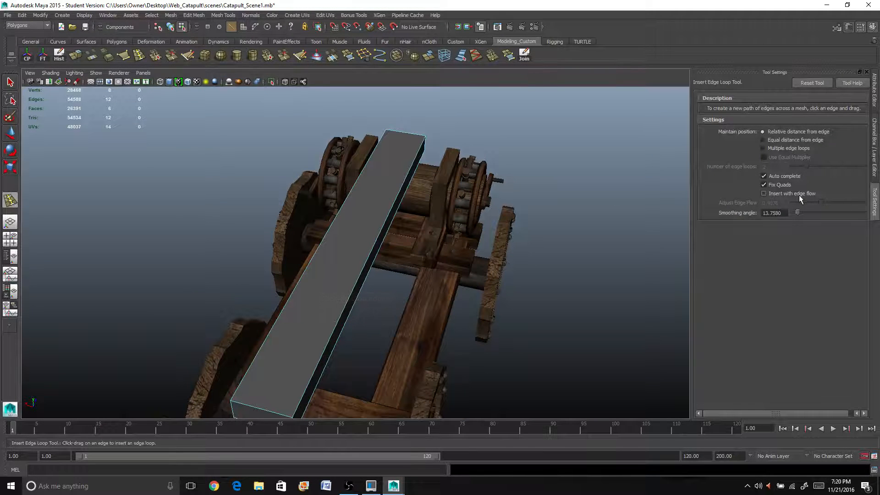
click(764, 193)
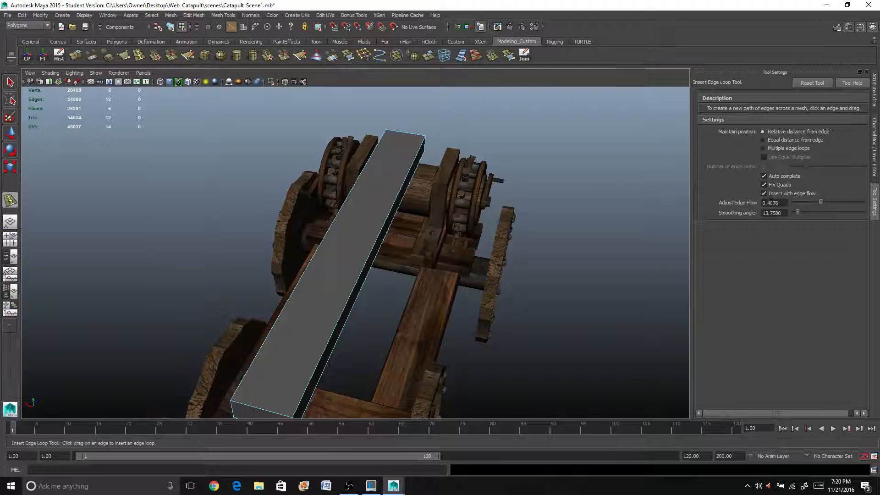
click(764, 194)
click(762, 148)
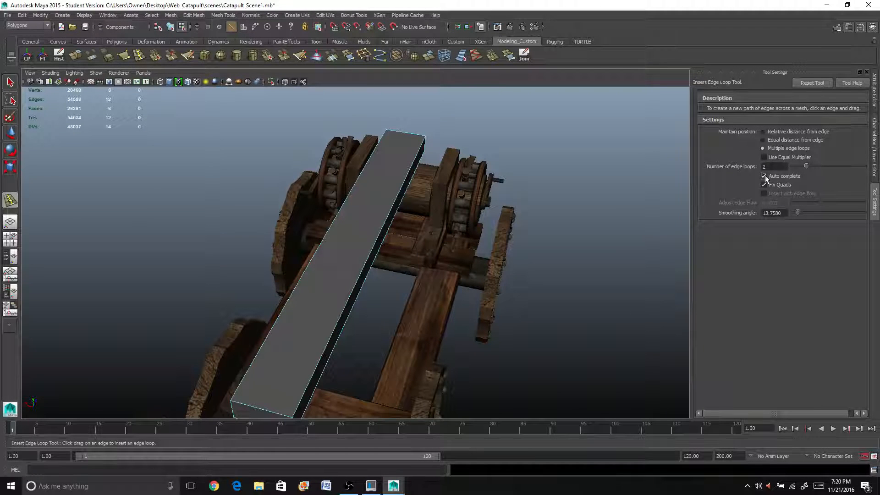
double_click(764, 166)
text(3)
key(Return)
click(256, 409)
- Set the number of edge loops to 10 and insert them crosswise along the beam's length
alt+drag(256, 408, 299, 389)
double_click(774, 166)
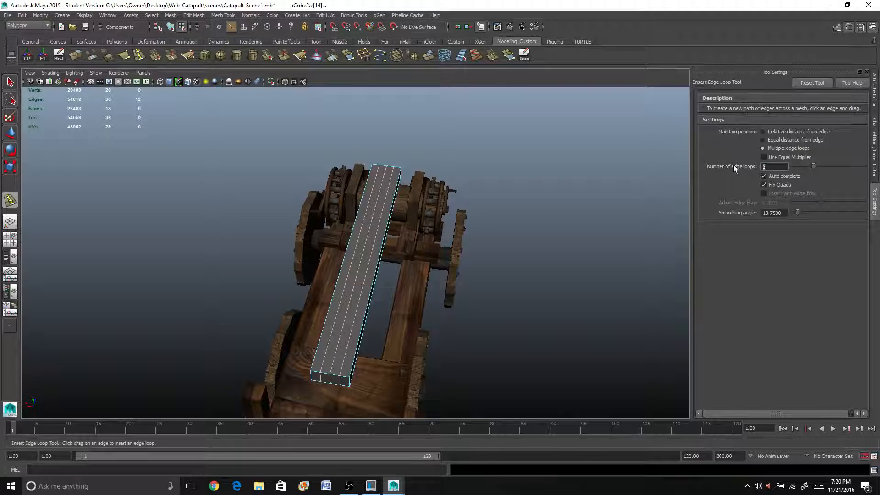
key(Return)
click(365, 317)
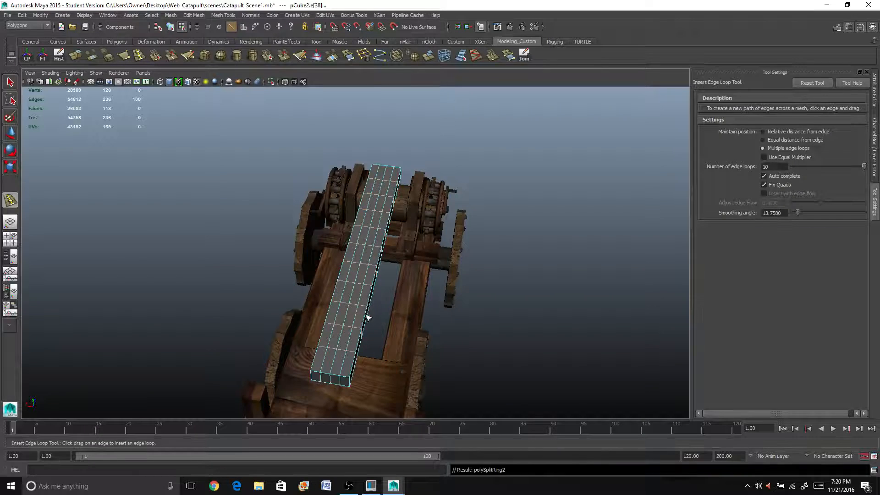
alt+drag(366, 315, 359, 339)
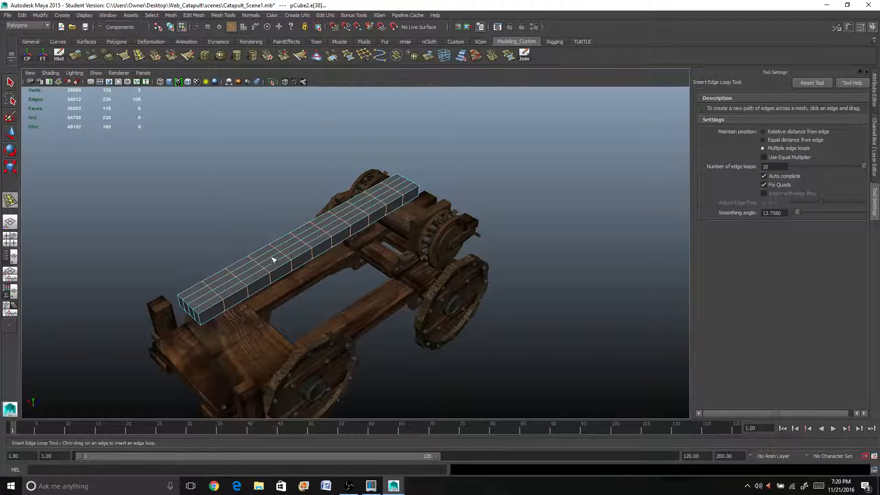
alt+drag(273, 259, 248, 238)
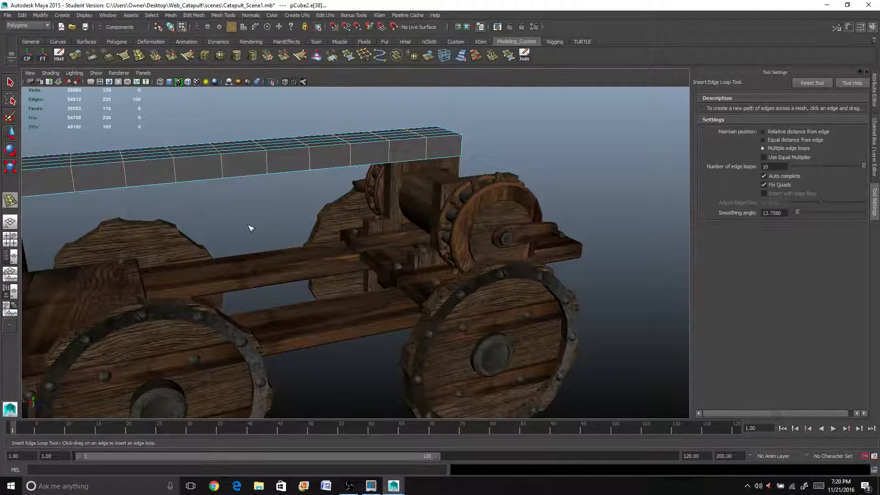
scroll(251, 226, down, 5)
alt+drag(243, 219, 308, 247)
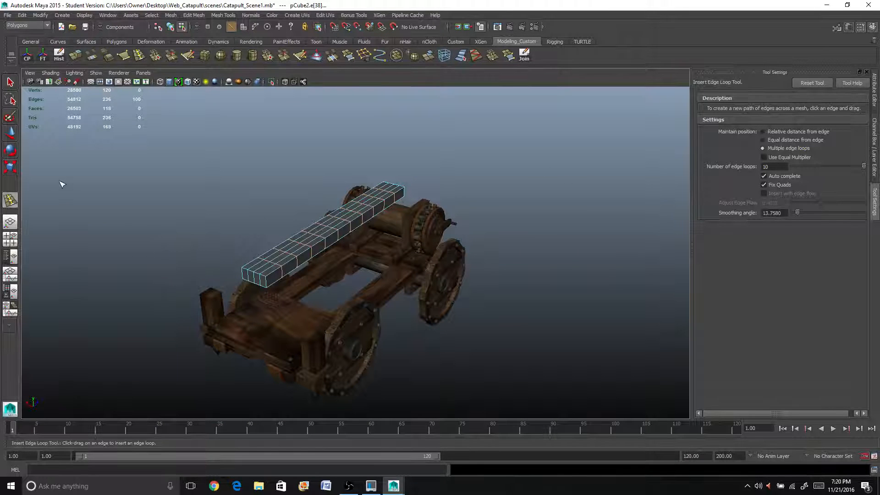
- Return the subdivided beam to object mode, isolate it in the viewport and switch it to vertex editing
click(10, 82)
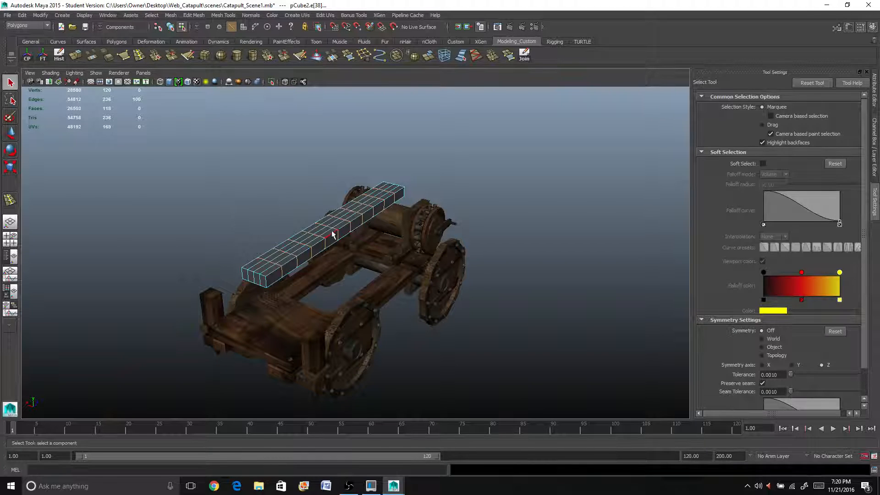
right_drag(334, 235, 355, 226)
alt+drag(334, 231, 306, 109)
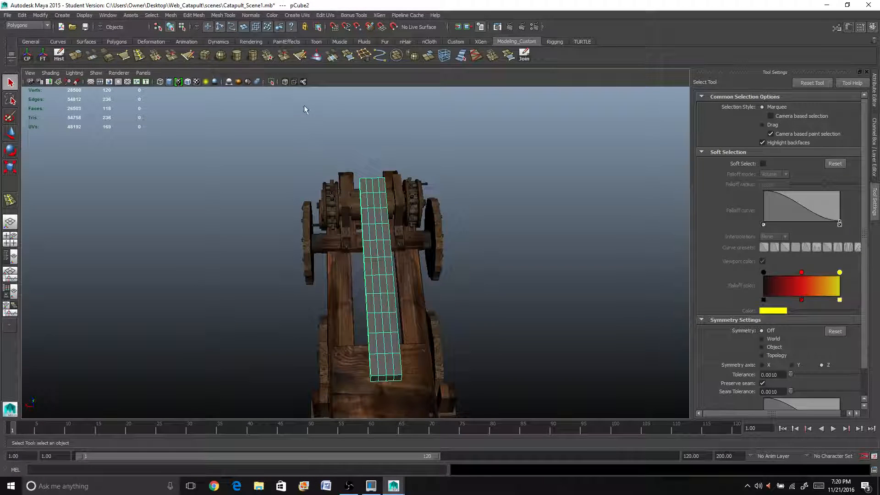
click(271, 82)
right_drag(385, 233, 371, 229)
alt+drag(432, 248, 429, 271)
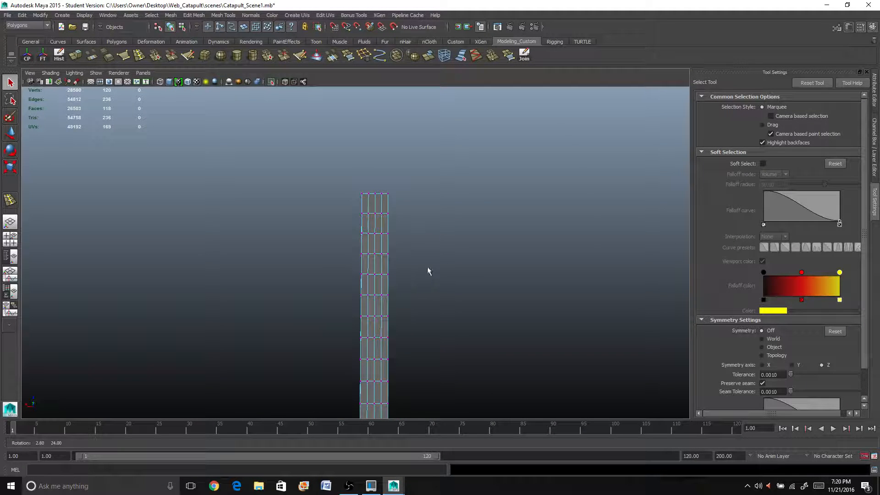
- Enable soft selection and object symmetry across the X axis, and check both by selecting vertices on the beam
click(763, 163)
alt+middle_drag(548, 333, 550, 283)
click(762, 347)
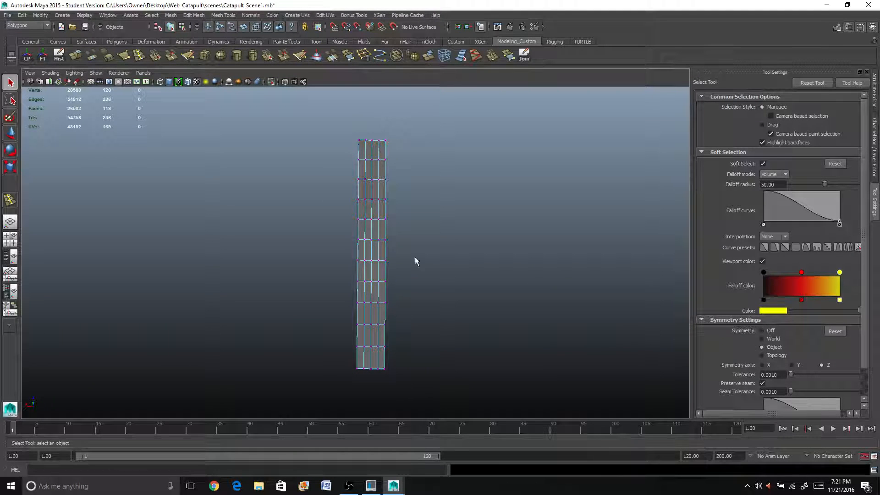
click(379, 180)
drag(387, 205, 390, 206)
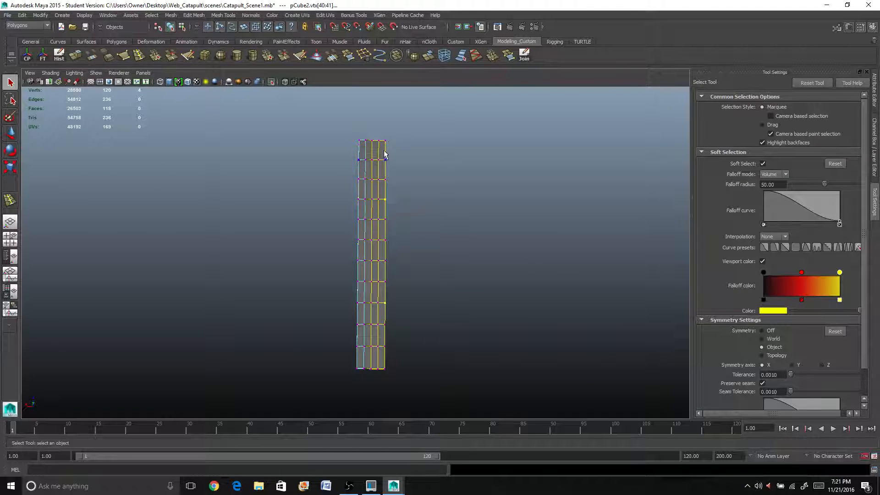
drag(383, 144, 422, 213)
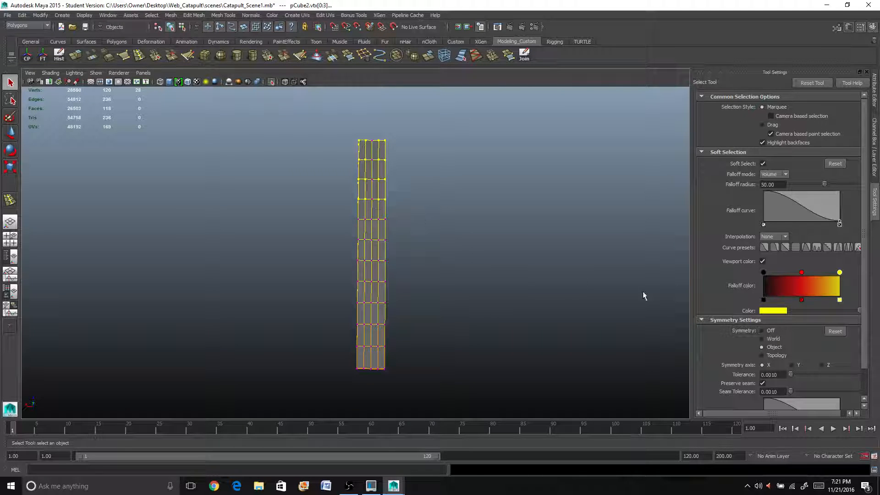
- Set the soft selection falloff radius to 10 and narrow one end of the beam by moving its outer four vertex rows inward
double_click(764, 184)
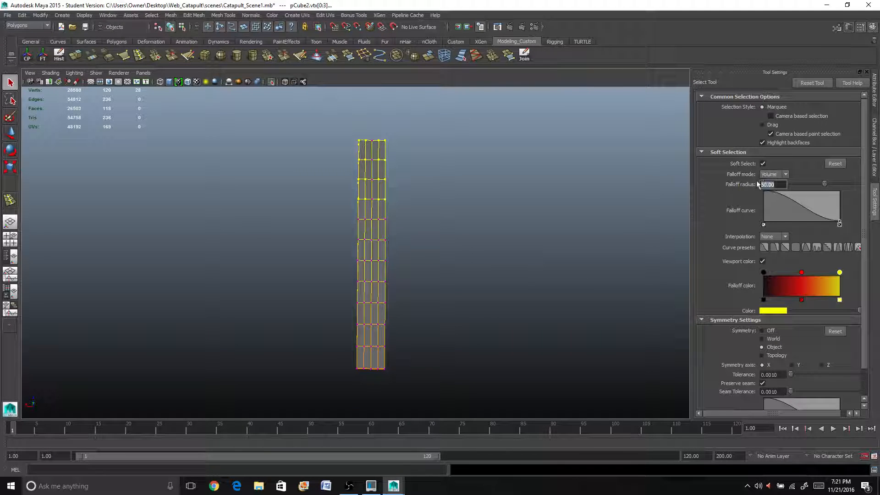
text(10)
key(Return)
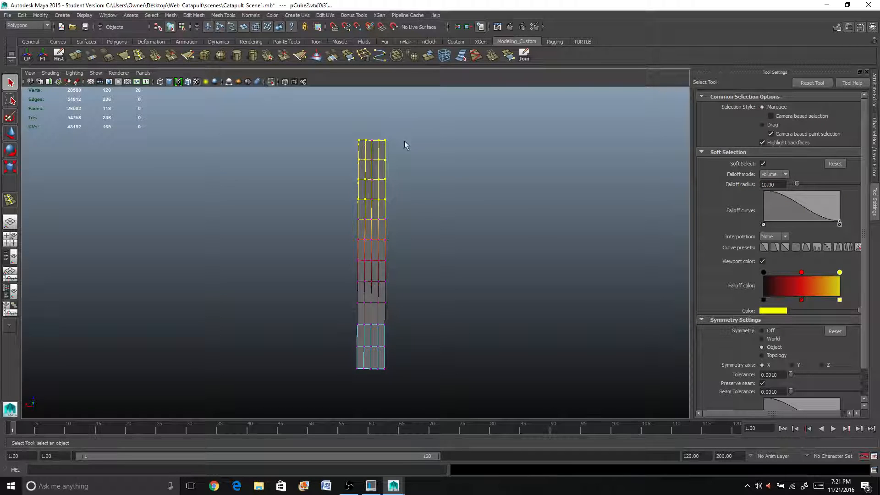
drag(405, 140, 382, 172)
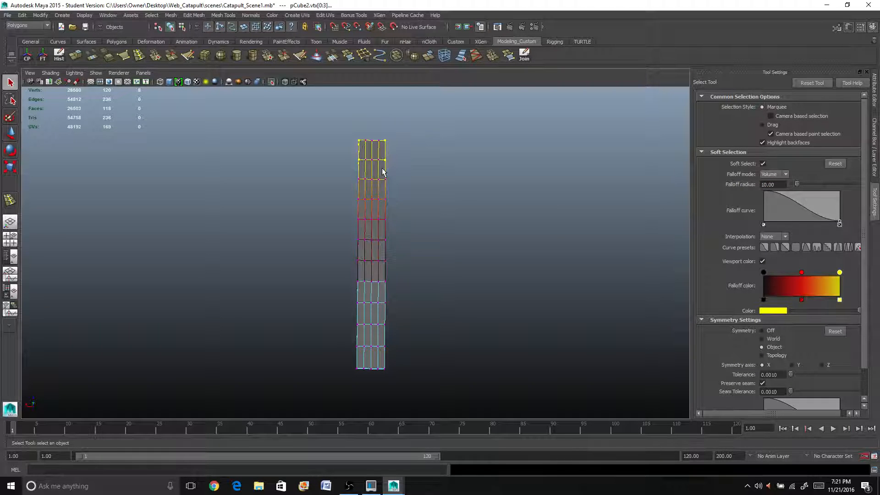
drag(412, 134, 382, 206)
key(w)
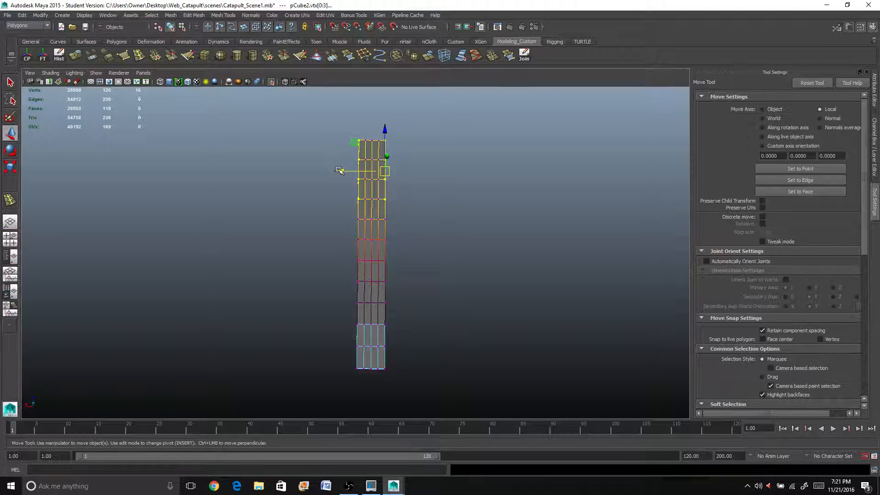
drag(339, 170, 335, 154)
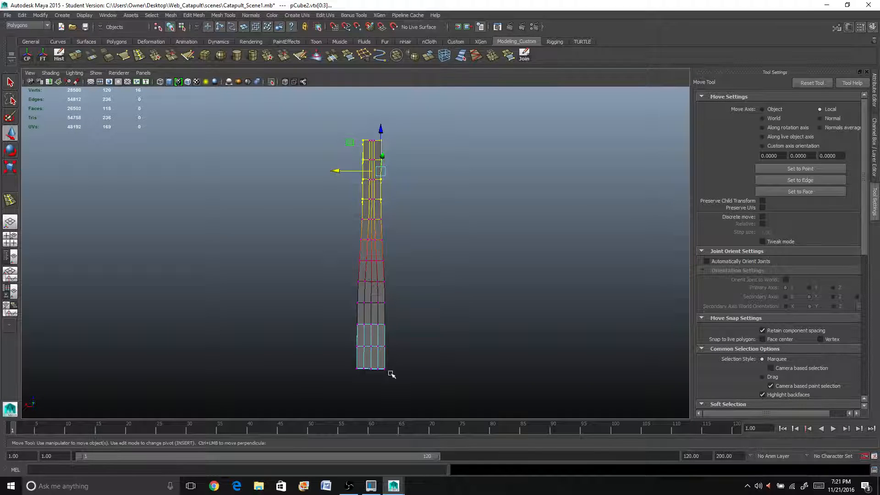
- Widen the beam's other end by moving its last three vertex rows outward, and turn off symmetry and soft selection
drag(405, 311, 381, 378)
drag(345, 347, 375, 335)
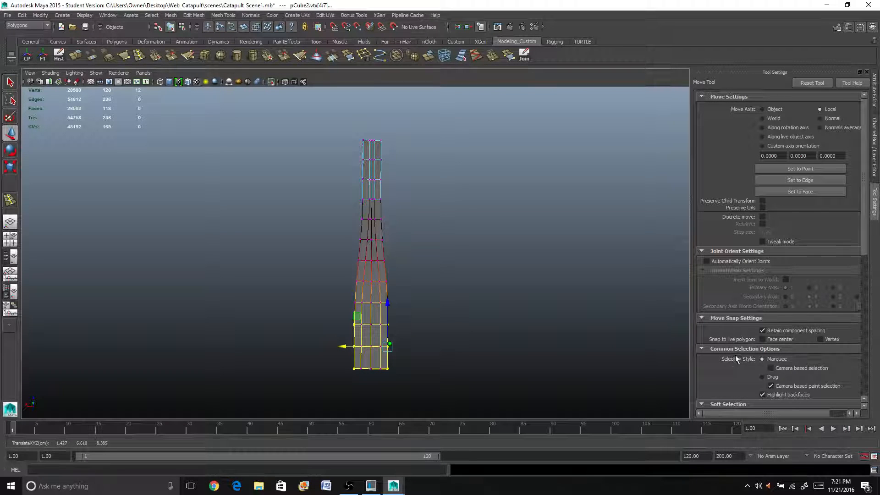
scroll(736, 355, down, 5)
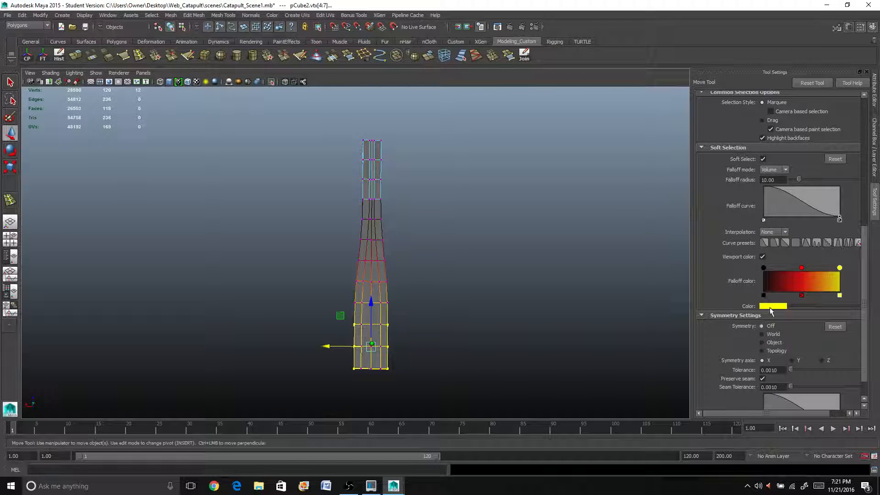
click(742, 162)
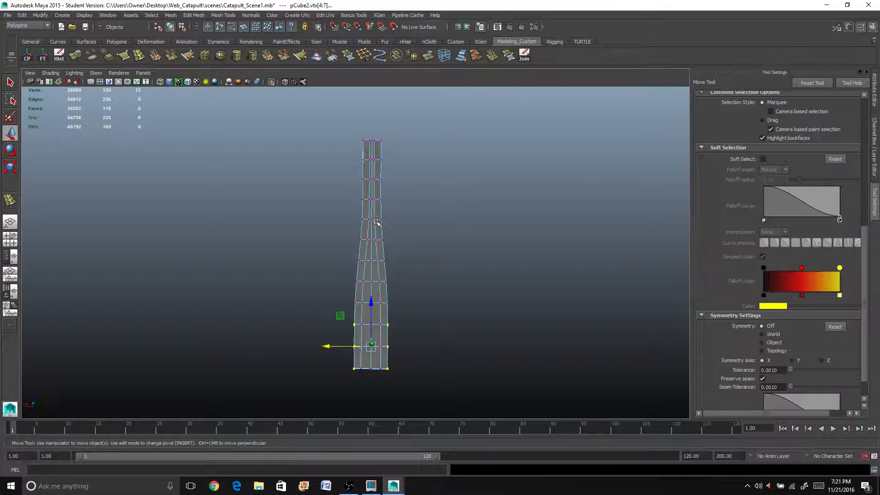
right_drag(375, 222, 410, 212)
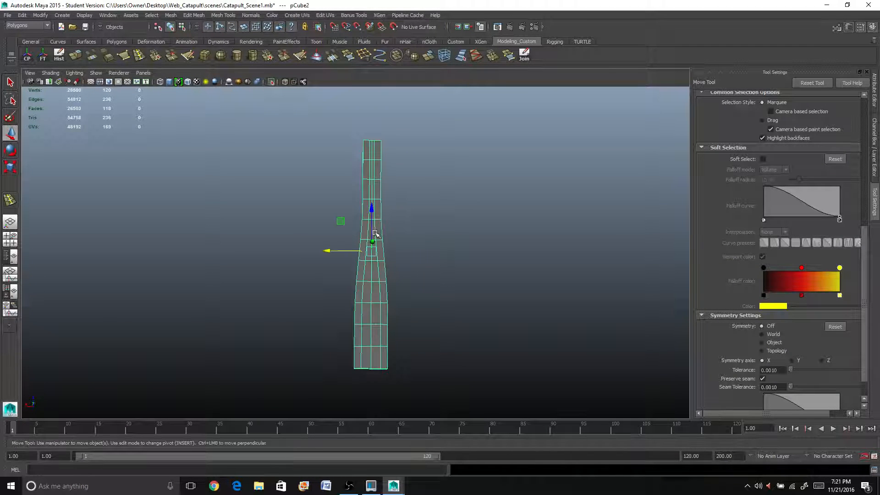
- Delete the faces on one lengthwise half of the beam
key(space)
key(space)
alt+drag(384, 238, 374, 300)
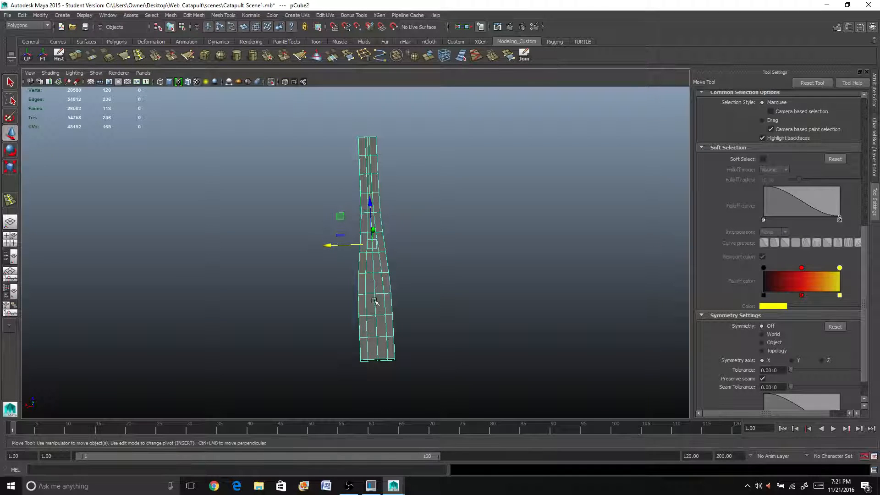
right_drag(374, 300, 361, 275)
drag(321, 119, 364, 404)
alt+drag(333, 358, 328, 330)
drag(278, 169, 365, 390)
key(Delete)
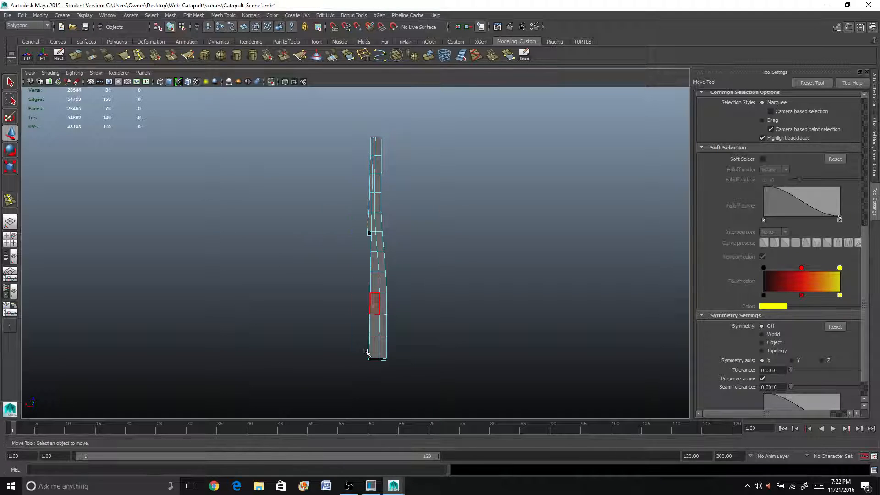
- Select the leftover faces of the removed half near the narrow end, try deleting them and undo the deletion
mouse_move(365, 352)
alt+mouse_down()
mouse_move(324, 352)
mouse_move(370, 311)
mouse_move(359, 345)
alt+mouse_up()
click(335, 268)
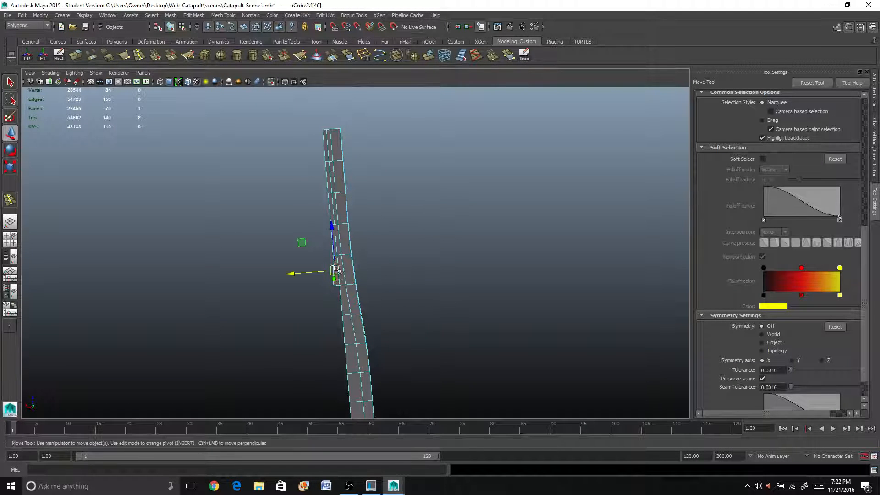
shift+click(334, 242)
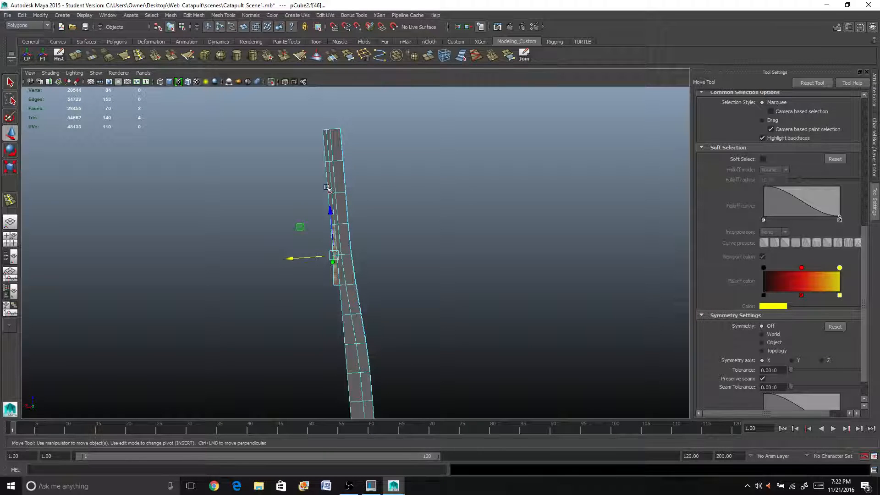
shift+click(327, 156)
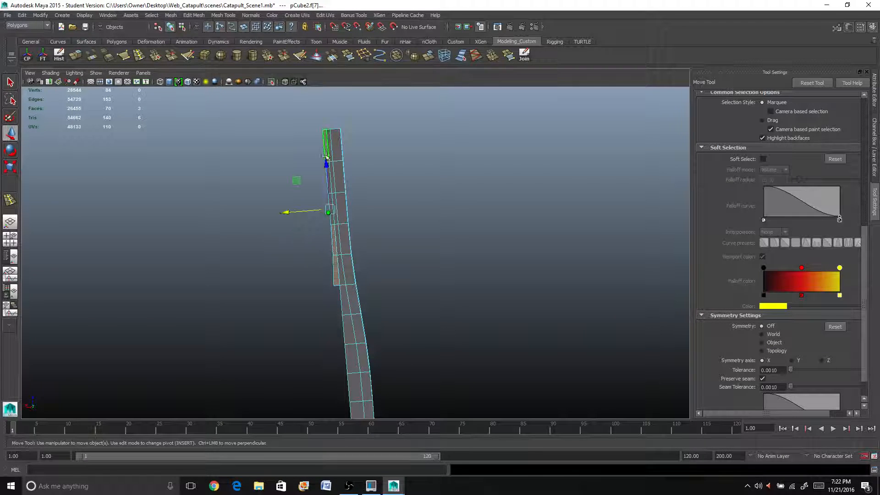
shift+click(328, 177)
shift+click(352, 257)
alt+drag(352, 257, 413, 348)
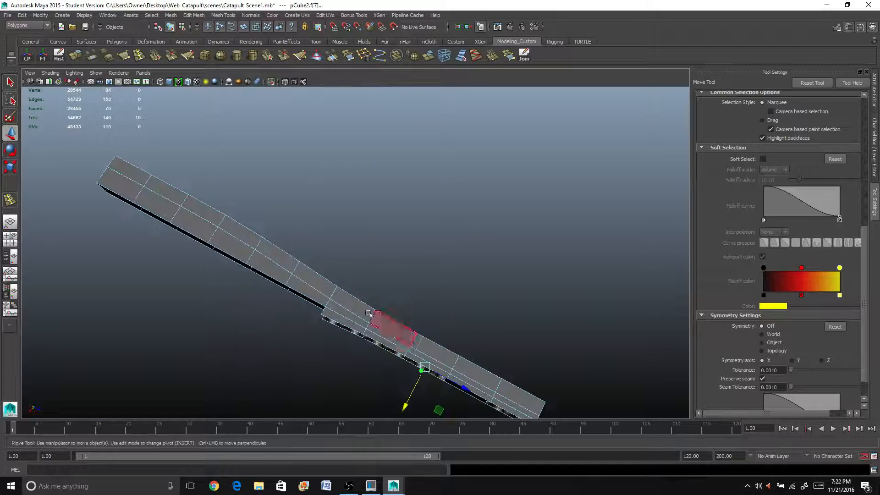
shift+click(361, 324)
shift+click(385, 339)
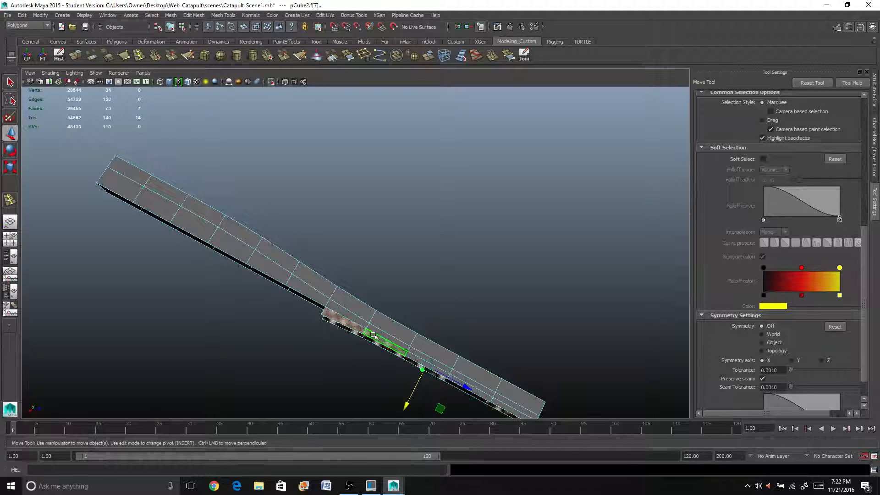
key(q)
shift+click(428, 370)
shift+click(515, 403)
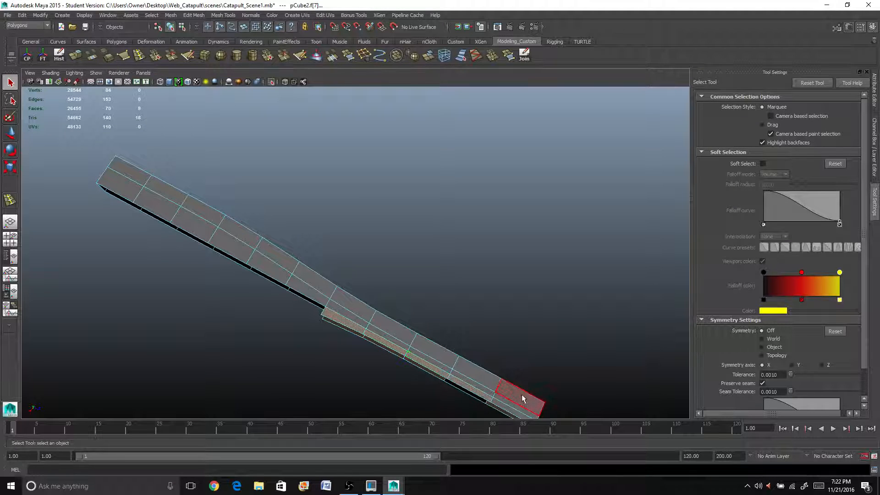
shift+click(507, 412)
alt+drag(448, 358, 444, 377)
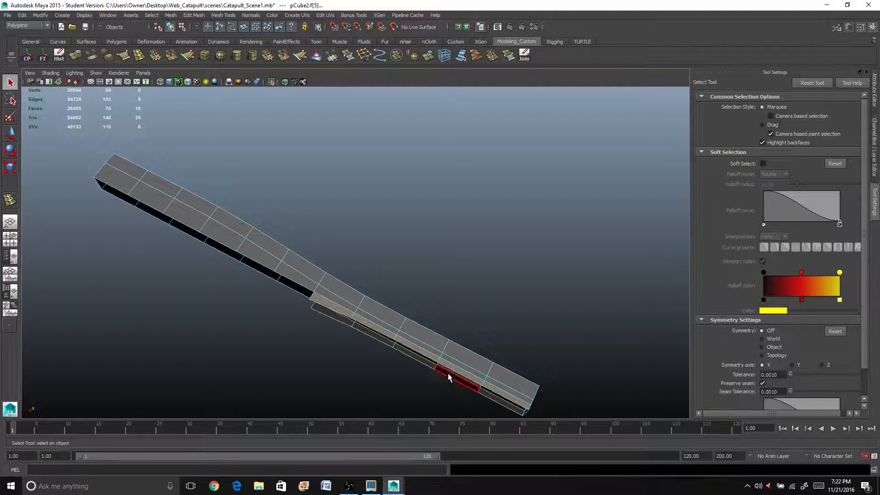
shift+click(448, 373)
key(Delete)
key(ctrl+z)
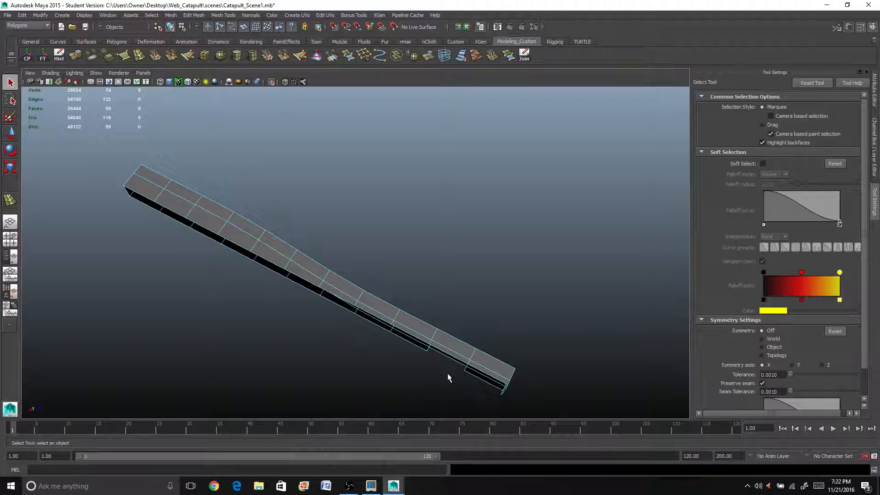
- Delete the leftover faces of the removed half, including the last stray one, so only one half of the beam remains
alt+drag(449, 376, 393, 255)
key(Delete)
click(404, 234)
key(Delete)
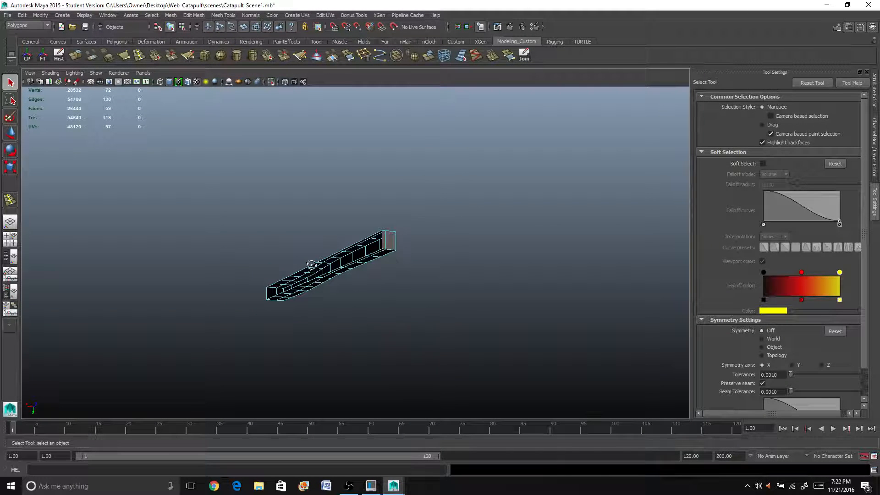
- Extrude the two end faces at the beam's narrow end outward to add a new end segment
alt+drag(310, 261, 163, 281)
alt+right_drag(163, 280, 301, 293)
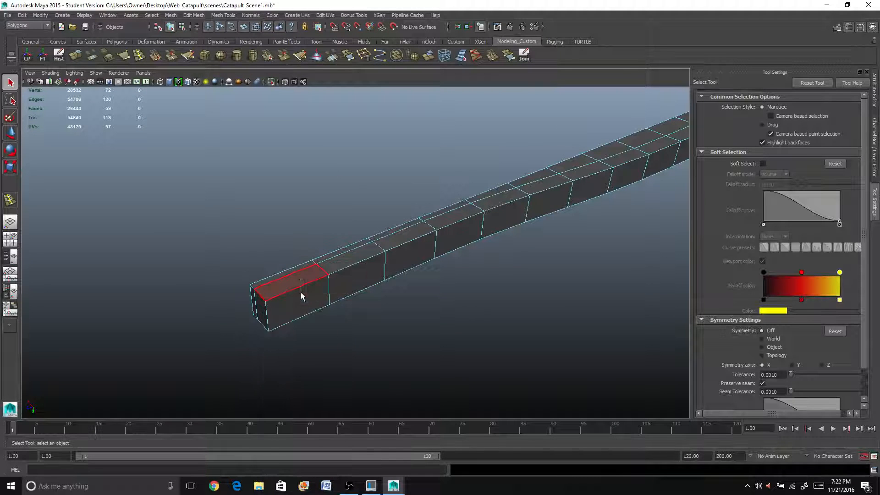
alt+drag(289, 276, 294, 310)
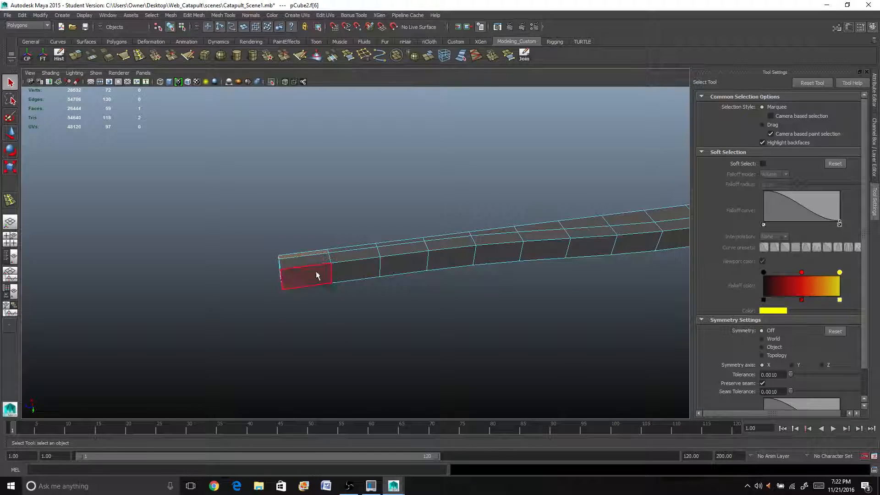
alt+drag(363, 308, 362, 294)
alt+drag(312, 280, 292, 296)
click(292, 297)
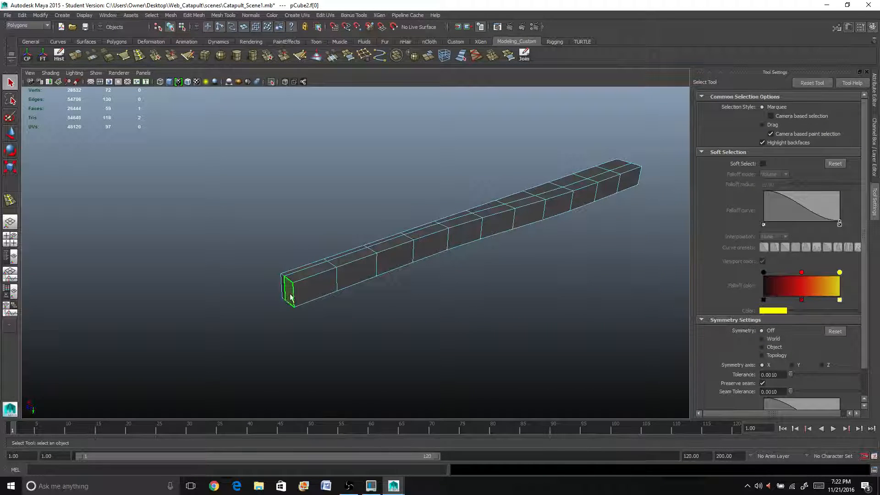
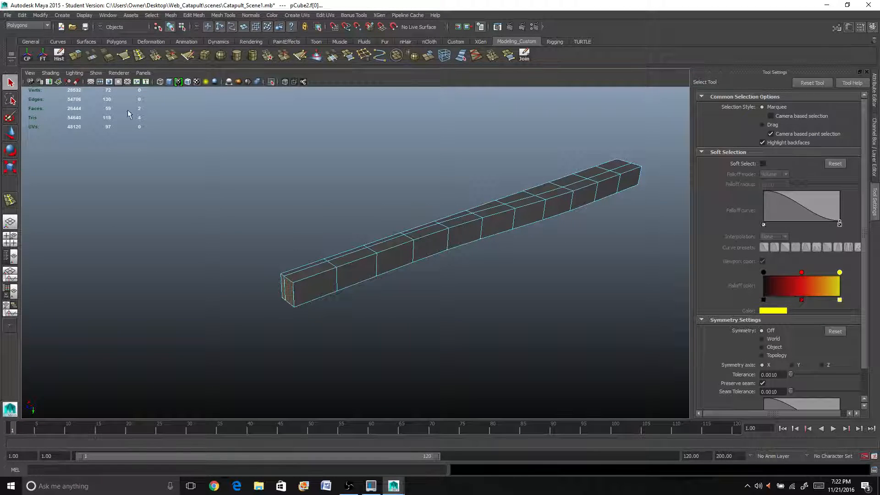
click(76, 56)
drag(262, 301, 227, 315)
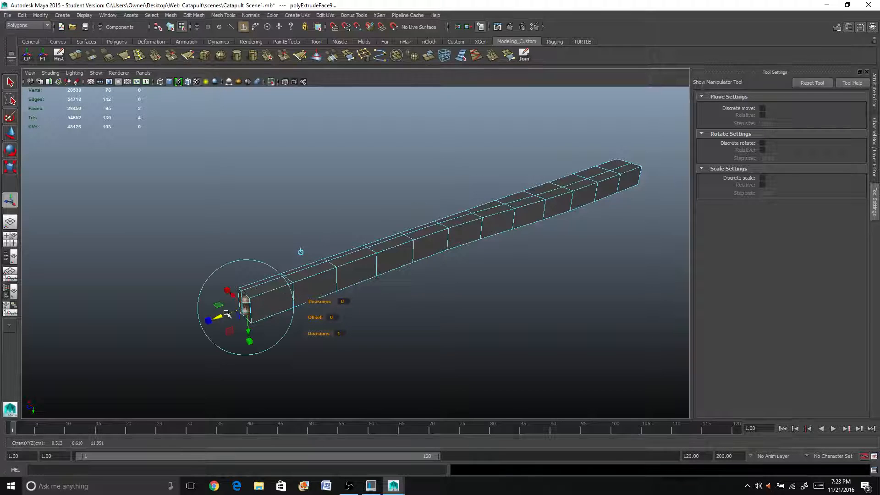
- Extrude the upper and lower faces of the new end segment outward to form a block taller than the beam
click(258, 284)
alt+drag(258, 284, 273, 299)
shift+click(248, 243)
key(ctrl+e)
alt+drag(284, 251, 258, 232)
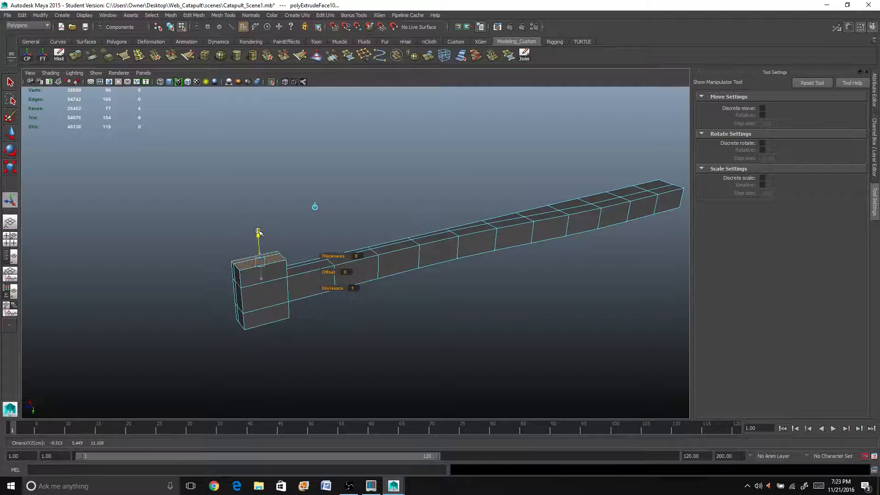
- Select the three outer side faces of the end block and extrude them outward to widen the block
alt+drag(266, 267, 292, 260)
key(q)
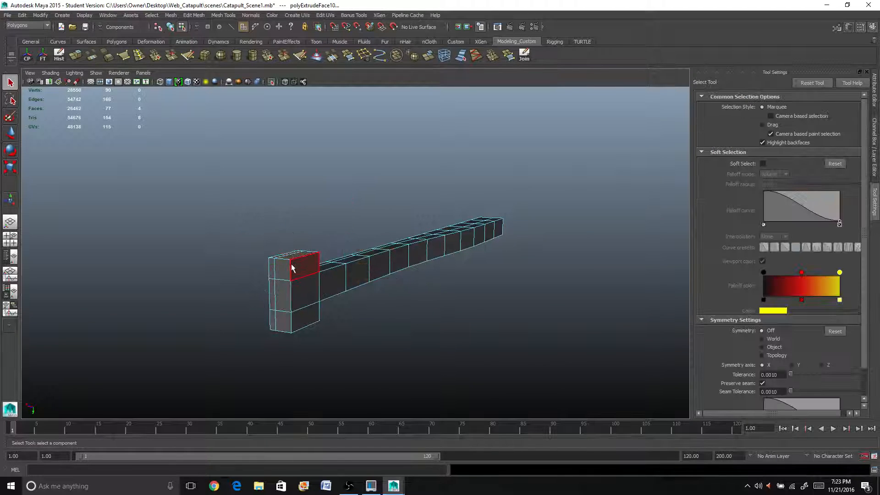
shift+click(293, 268)
shift+click(307, 300)
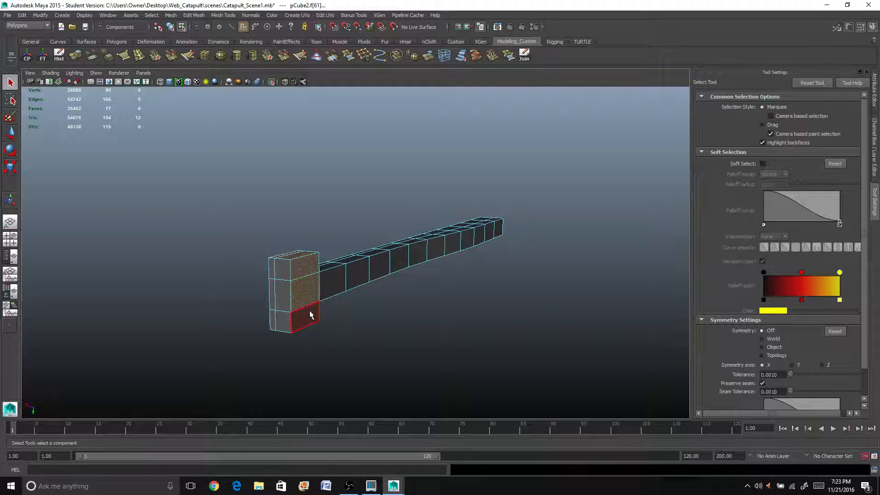
shift+click(307, 319)
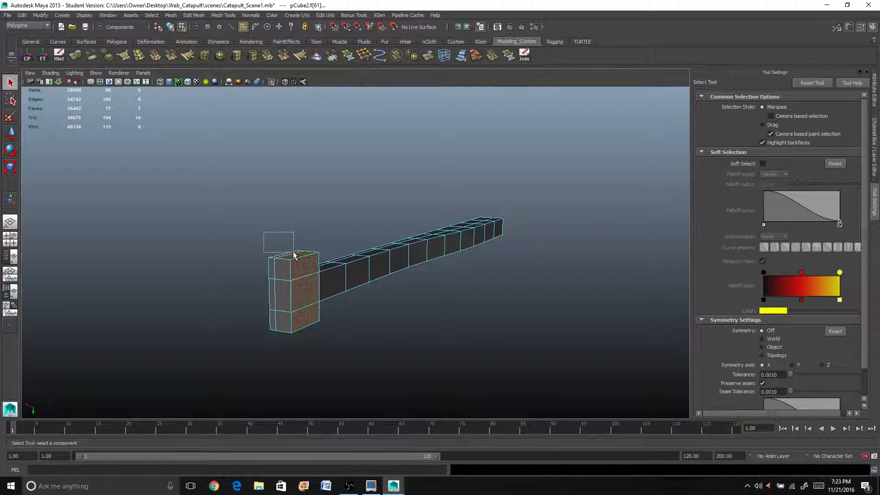
alt+drag(295, 281, 287, 257)
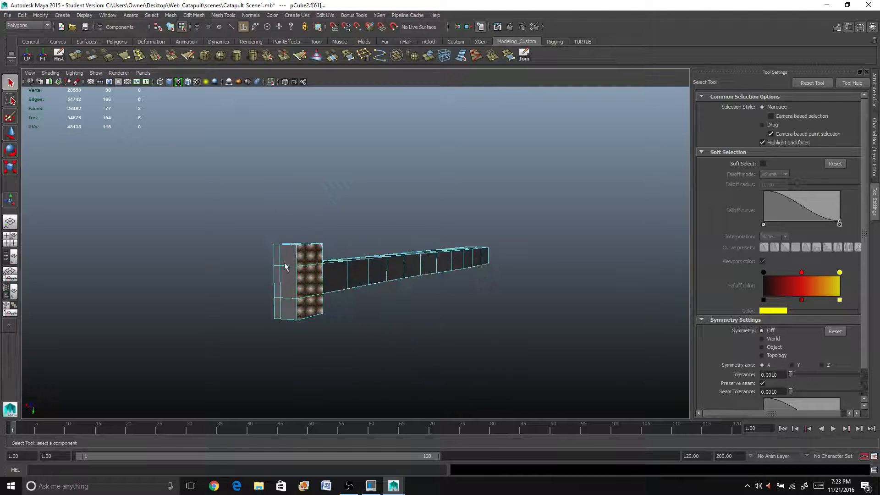
click(75, 56)
alt+drag(205, 220, 253, 253)
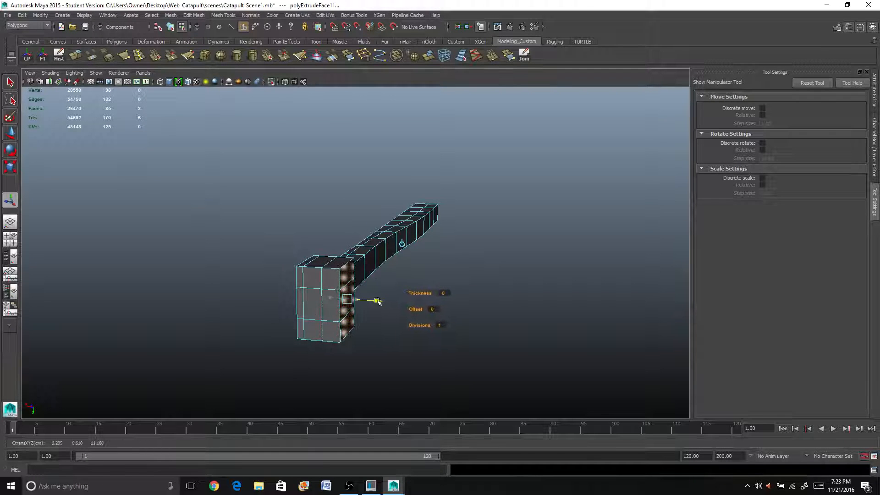
- Select the block's uppermost and lowermost vertices and scale them closer together vertically to lower the block
alt+drag(365, 304, 261, 264)
right_drag(259, 248, 241, 241)
alt+drag(240, 242, 235, 239)
drag(197, 204, 277, 248)
drag(290, 250, 290, 251)
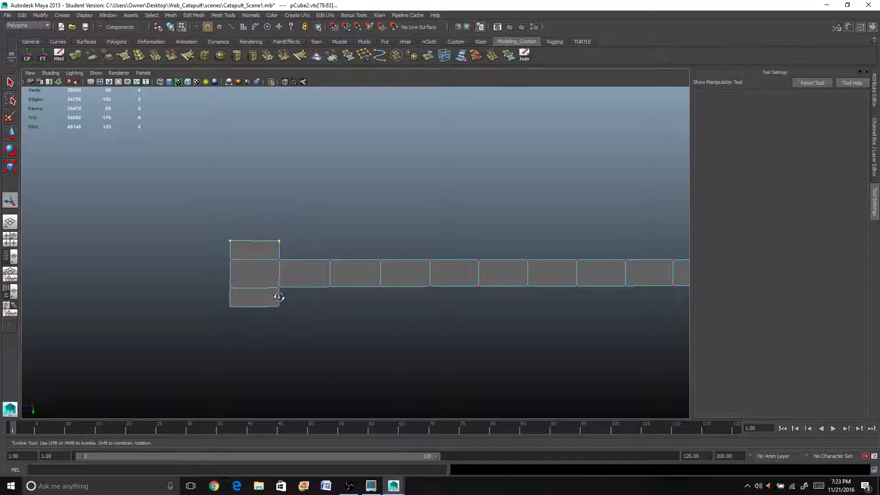
shift+drag(214, 299, 292, 334)
key(r)
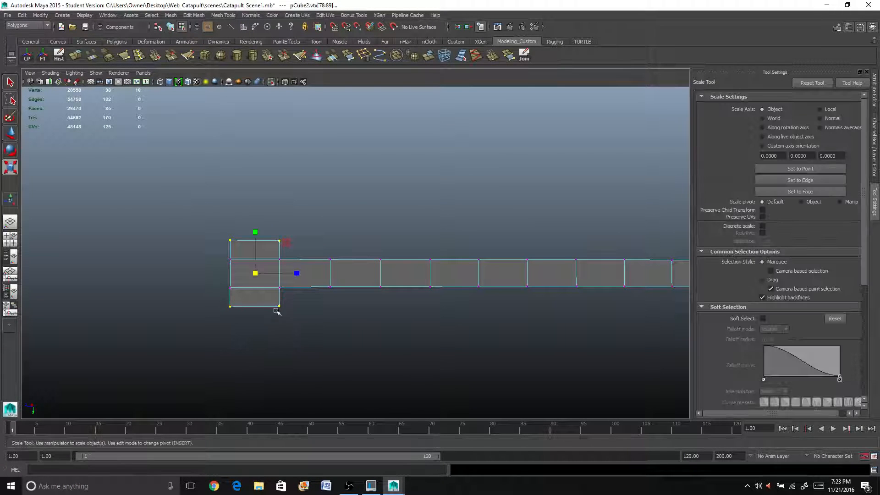
drag(256, 237, 254, 243)
mouse_move(285, 272)
alt+mouse_down()
mouse_move(202, 304)
mouse_move(226, 310)
mouse_move(216, 315)
mouse_move(283, 311)
mouse_move(253, 304)
mouse_move(283, 274)
alt+mouse_up()
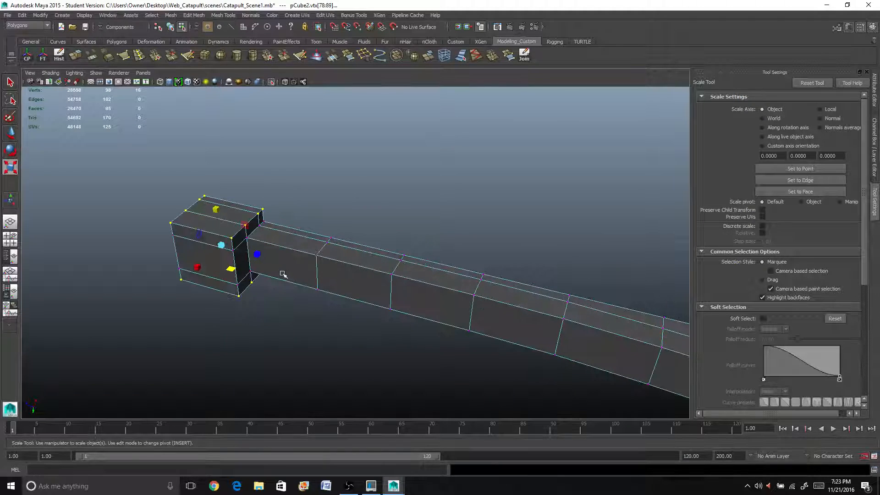
- Return to object selection and examine the block and the arm's open inner side from several angles
right_drag(295, 268, 304, 255)
click(428, 274)
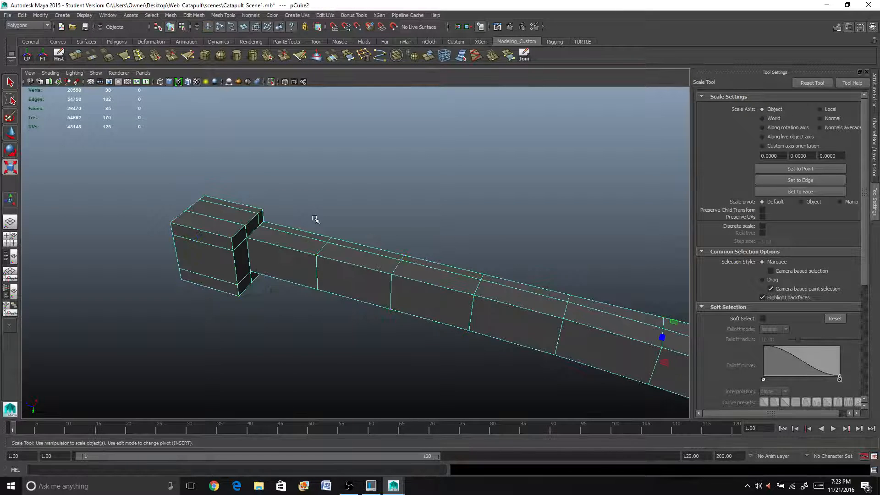
alt+drag(428, 274, 348, 279)
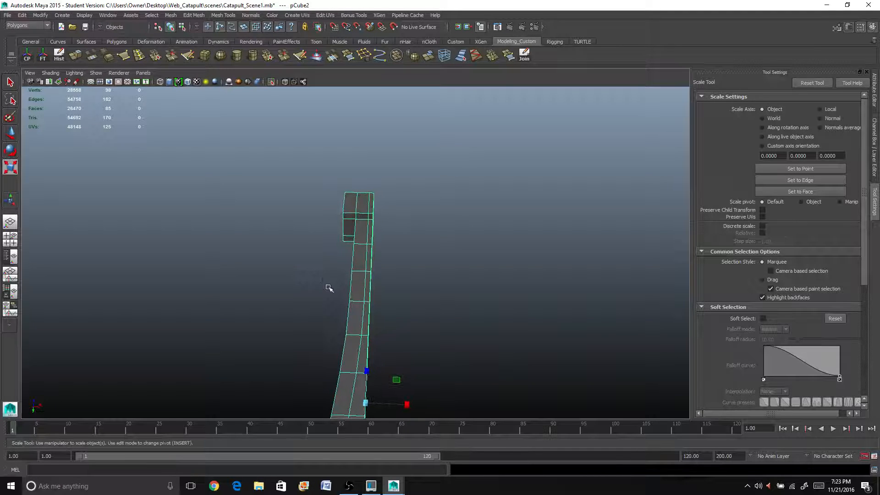
alt+middle_drag(330, 288, 324, 111)
mouse_move(341, 277)
right_down()
mouse_move(338, 287)
mouse_move(339, 267)
right_up()
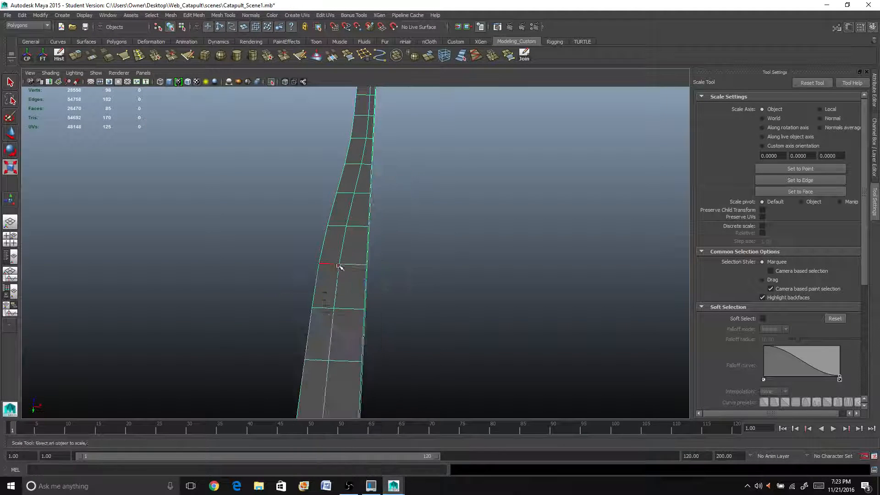
alt+drag(339, 268, 306, 243)
alt+middle_drag(466, 158, 306, 244)
alt+right_drag(307, 244, 310, 266)
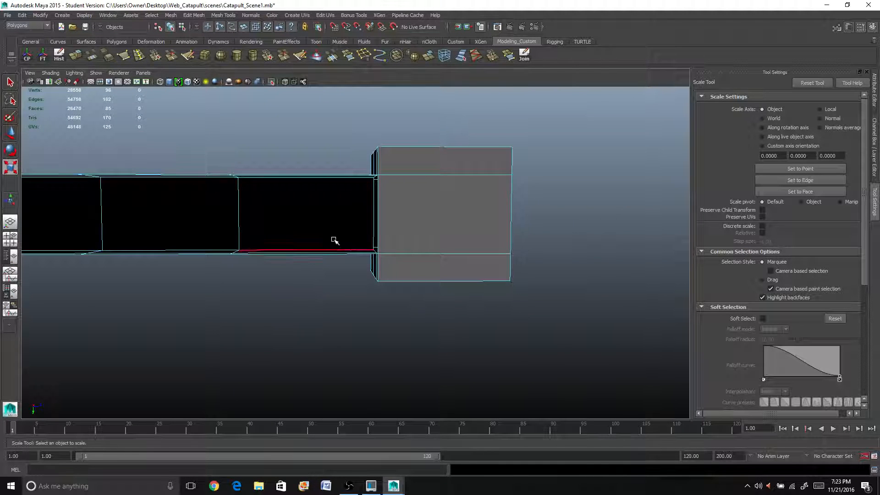
scroll(335, 241, down, 3)
alt+drag(301, 268, 389, 290)
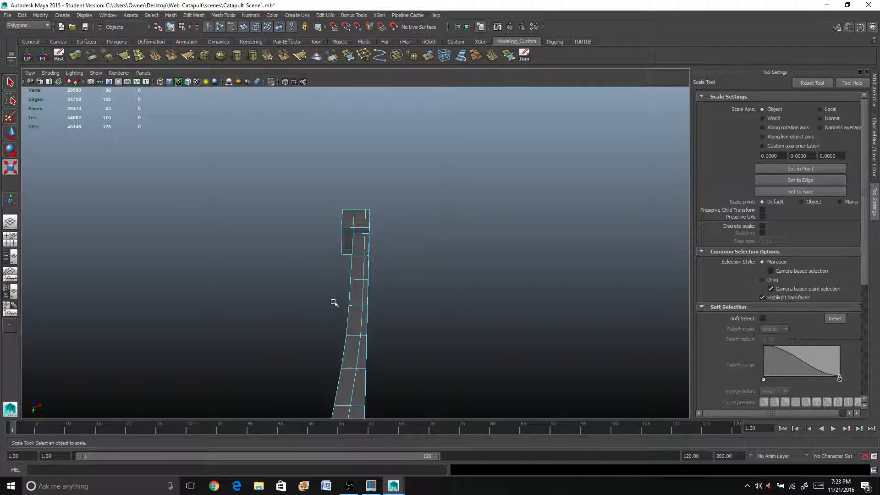
scroll(428, 225, up, 8)
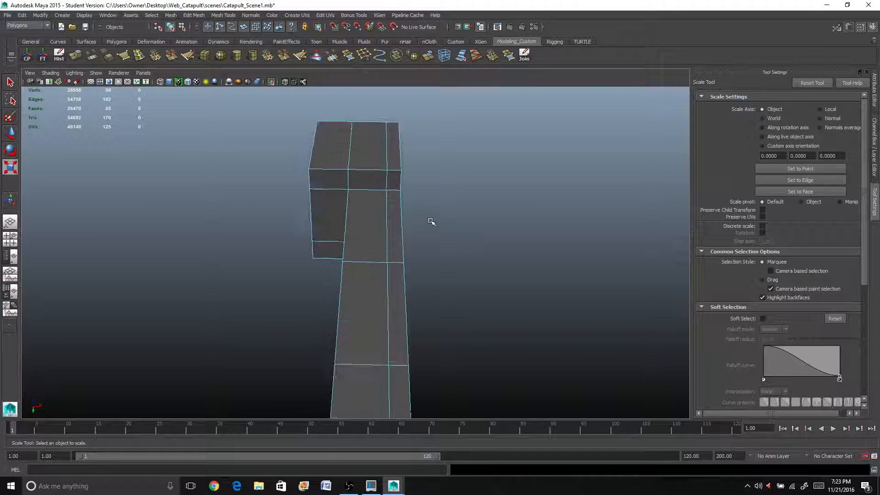
alt+middle_drag(430, 220, 379, 295)
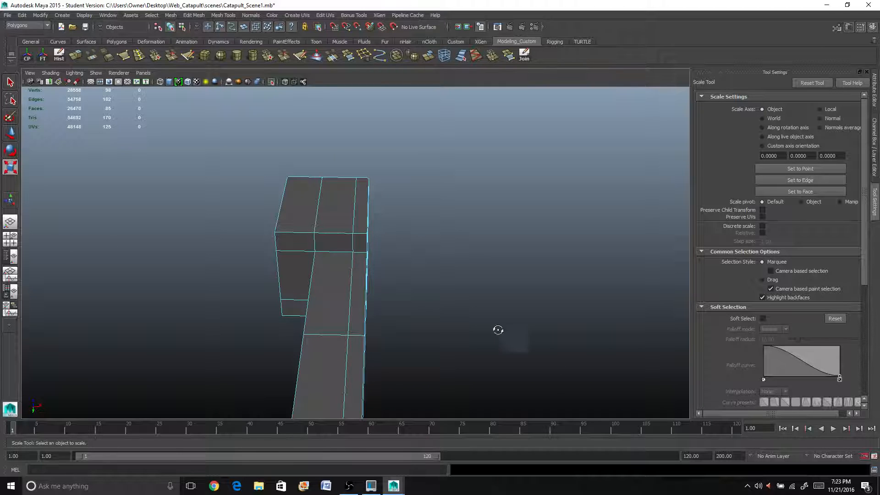
- Try deleting the faces that close the block on the arm's open side and undo the deletion
alt+drag(498, 330, 386, 246)
right_drag(386, 222, 393, 236)
click(392, 243)
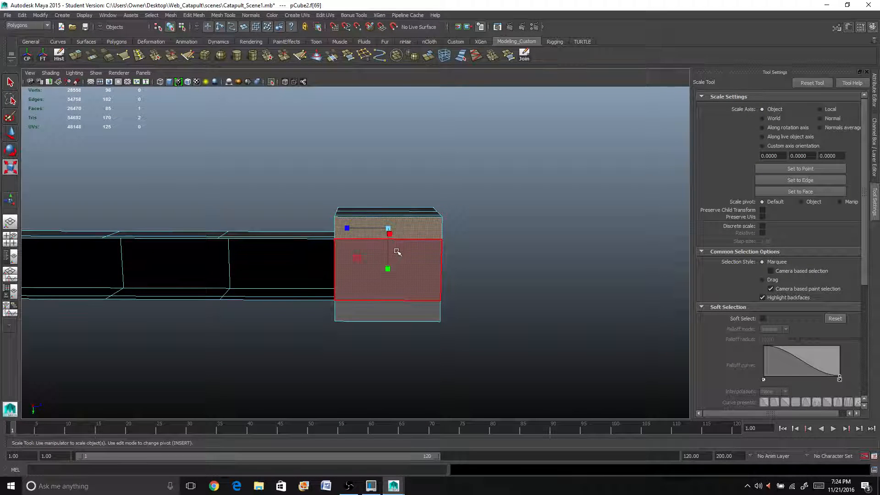
shift+click(410, 315)
alt+drag(410, 315, 314, 304)
key(Delete)
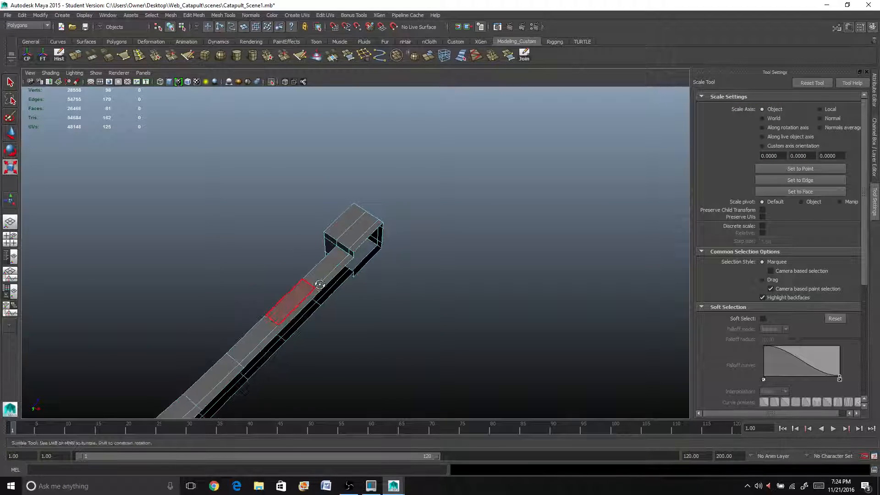
key(ctrl+z)
key(ctrl+z)
- Take the extra face out of the selection and delete the three faces closing the block's open side
alt+drag(426, 294, 390, 234)
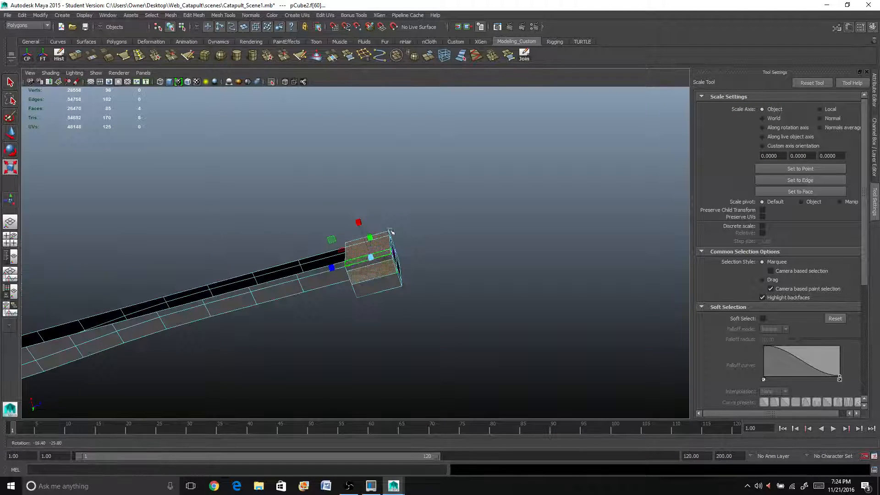
shift+click(373, 276)
key(Delete)
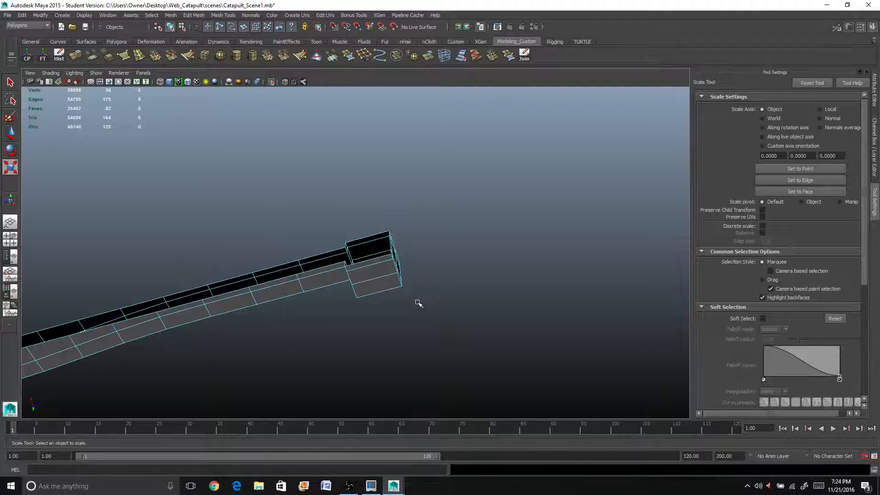
- Select the border edge loop along the arm's open side and scale it flat across the arm's width
right_drag(317, 286, 315, 250)
double_click(316, 270)
alt+drag(308, 318, 337, 267)
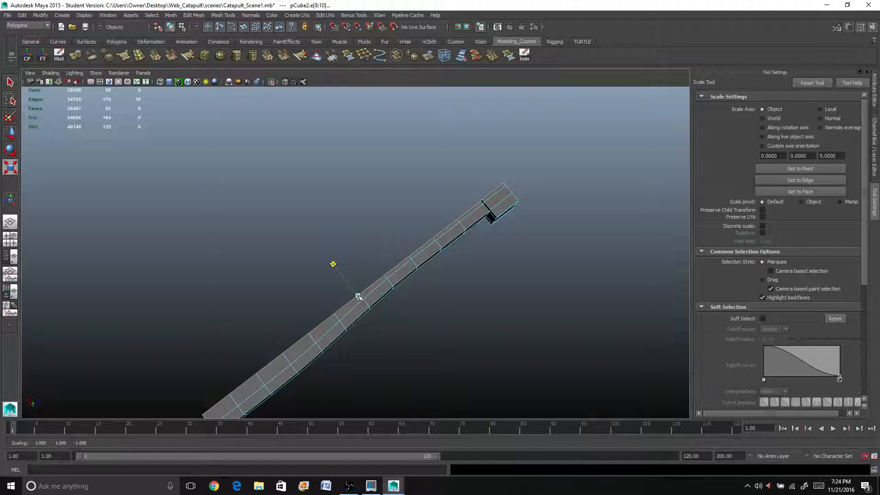
alt+drag(494, 310, 312, 330)
- Select the block's three outer side faces and extrude them, scaling the new faces inward as an inset
right_click(240, 288)
click(240, 297)
click(236, 295)
scroll(233, 288, up, 3)
shift+click(316, 346)
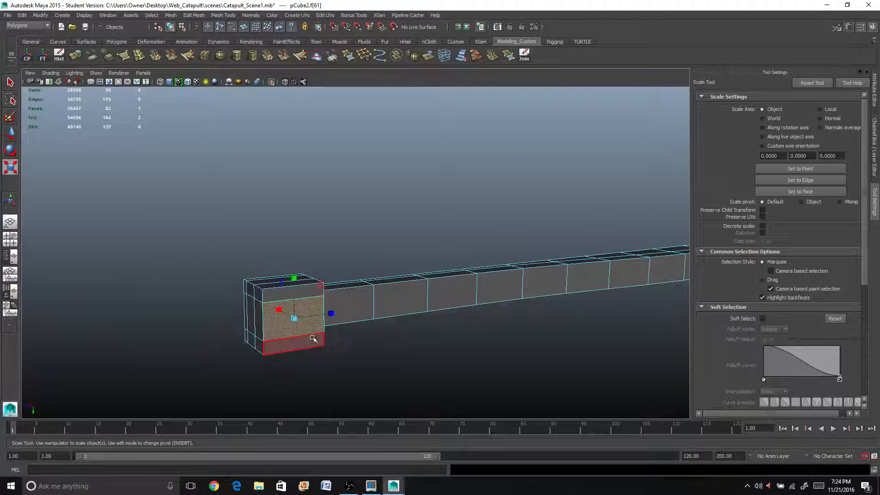
shift+click(293, 289)
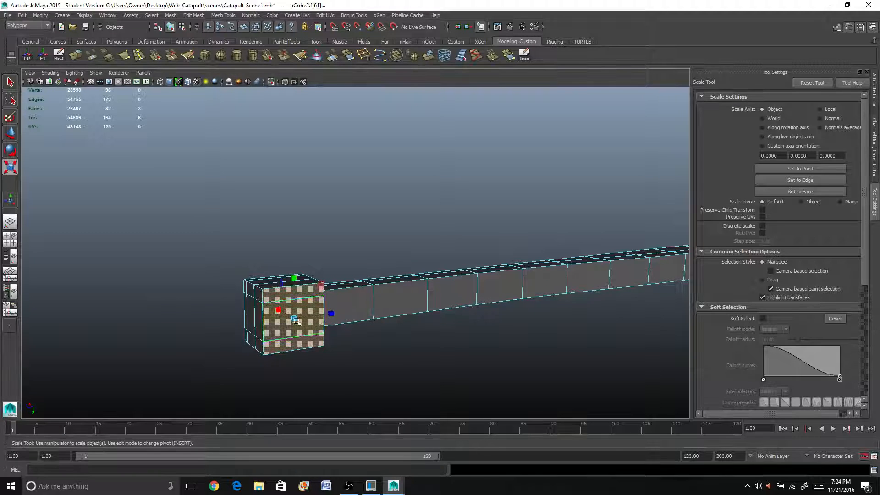
alt+drag(298, 322, 397, 347)
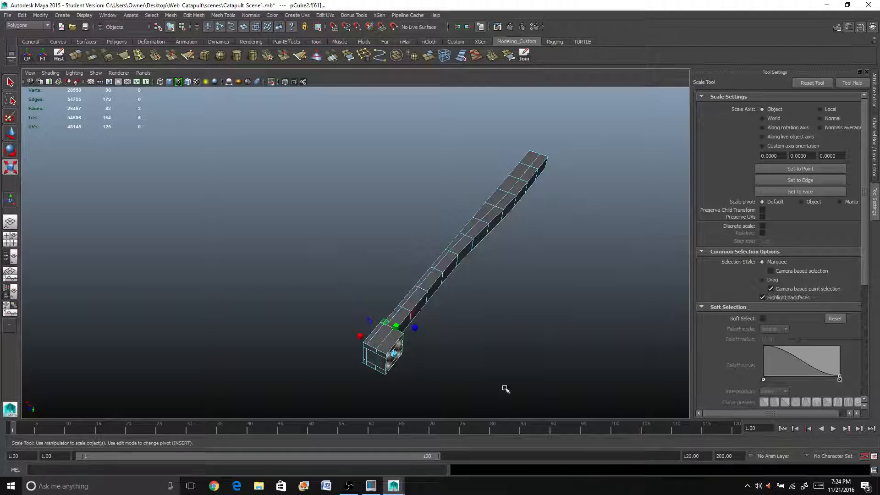
scroll(437, 366, up, 4)
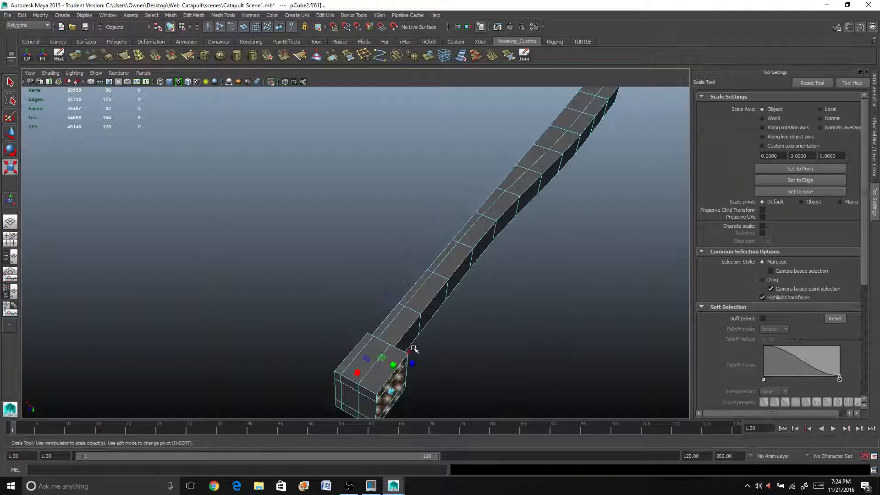
click(75, 54)
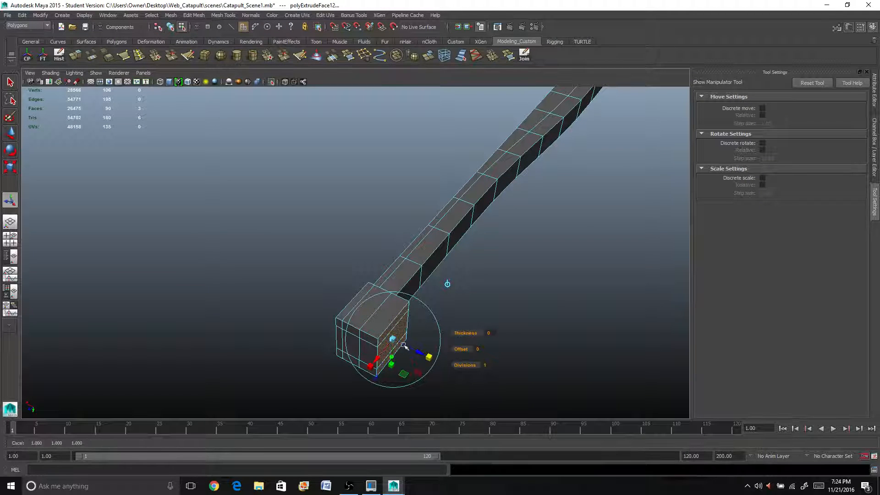
drag(392, 340, 393, 288)
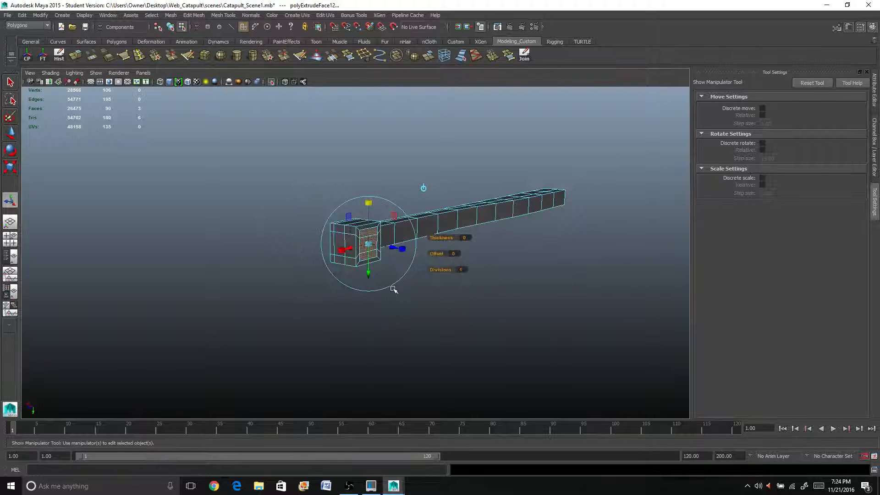
- Extrude the inset faces outward to form a narrower segment protruding sideways from the block
key(ctrl+e)
drag(398, 247, 356, 255)
alt+middle_drag(350, 285, 375, 301)
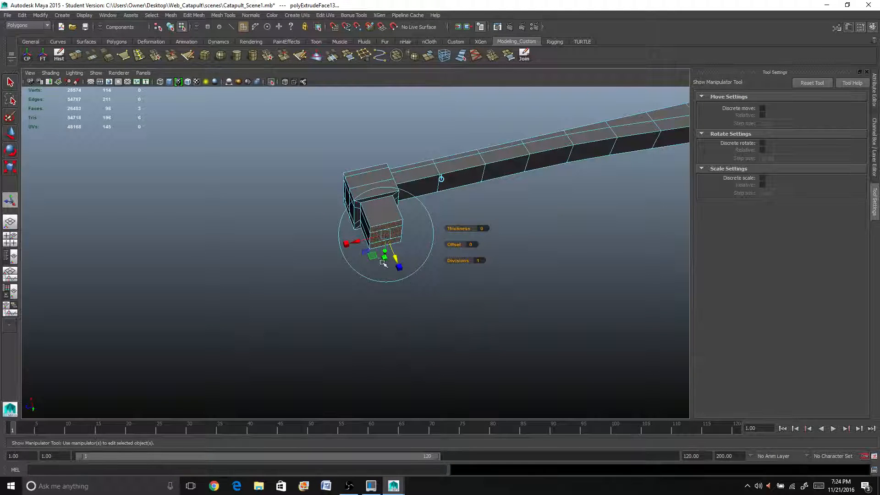
alt+drag(383, 264, 424, 253)
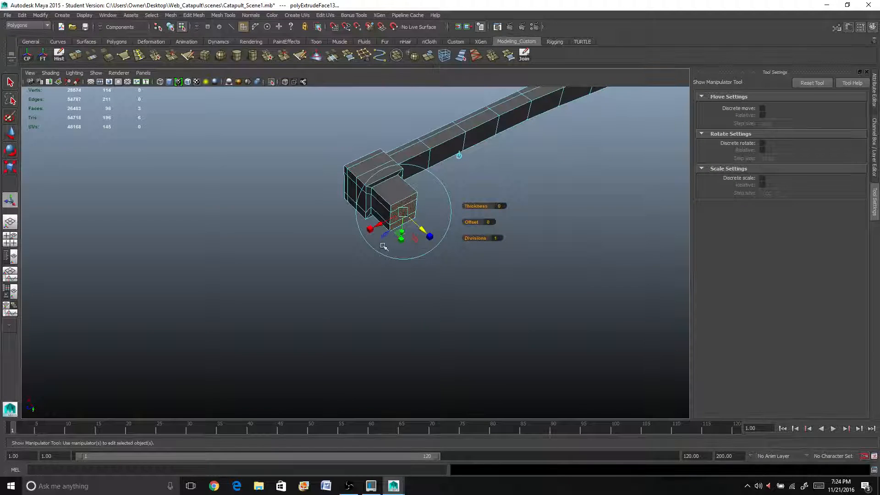
- Extrude the segment's end faces, scale them larger and extrude them outward to form a thin, wider collar
key(ctrl+e)
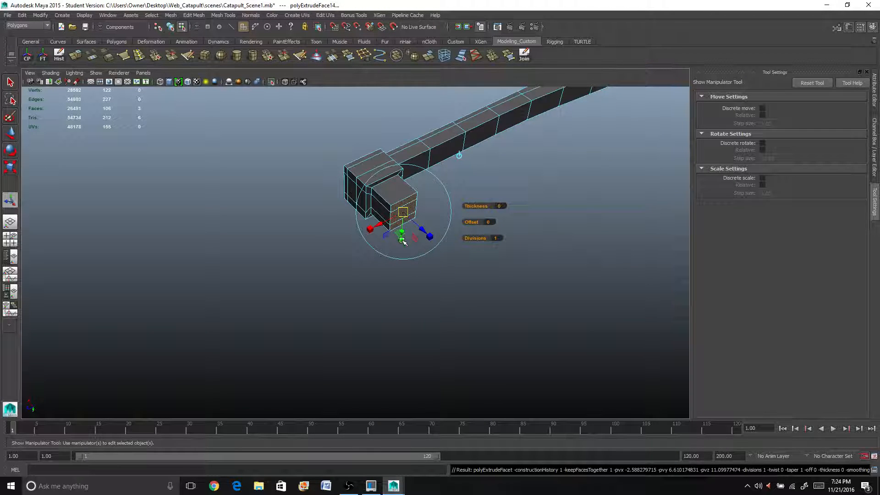
click(403, 242)
mouse_move(403, 211)
mouse_down()
mouse_move(403, 221)
mouse_move(399, 202)
mouse_move(400, 217)
mouse_up()
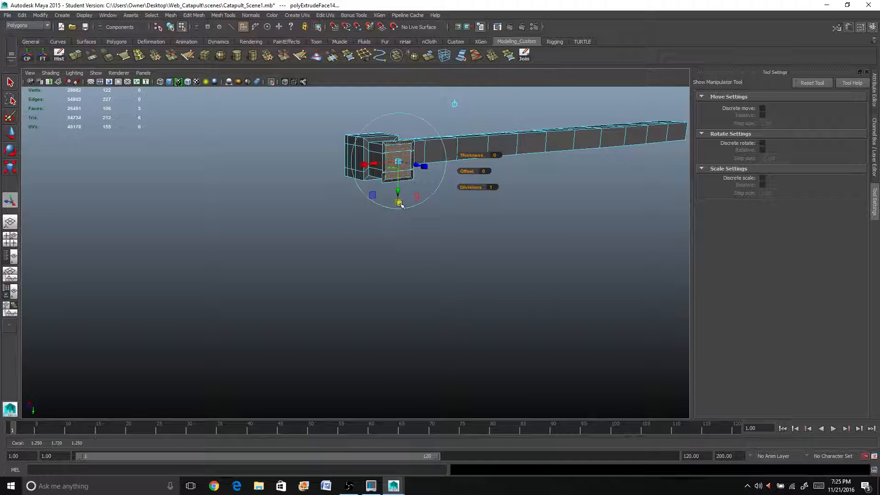
key(ctrl+e)
drag(414, 165, 400, 200)
- Extrude the collar's end faces inset and outward into a narrower outer segment, and adjust that segment's length
key(ctrl+e)
key(ctrl+e)
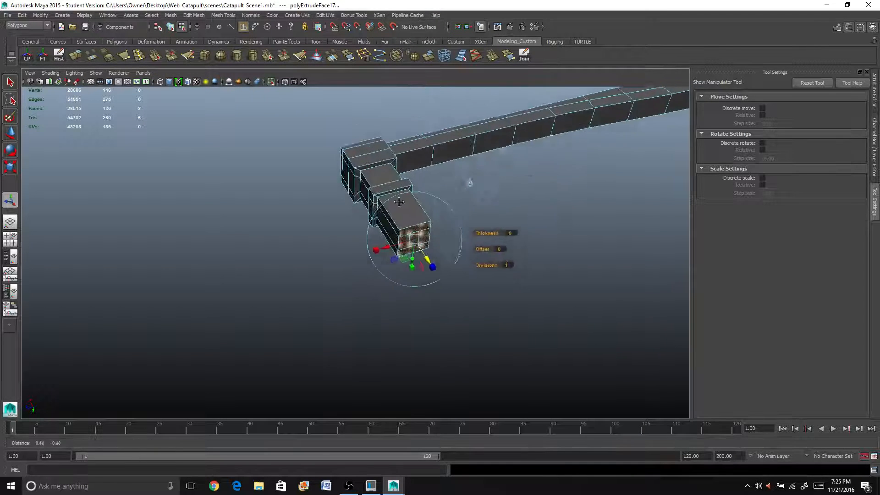
alt+middle_drag(400, 200, 411, 160)
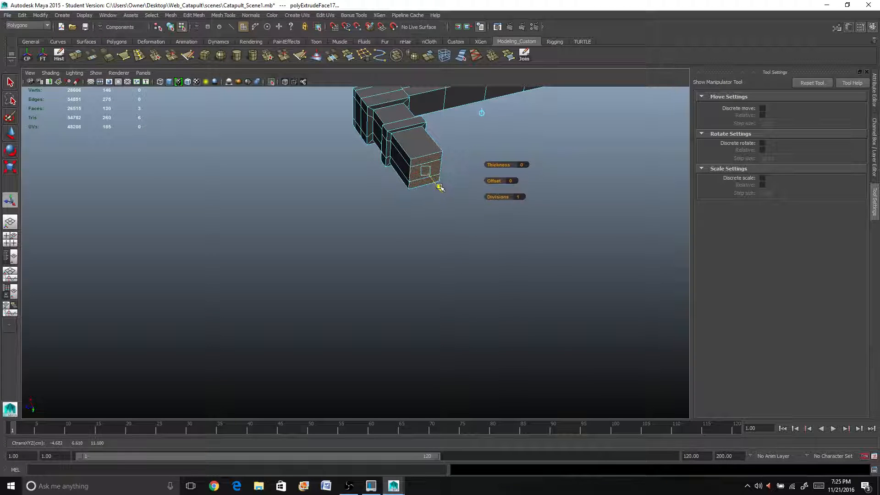
alt+drag(441, 192, 324, 211)
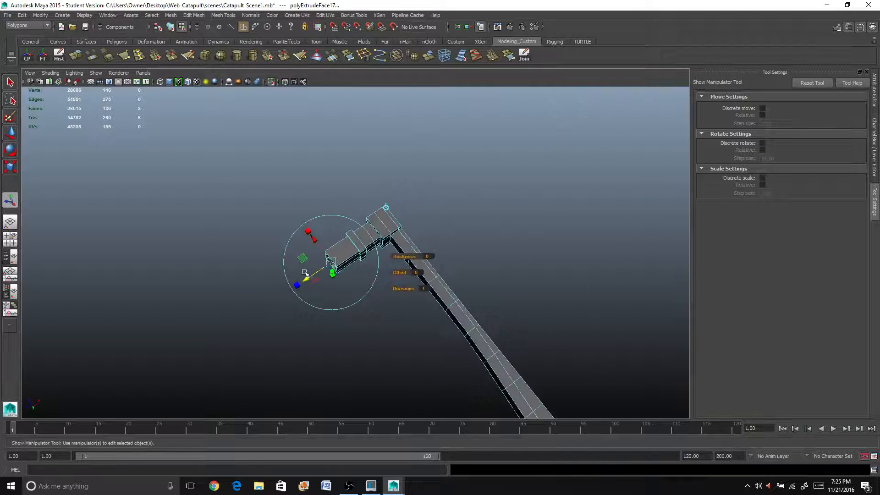
mouse_move(305, 273)
mouse_down()
mouse_move(312, 277)
mouse_move(308, 270)
mouse_up()
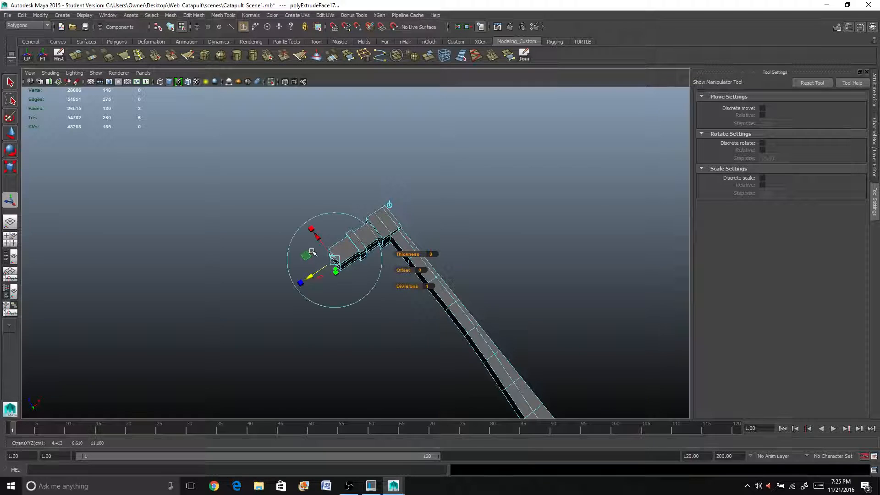
- Extrude the crossbar's outer end faces and scale the new faces larger in both height and width
key(ctrl+e)
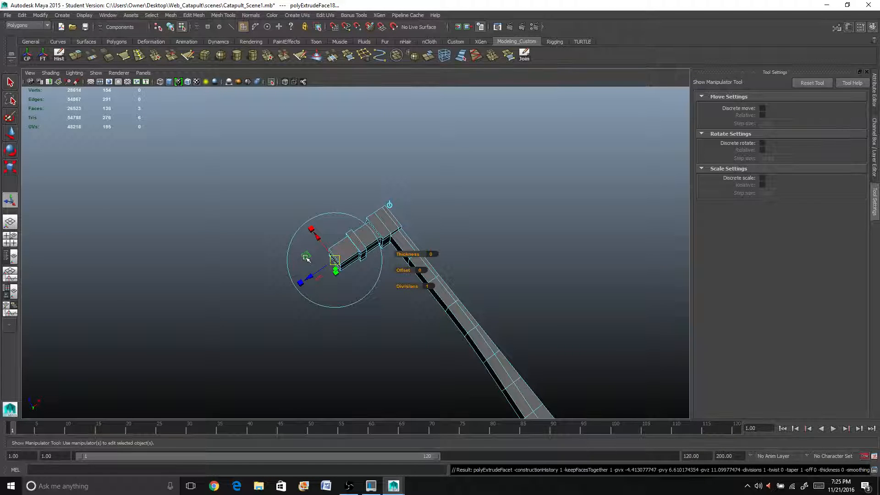
alt+drag(313, 234, 333, 191)
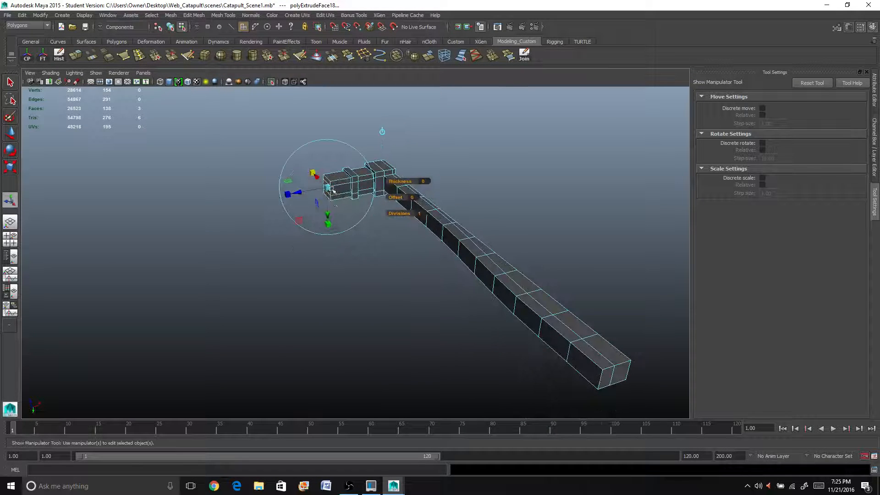
drag(327, 226, 330, 186)
drag(328, 236, 330, 213)
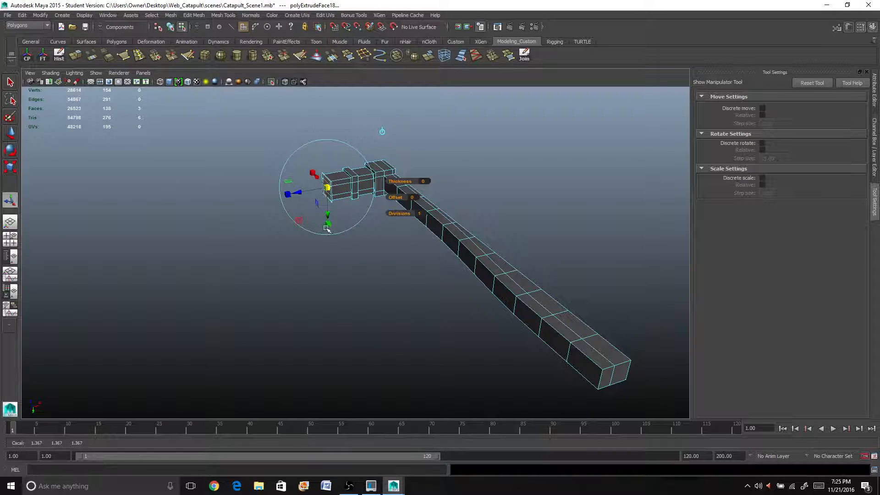
click(327, 226)
click(327, 225)
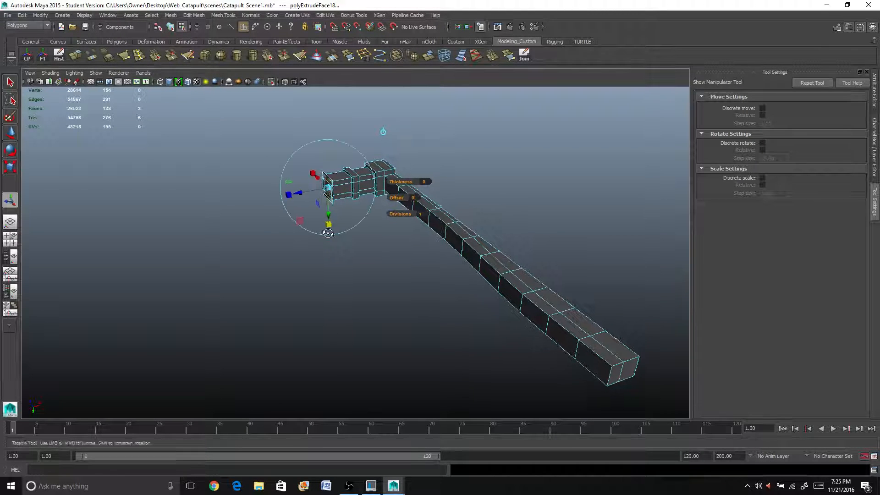
mouse_move(323, 239)
mouse_down()
mouse_move(363, 211)
mouse_move(303, 236)
mouse_move(289, 229)
mouse_move(327, 208)
mouse_move(328, 228)
mouse_up()
alt+drag(329, 228, 382, 236)
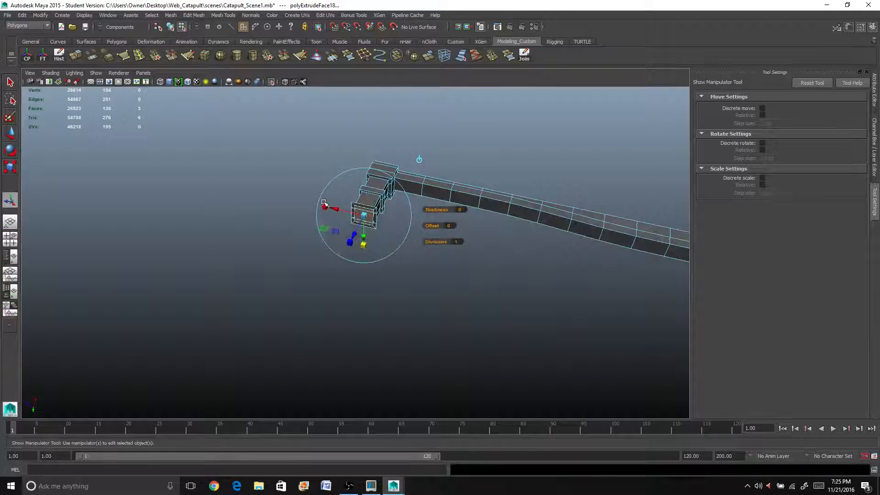
drag(324, 206, 324, 205)
- Extrude the enlarged end faces outward to form a corner block at the end of the crossbar
alt+drag(324, 205, 286, 248)
key(ctrl+e)
alt+drag(414, 246, 486, 234)
- Select the corner block's side faces facing away from the long arm and extrude them slightly outward
click(419, 184)
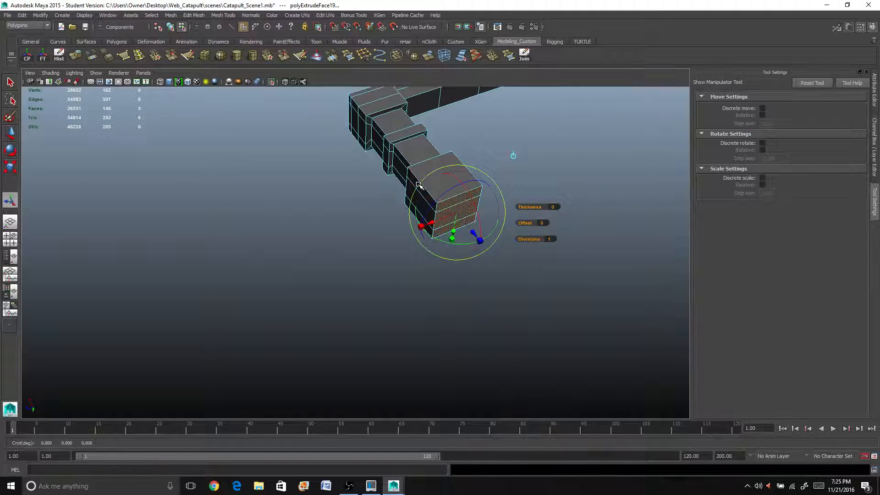
click(417, 197)
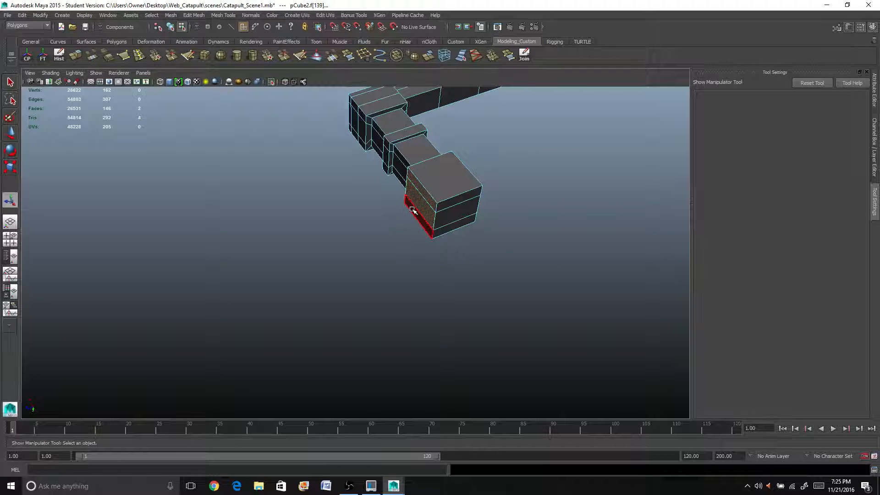
alt+drag(437, 201, 277, 180)
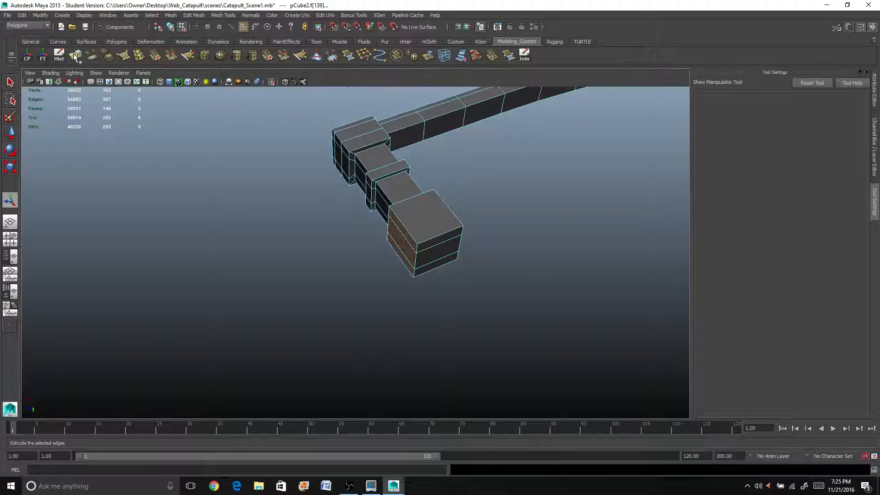
key(ctrl+e)
drag(373, 253, 420, 222)
- Extrude the corner block's selected side faces as a scaled-down inset, and extrude them outward into a narrower fork prong segment
key(ctrl+e)
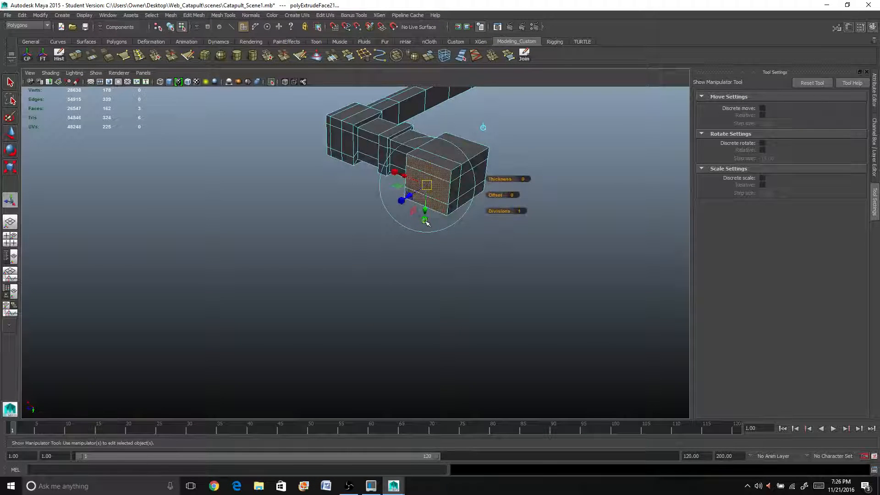
click(425, 221)
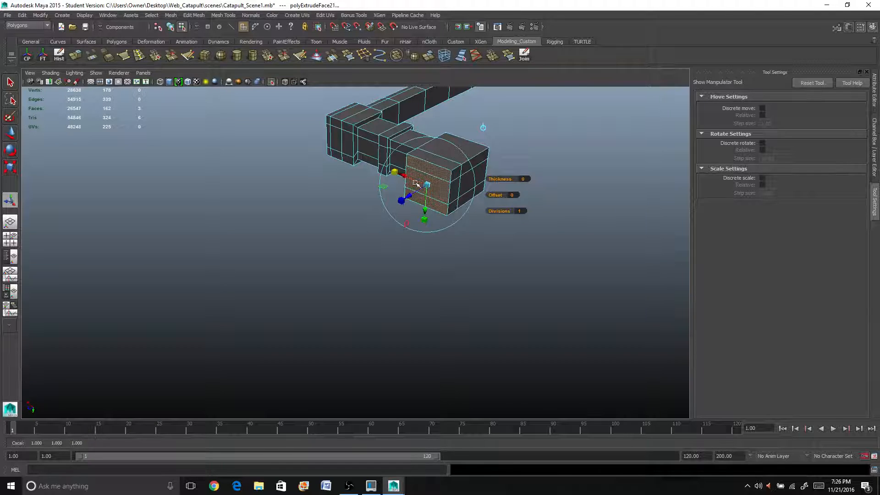
drag(415, 184, 420, 190)
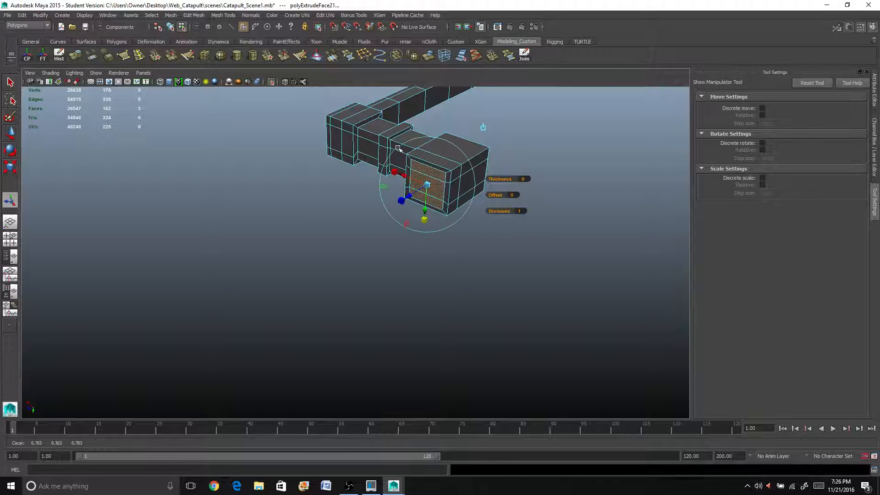
click(424, 221)
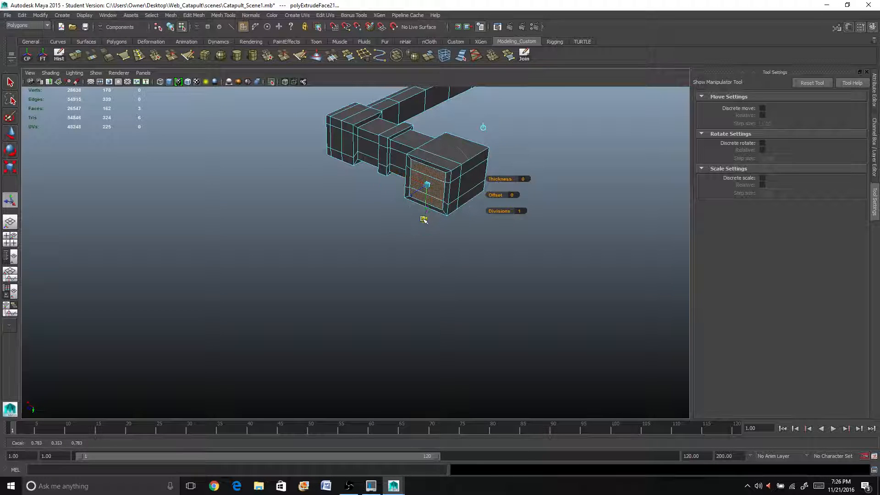
drag(423, 212, 423, 205)
drag(395, 176, 443, 245)
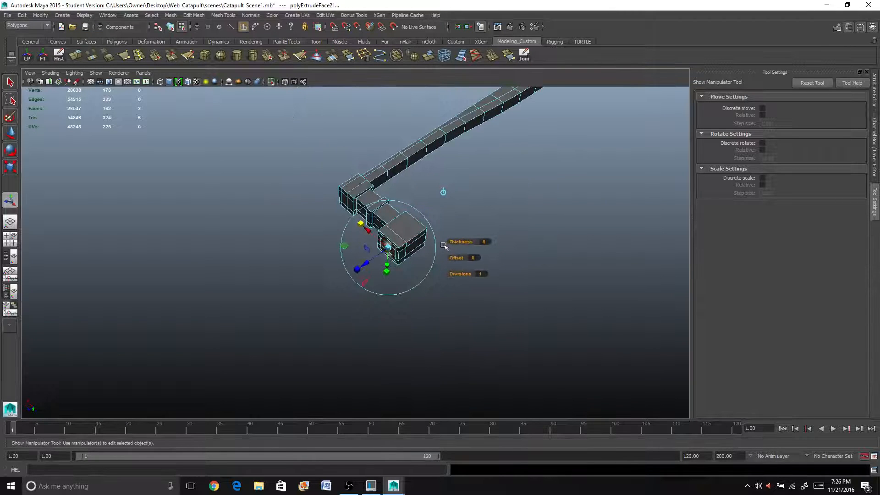
key(ctrl+e)
drag(371, 261, 393, 218)
- Extrude the prong segment's end faces, scale them larger and extrude them outward to form a thin collar
key(ctrl+e)
drag(380, 262, 380, 276)
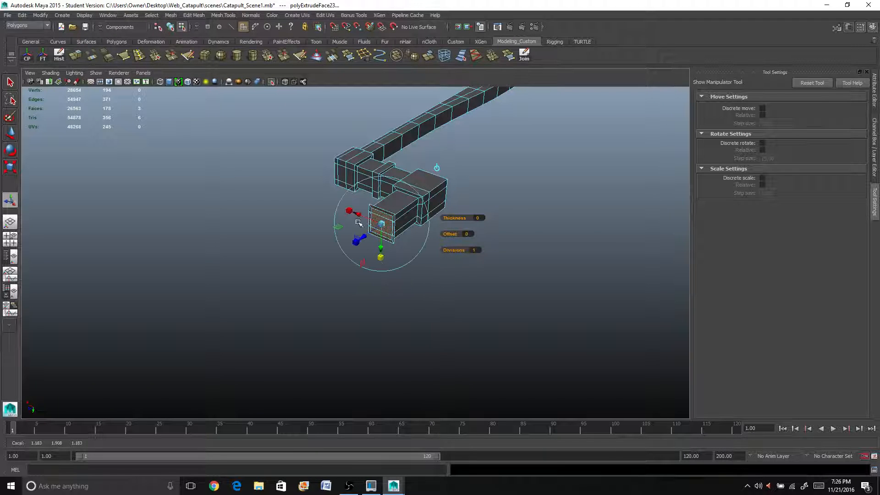
drag(349, 211, 346, 205)
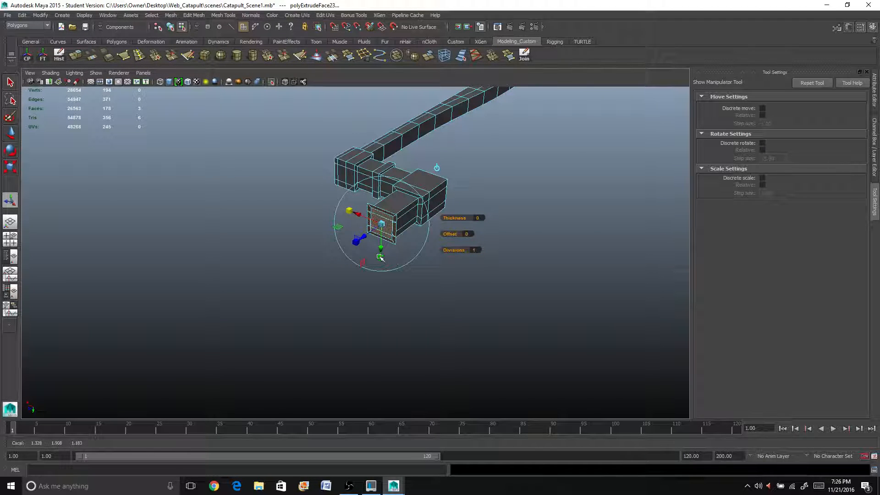
drag(379, 258, 323, 221)
key(ctrl+e)
- Extrude the collar's end faces inset and outward to form the prong's narrower outer segment
key(ctrl+e)
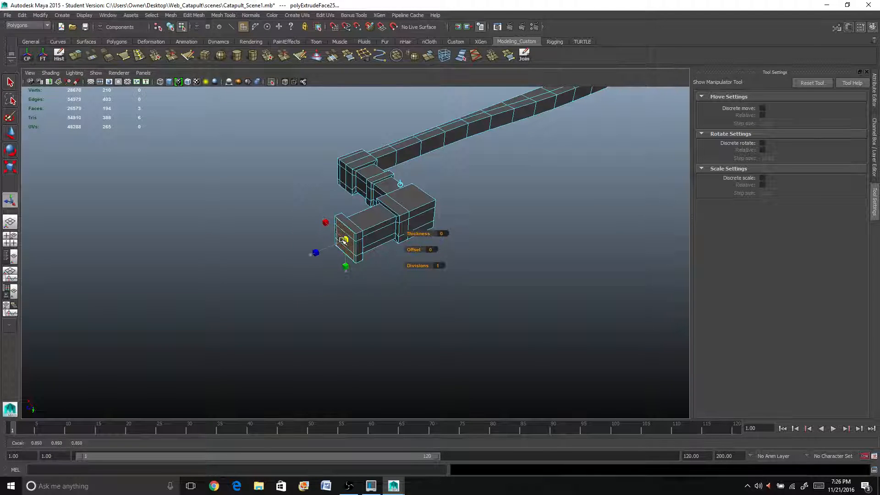
mouse_move(347, 272)
mouse_down()
mouse_move(348, 253)
mouse_move(348, 260)
mouse_move(408, 249)
mouse_move(360, 261)
mouse_up()
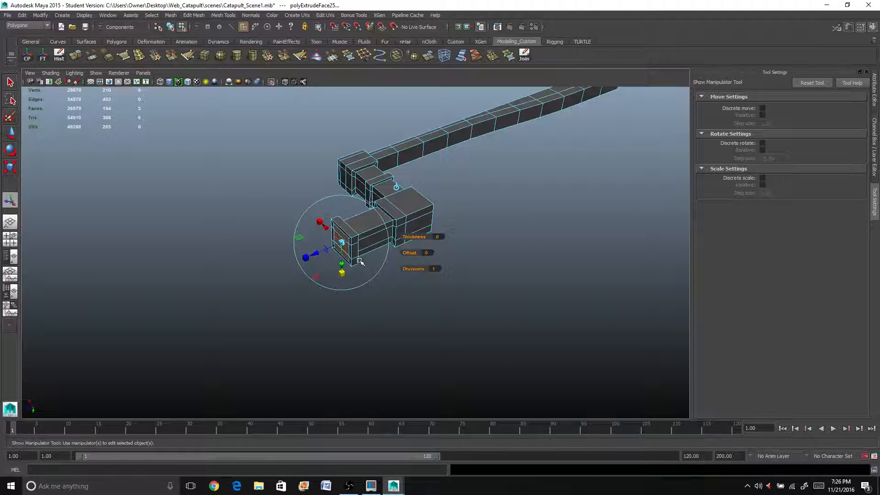
key(ctrl+e)
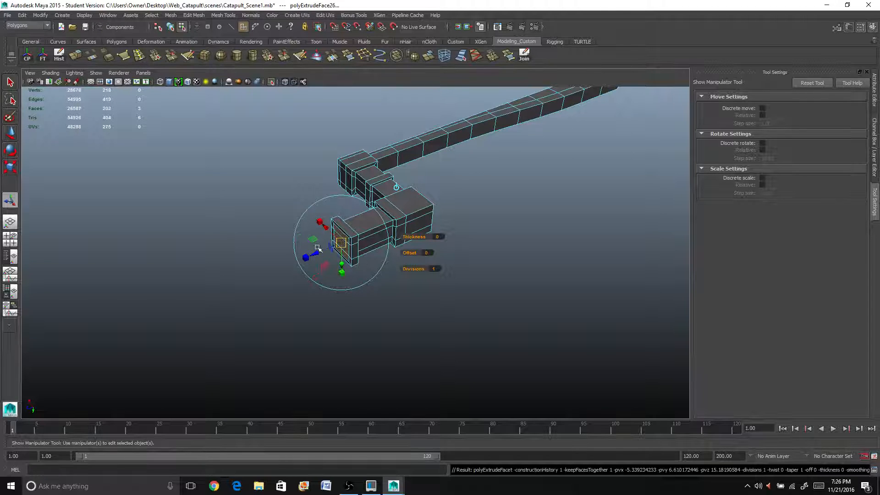
drag(318, 248, 248, 282)
- Extrude the prong's end faces outward once more, scale them taller to flare the tip, and return to object mode
key(ctrl+e)
alt+drag(258, 323, 257, 269)
drag(257, 237, 276, 287)
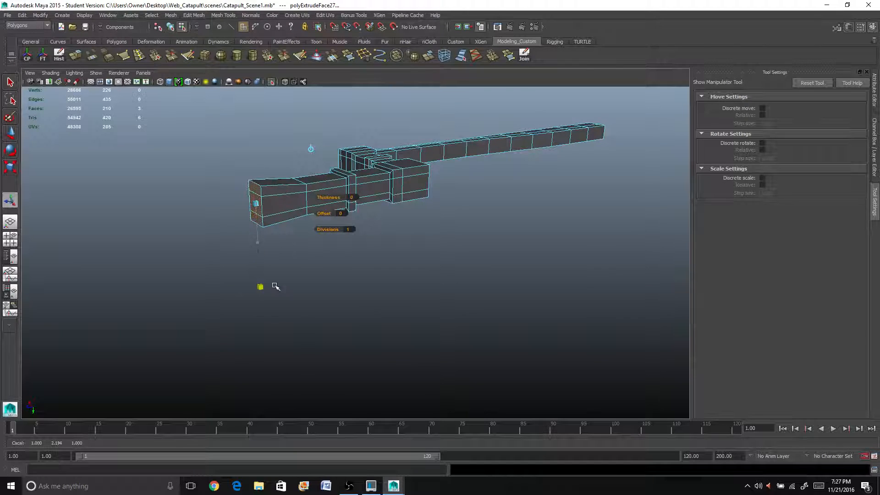
alt+drag(428, 212, 380, 238)
mouse_move(365, 186)
right_down()
mouse_move(381, 178)
mouse_move(378, 190)
right_up()
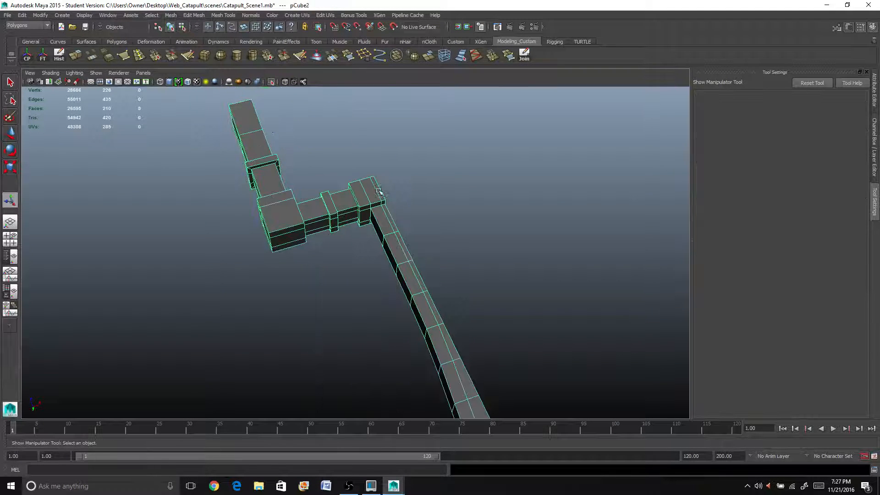
- Mirror the arm half in the +X direction, merged with the original and with merged vertices
alt+drag(378, 190, 422, 228)
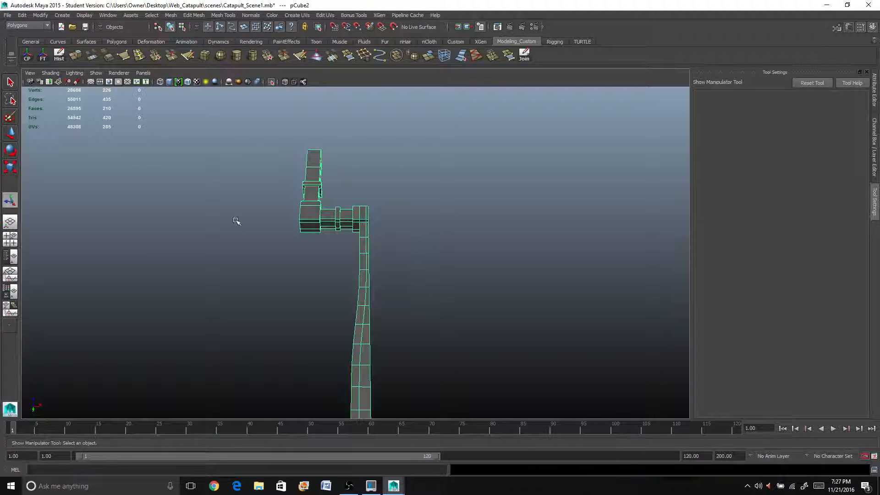
click(198, 15)
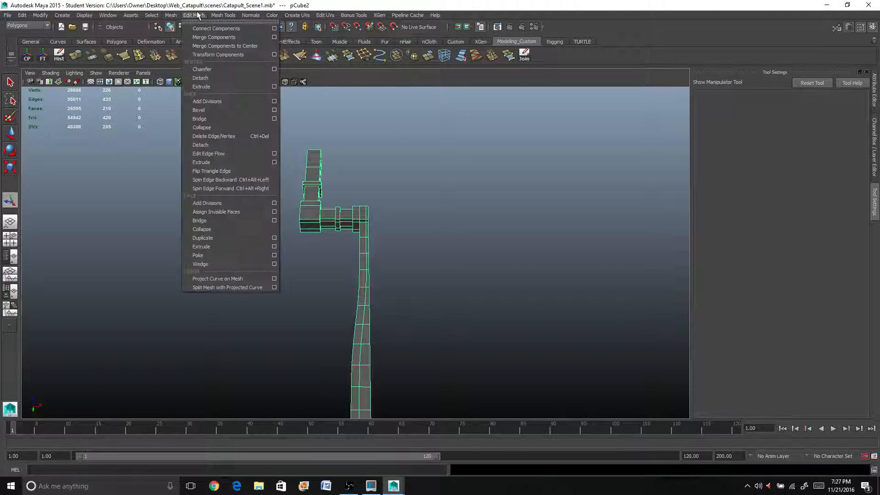
mouse_move(225, 15)
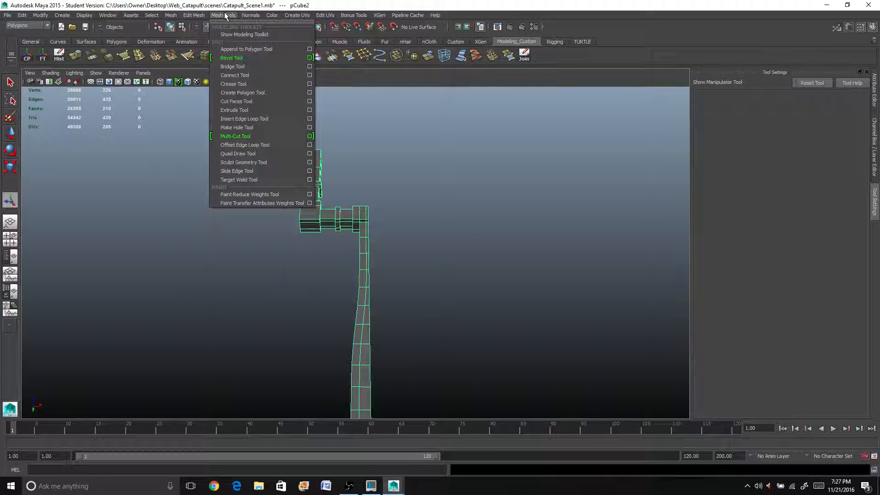
mouse_move(166, 16)
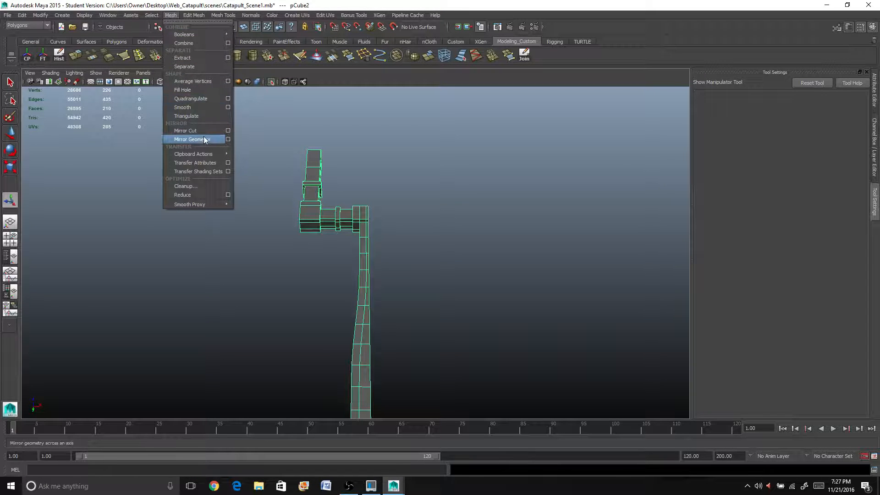
click(227, 139)
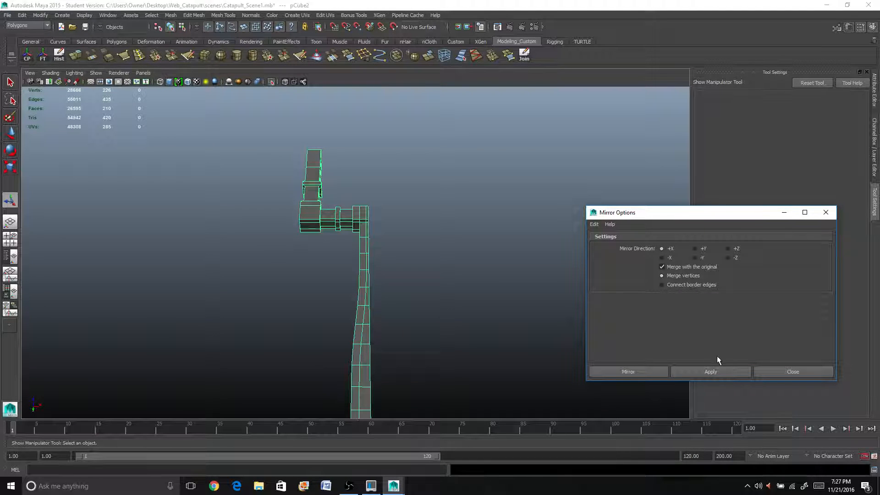
click(714, 373)
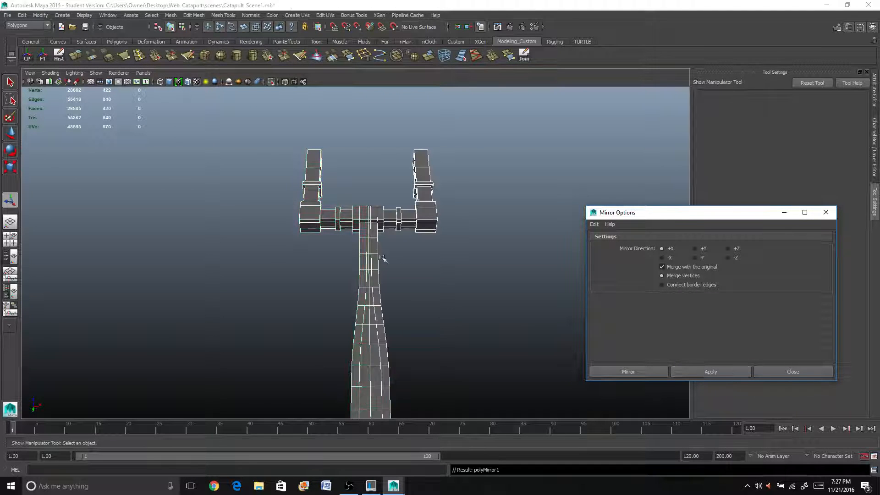
click(828, 213)
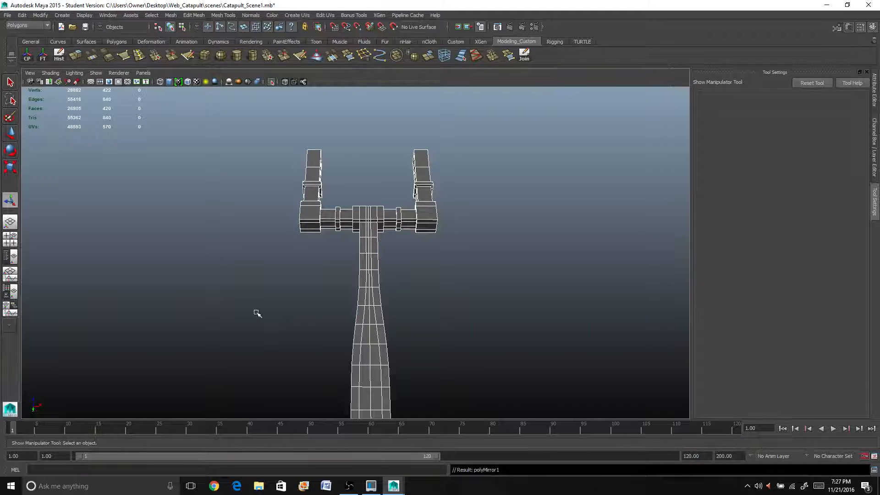
- Display the mirror operation's attributes in the arm's construction history
click(875, 146)
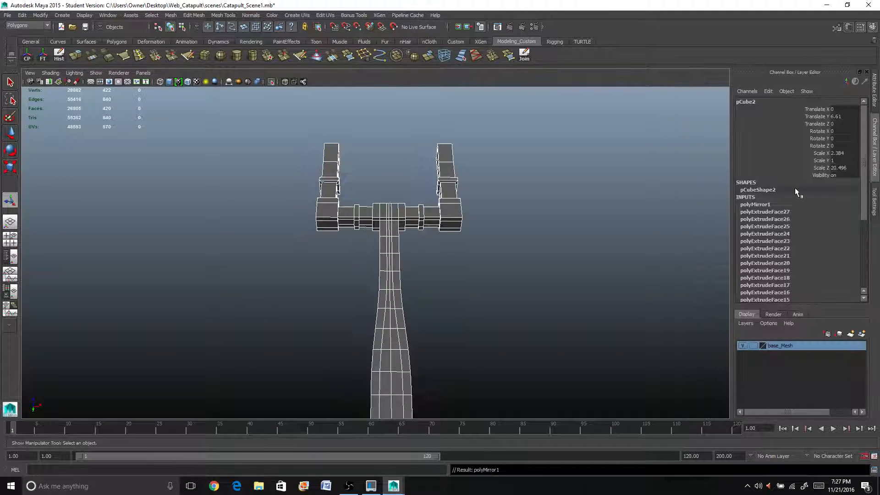
click(767, 204)
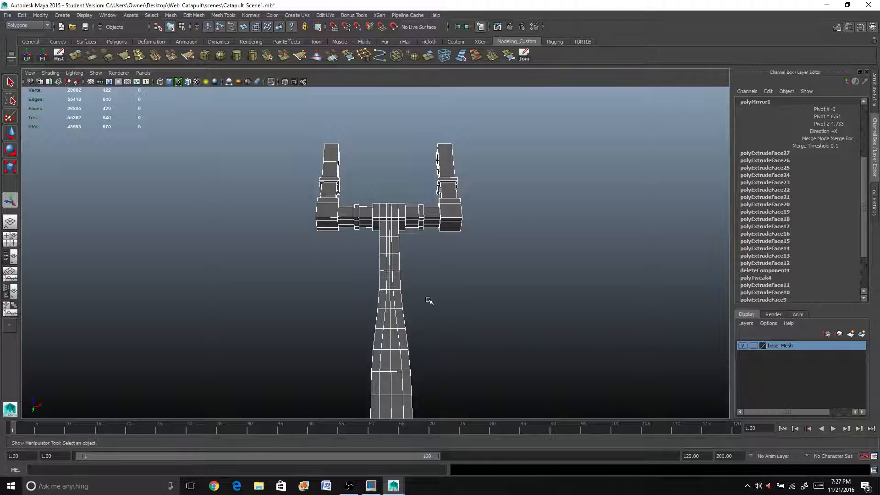
- Select the whole throwing arm, turn off isolation to show the catapult base, and raise the arm above the base
scroll(369, 299, down, 5)
right_drag(378, 277, 401, 270)
click(377, 287)
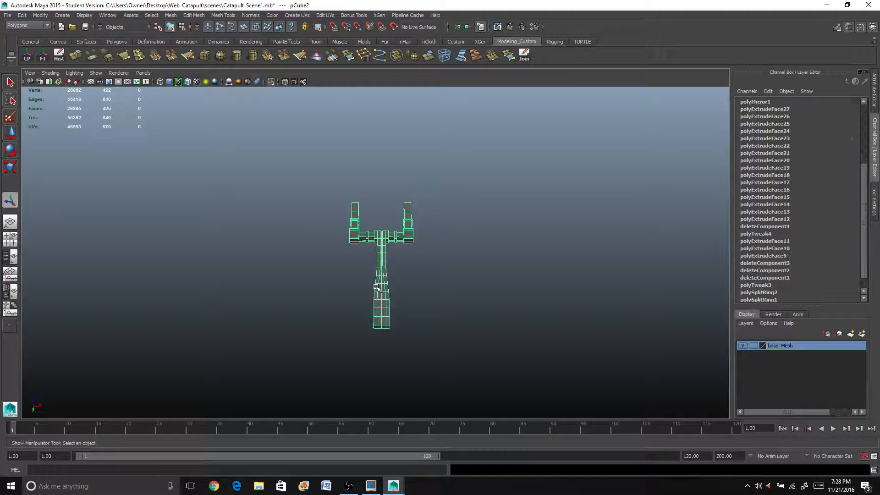
click(271, 82)
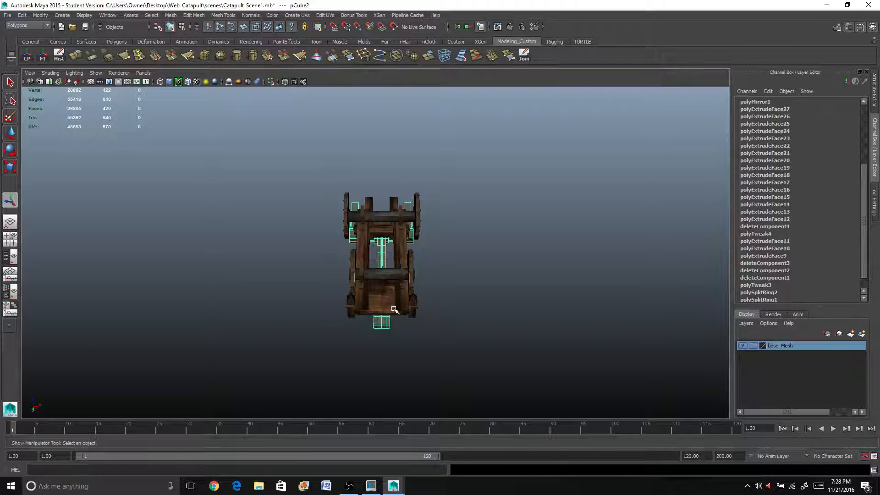
key(w)
alt+drag(393, 306, 319, 136)
scroll(346, 174, up, 6)
mouse_move(337, 181)
alt+mouse_down()
mouse_move(340, 213)
mouse_move(397, 173)
mouse_move(305, 246)
mouse_move(338, 196)
alt+mouse_up()
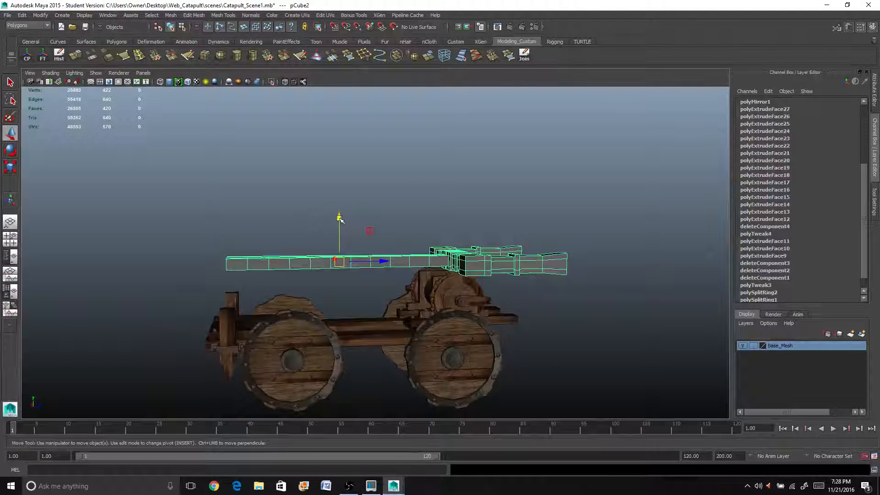
alt+drag(390, 252, 463, 327)
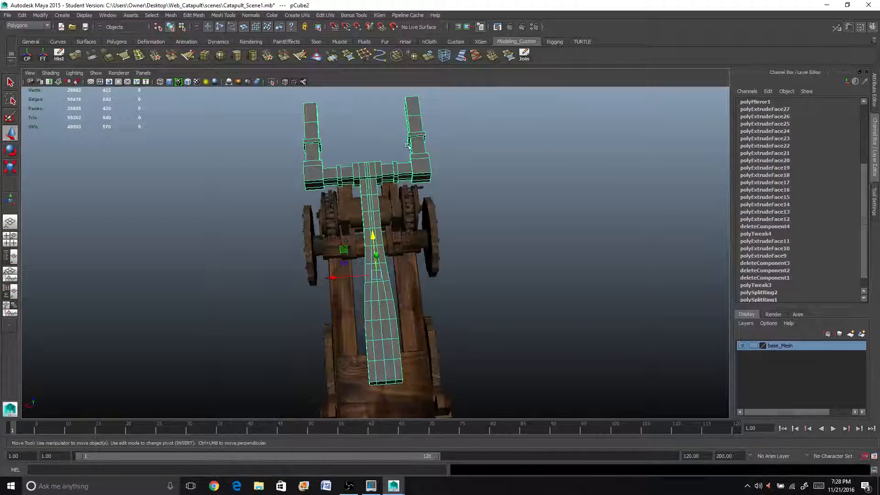
- Select the outer-end vertices of both fork prongs, move them along the prongs' length, and return to object mode
alt+drag(427, 176, 376, 240)
alt+middle_drag(376, 241, 372, 275)
right_drag(311, 206, 304, 184)
drag(269, 142, 472, 210)
drag(365, 146, 368, 132)
alt+drag(344, 273, 407, 316)
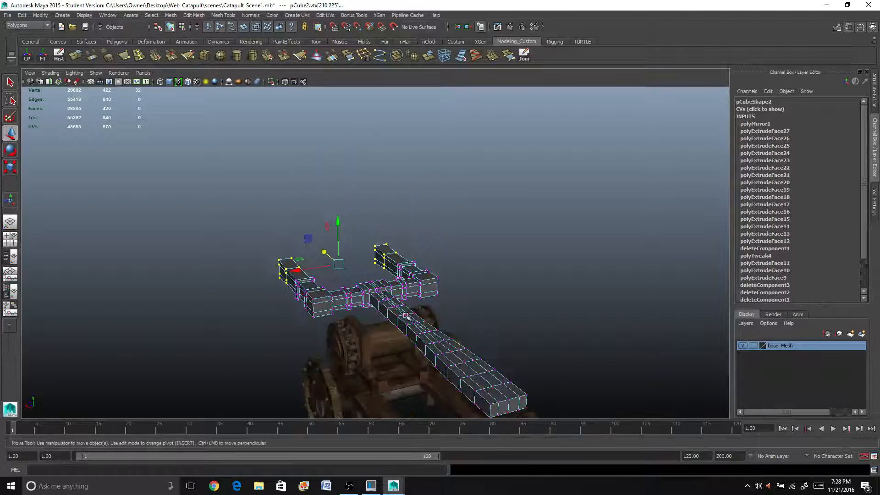
scroll(335, 341, up, 3)
alt+drag(335, 341, 383, 309)
right_drag(383, 309, 422, 266)
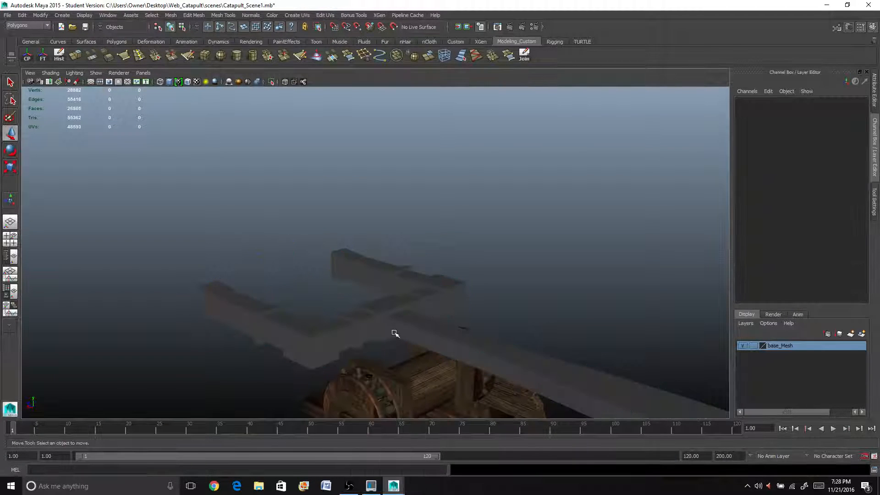
- Assign the existing UVMAP_lambert material to the throwing arm through the Hypershade layout and return to a full perspective view
scroll(390, 337, down, 2)
scroll(391, 337, down, 2)
alt+drag(399, 334, 356, 290)
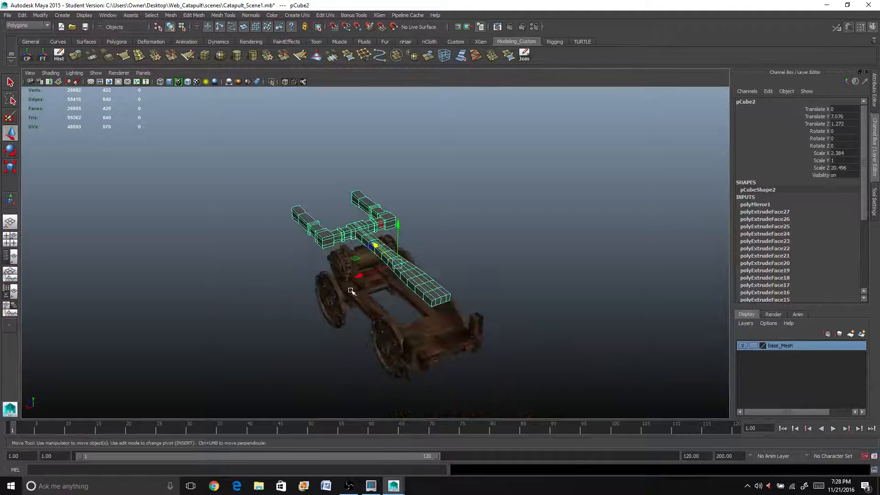
scroll(355, 290, up, 2)
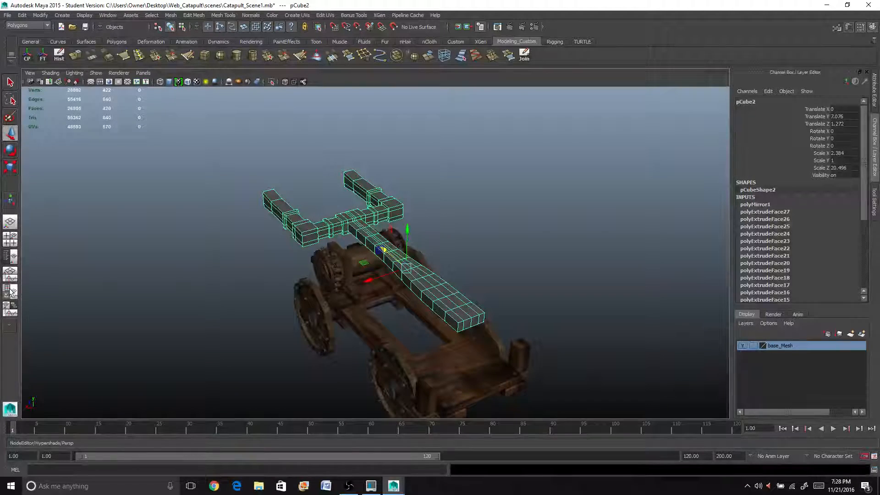
click(10, 292)
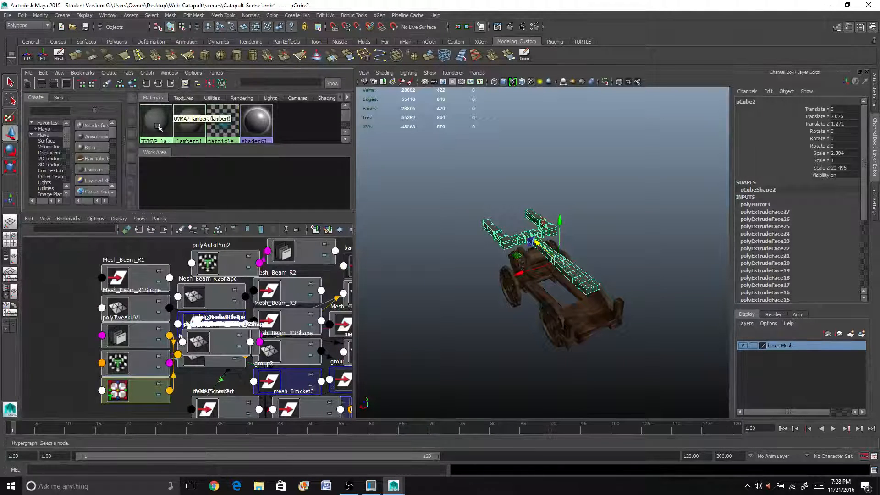
right_drag(157, 127, 158, 104)
scroll(587, 281, up, 3)
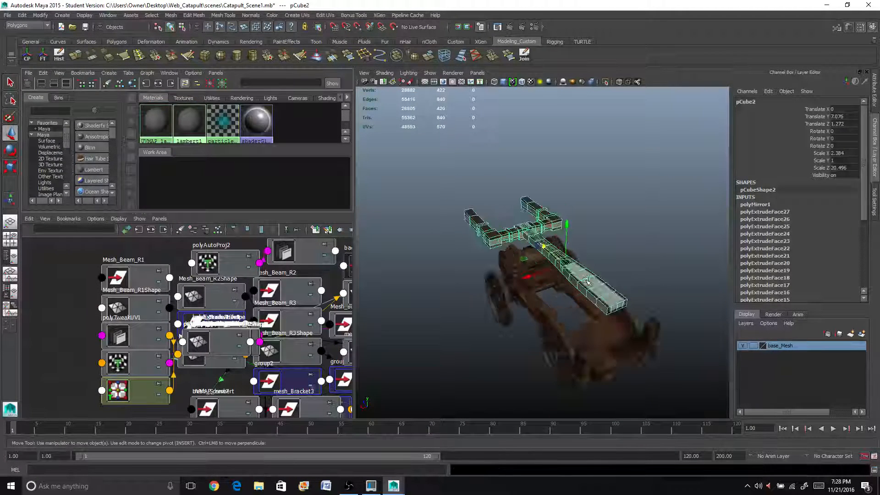
scroll(587, 281, up, 2)
key(space)
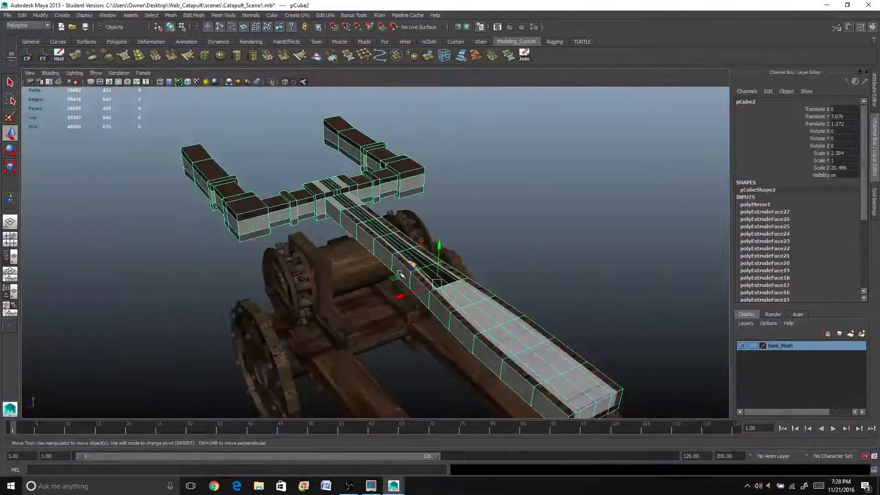
key(space)
key(space)
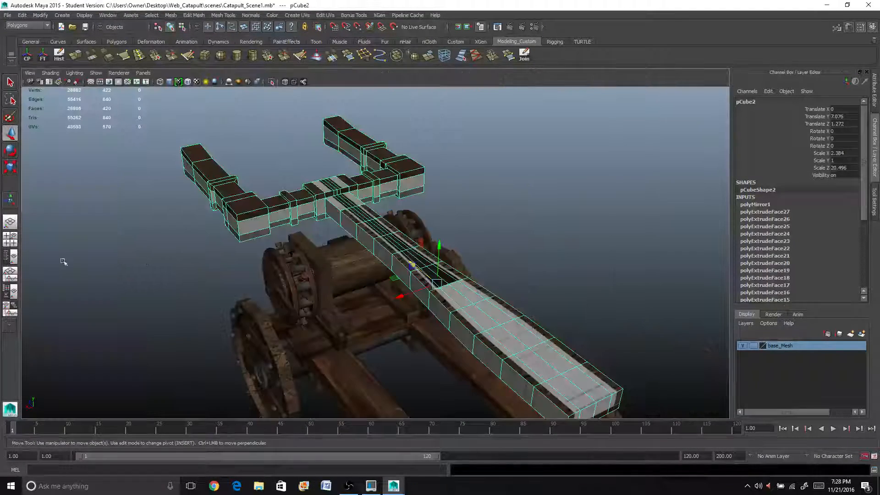
- Set up a split layout with the UV Texture Editor below the perspective view
click(10, 274)
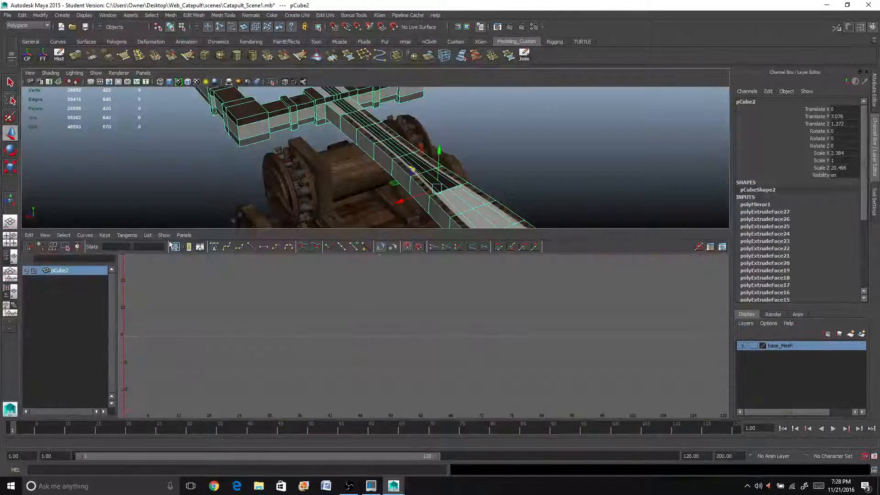
click(184, 235)
mouse_move(211, 279)
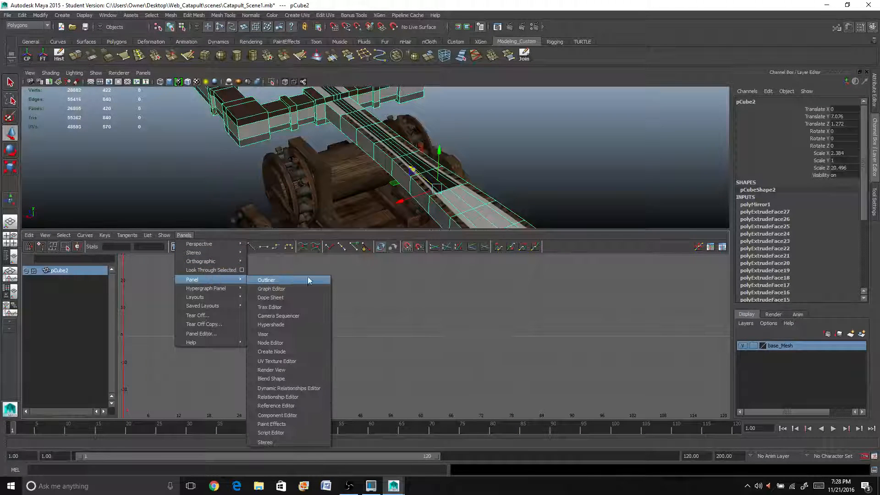
click(314, 360)
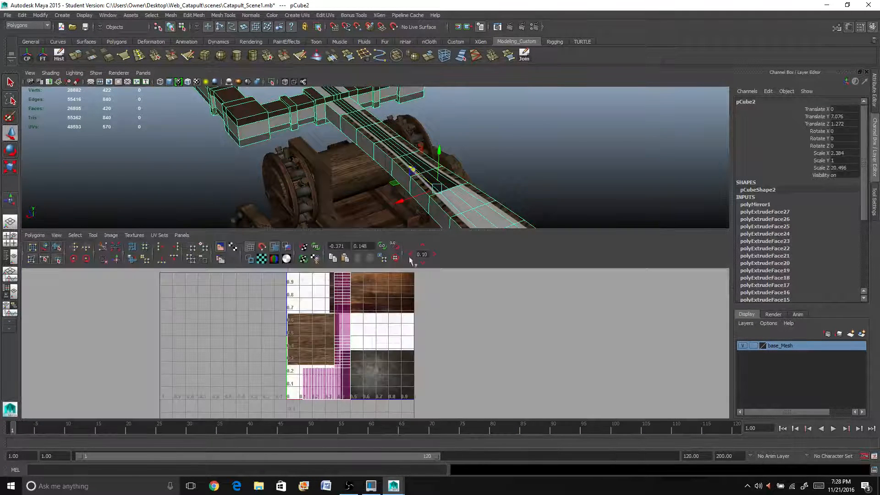
- Apply Automatic Mapping to the throwing arm and shrink the projection to a Z scale of about 6.283
right_drag(366, 135, 384, 125)
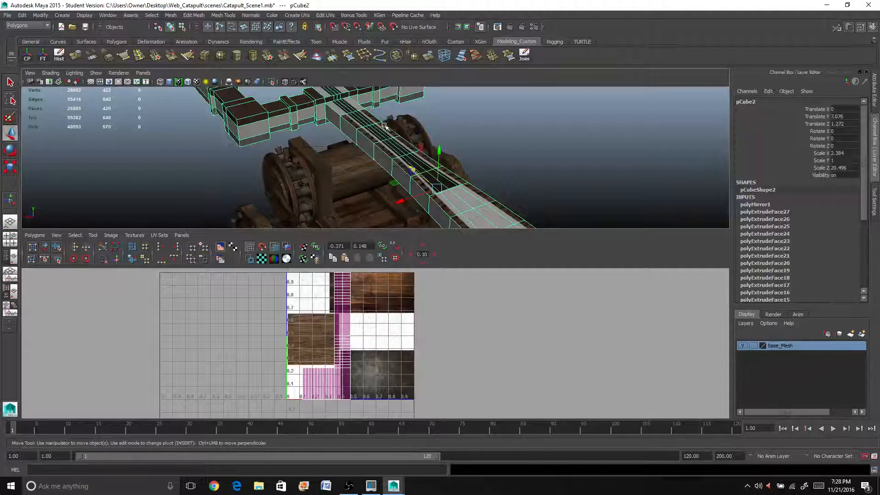
key(f)
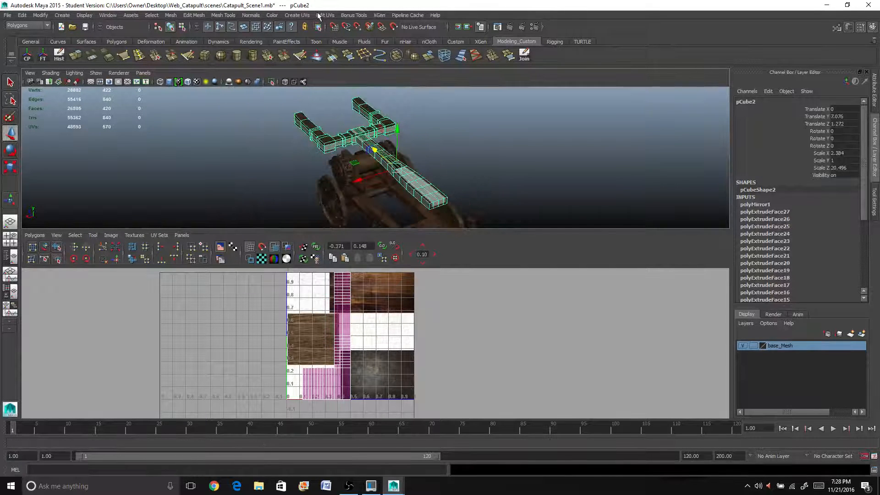
click(301, 16)
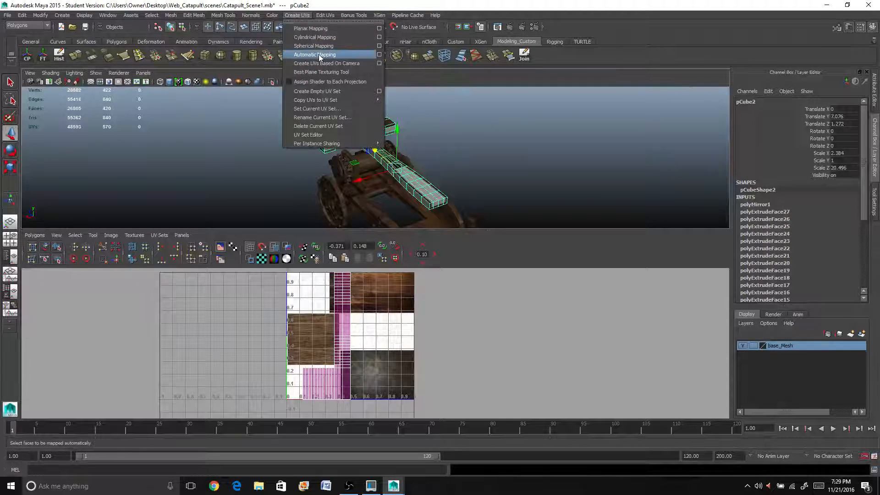
click(318, 54)
mouse_move(385, 197)
alt+mouse_down()
mouse_move(408, 192)
mouse_move(354, 178)
mouse_move(370, 194)
alt+mouse_up()
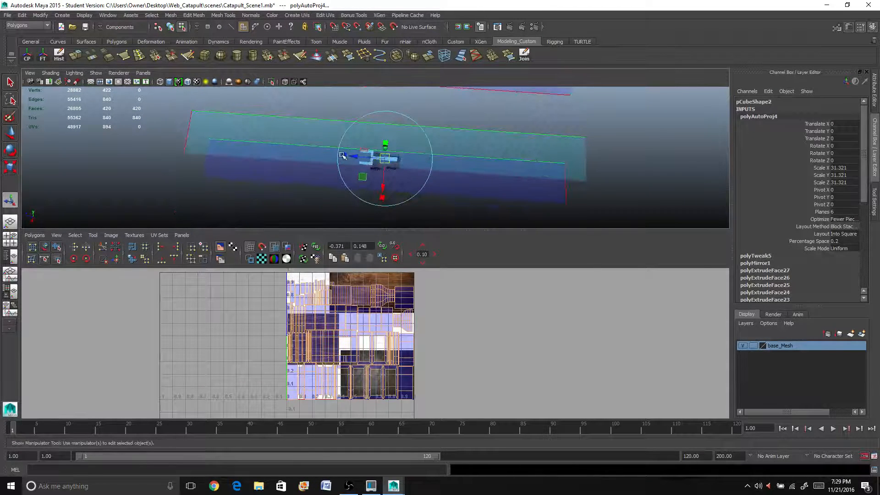
drag(343, 156, 364, 160)
alt+drag(365, 160, 472, 137)
scroll(408, 336, up, 2)
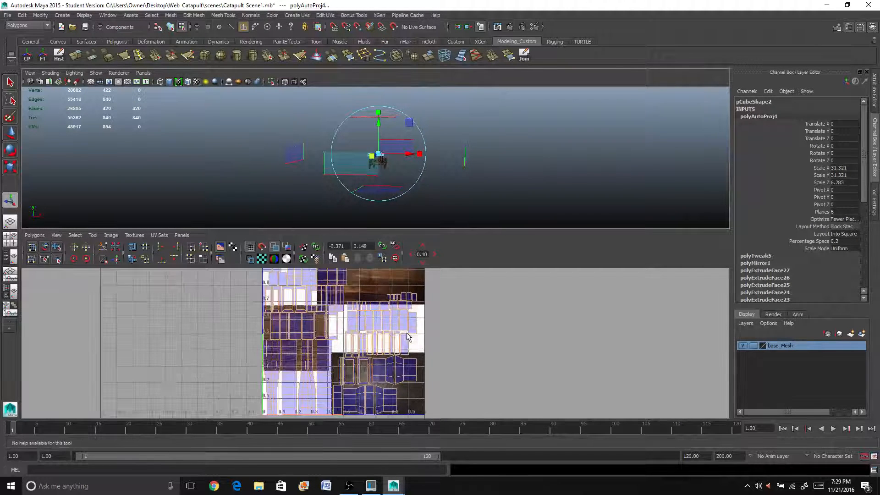
- Select all of the arm's UVs and move them off the texture image into the empty space beside it
right_click(380, 345)
scroll(377, 345, down, 3)
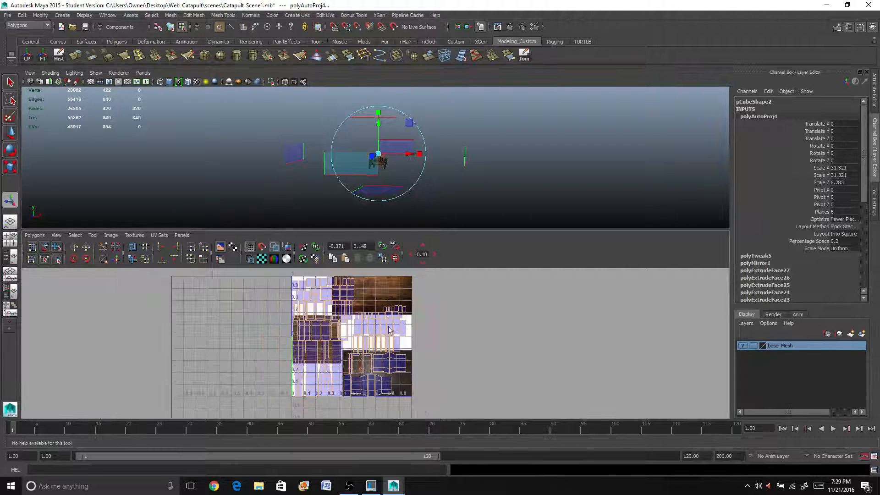
ctrl+right_drag(425, 383, 414, 360)
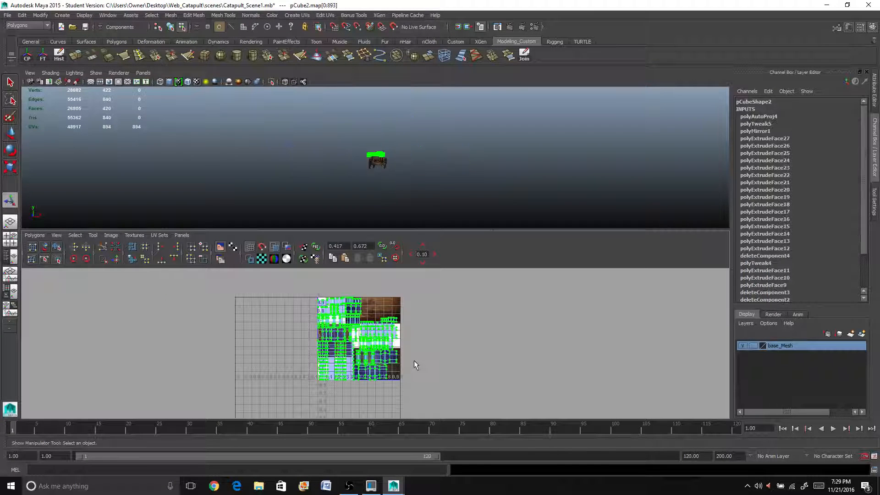
key(w)
drag(387, 339, 288, 337)
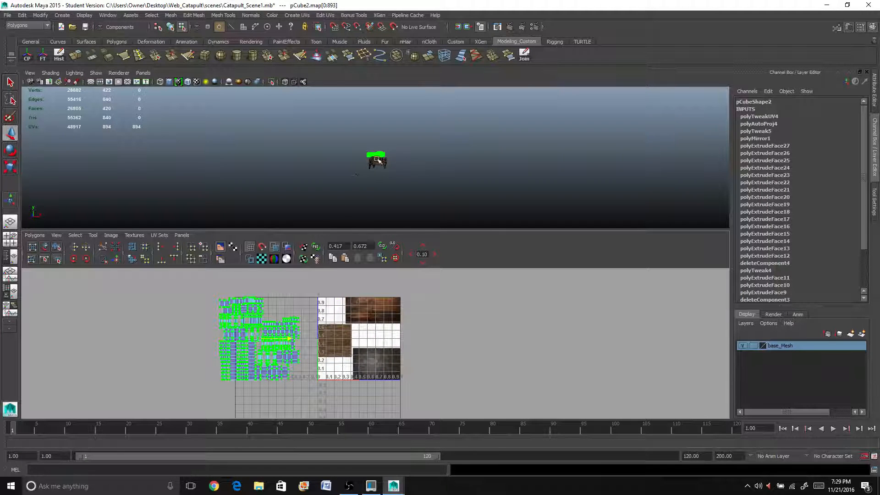
- Select the UV shell of the long beam's top face and move it clear of the other shells
scroll(380, 162, up, 8)
alt+drag(396, 156, 367, 185)
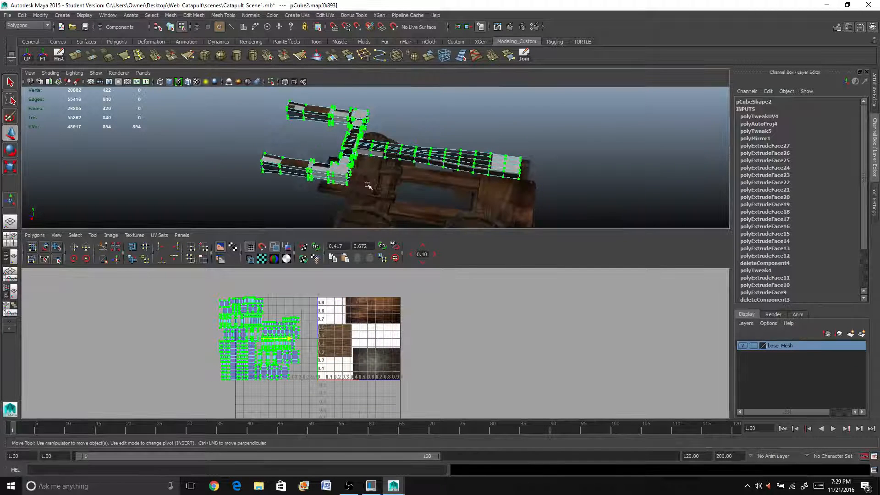
scroll(367, 184, up, 5)
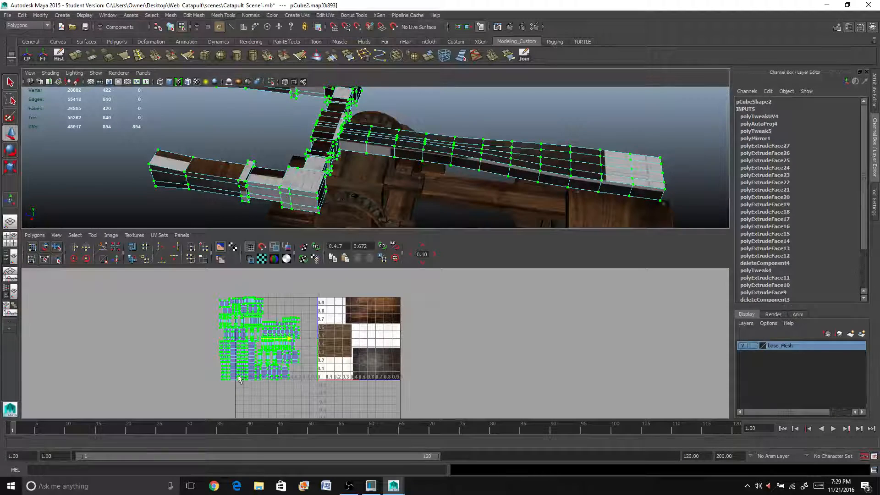
right_drag(234, 371, 216, 361)
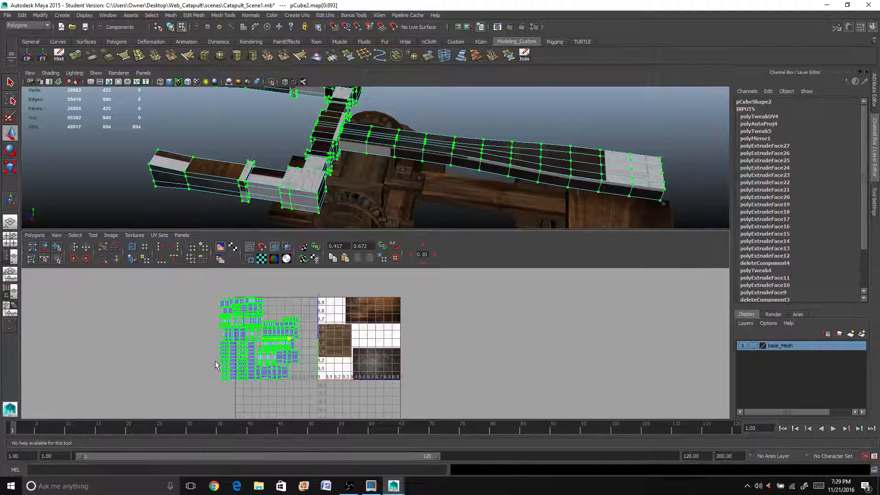
click(229, 365)
key(w)
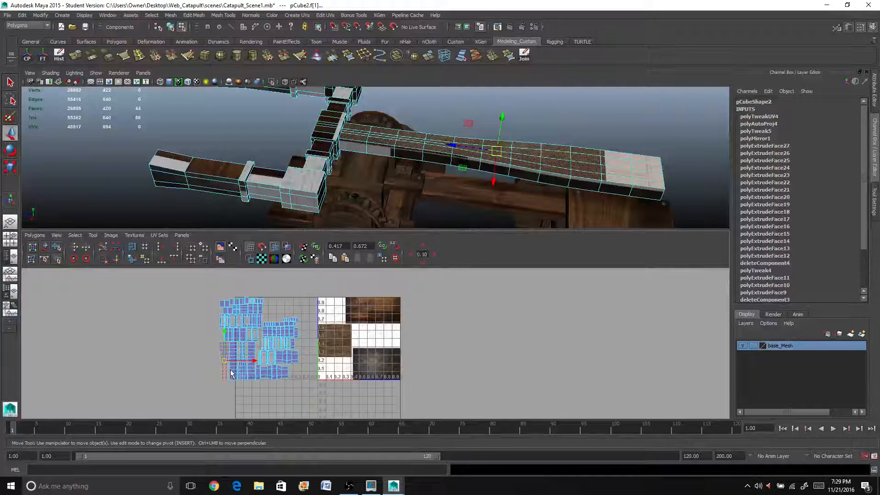
drag(231, 370, 217, 375)
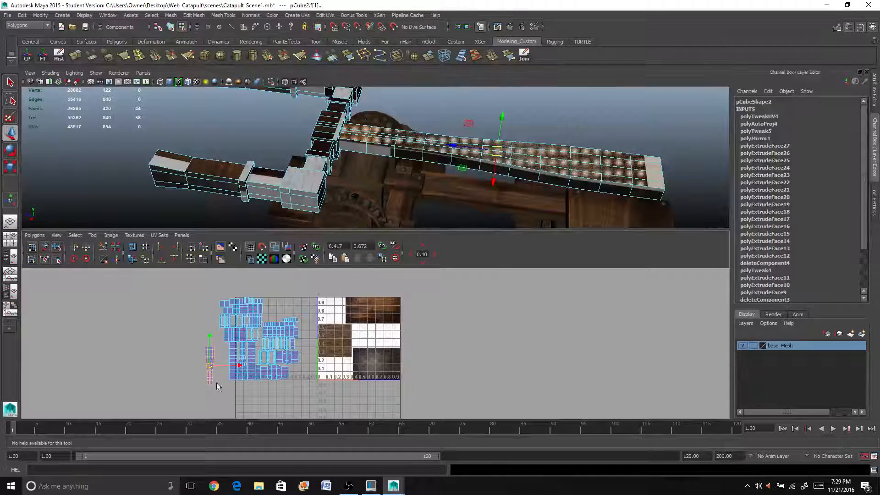
- Place the beam's top-face UV shell over the dark wood area of the texture, rotated horizontally and enlarged to span it
click(348, 312)
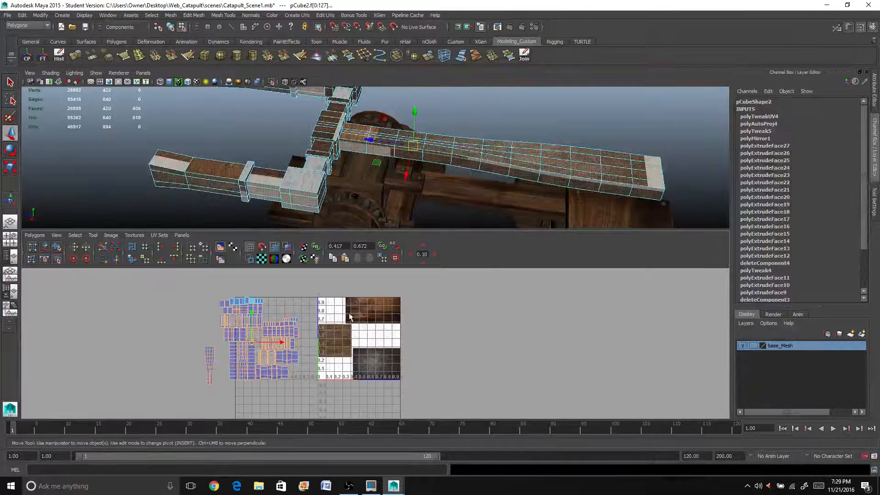
click(259, 345)
drag(209, 365, 403, 329)
key(e)
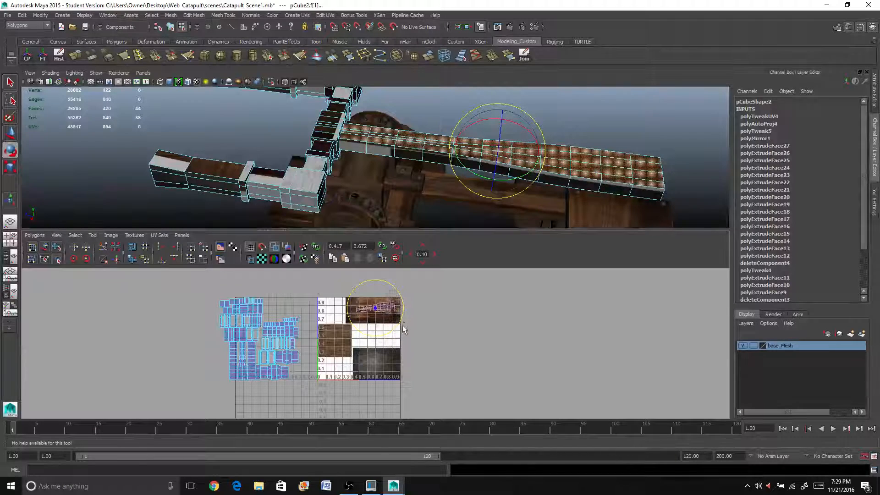
key(r)
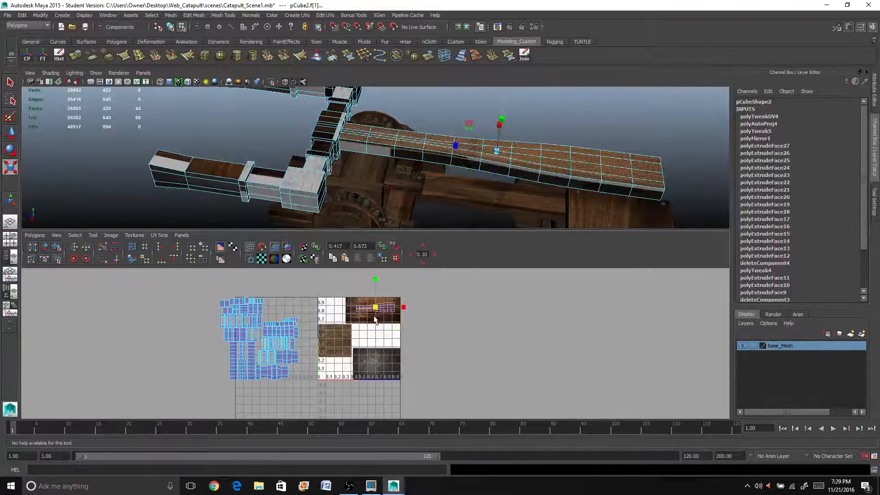
drag(374, 310, 379, 310)
key(w)
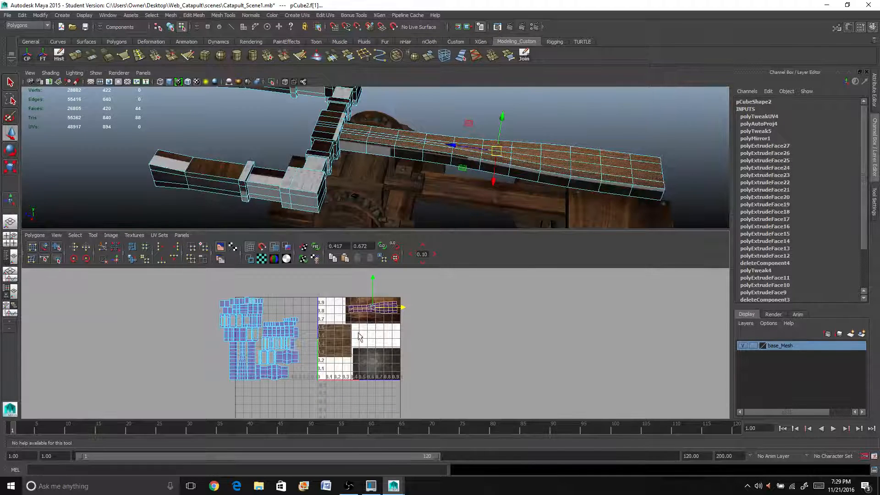
- Move the beam's underside UV shell onto the same dark wood area, turn it horizontally and scale it to fit
click(244, 374)
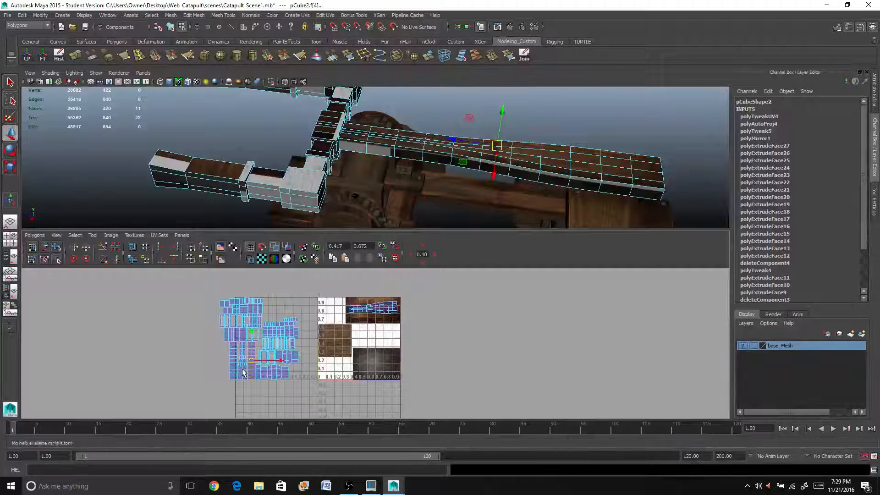
click(246, 366)
drag(246, 366, 371, 316)
key(e)
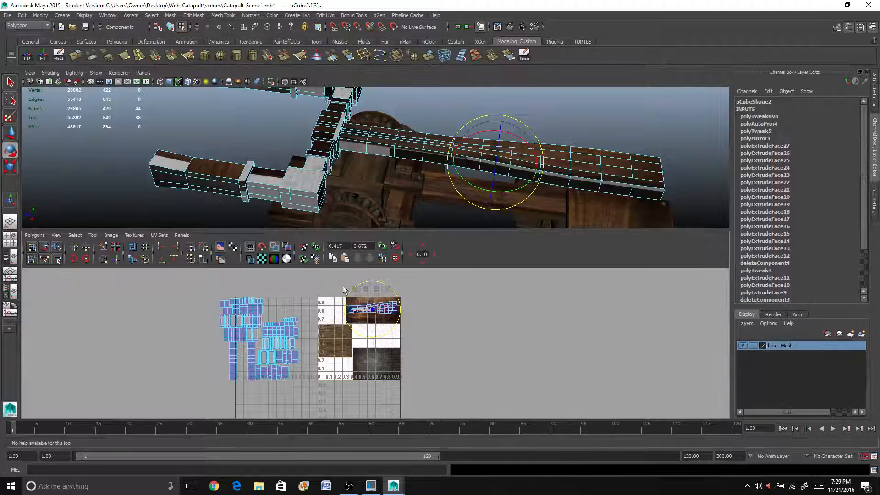
key(r)
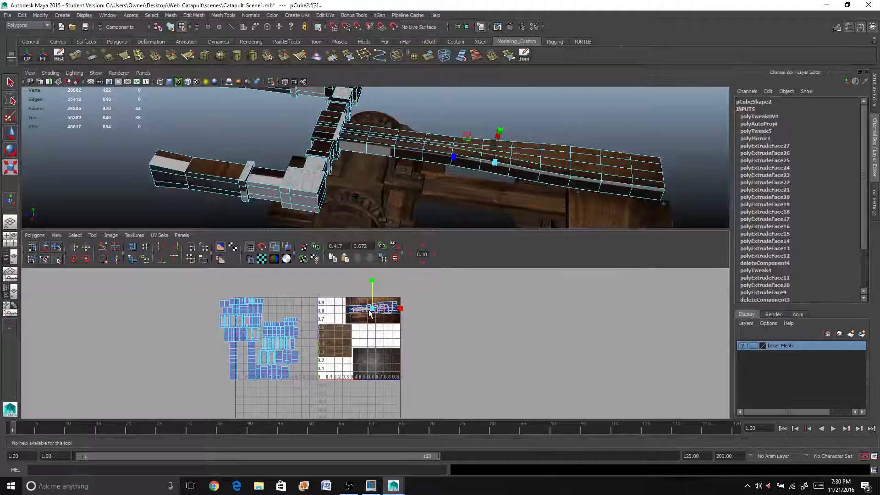
key(ctrl+z)
drag(371, 312, 378, 306)
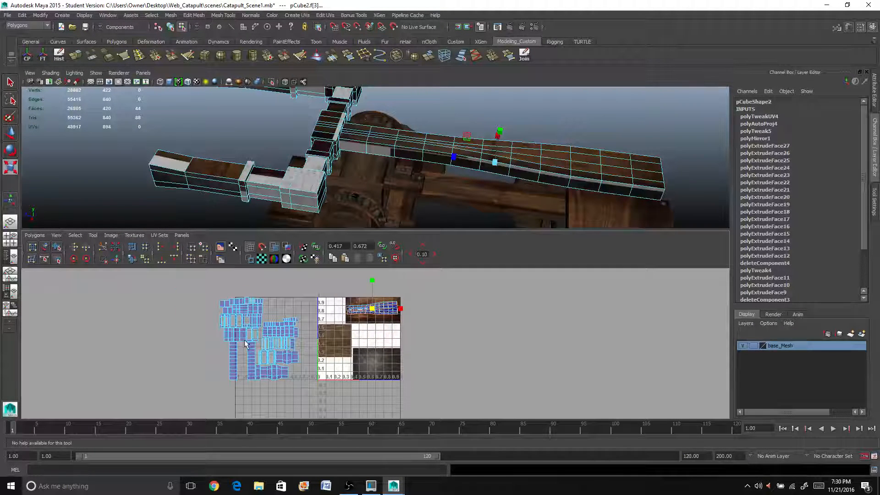
- Move the small six-face UV shell of the fork prong's side onto the dark wood area
scroll(259, 342, up, 2)
click(242, 388)
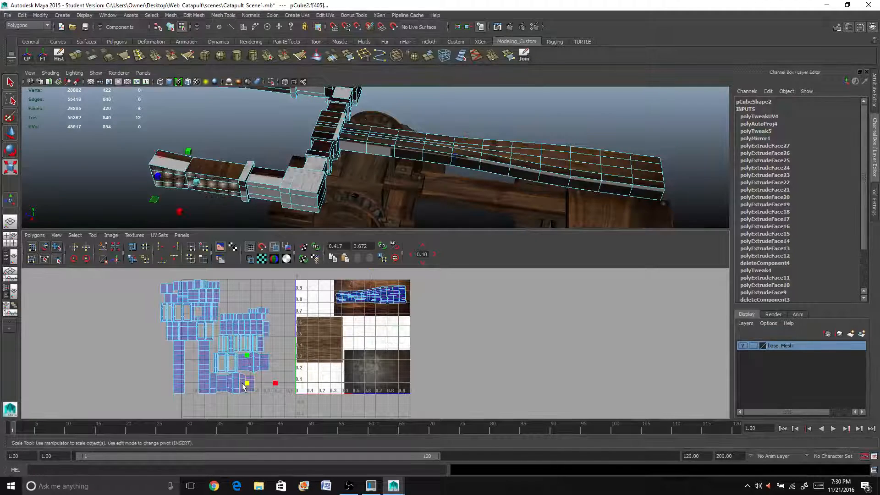
key(w)
drag(243, 387, 346, 323)
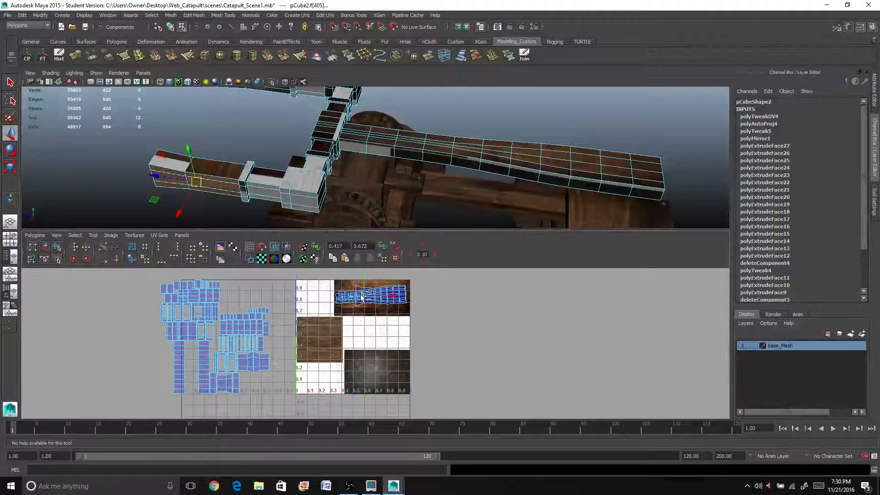
- Move the beam's side-face UV strip onto the dark wood area and rotate it horizontally
click(176, 382)
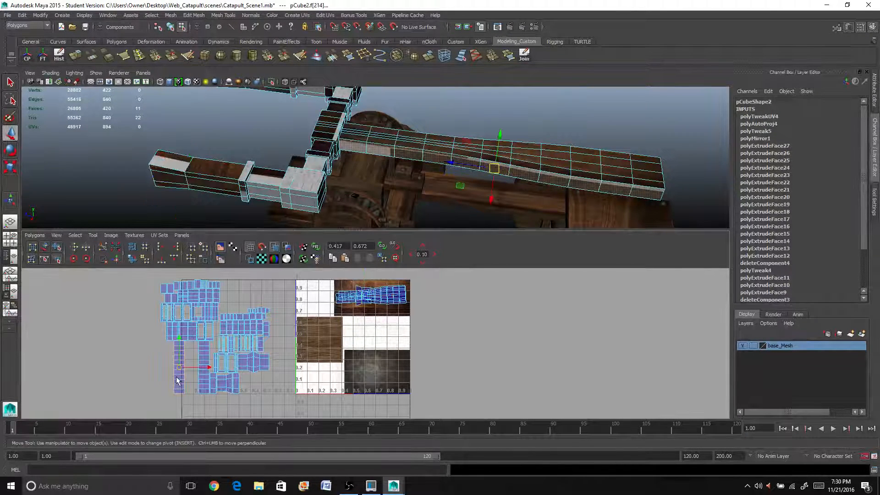
drag(181, 374, 349, 279)
key(e)
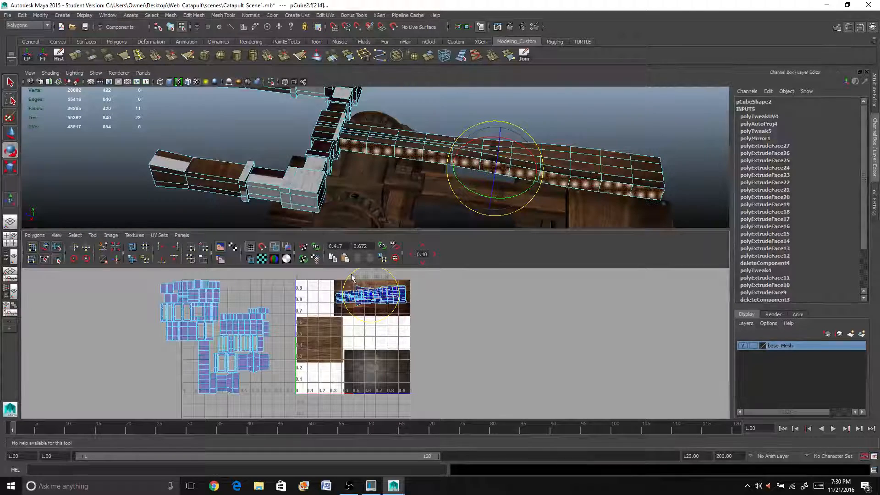
- Move the beam's remaining long side-face UV strip onto the dark wood area of the texture and rotate it horizontally
click(202, 366)
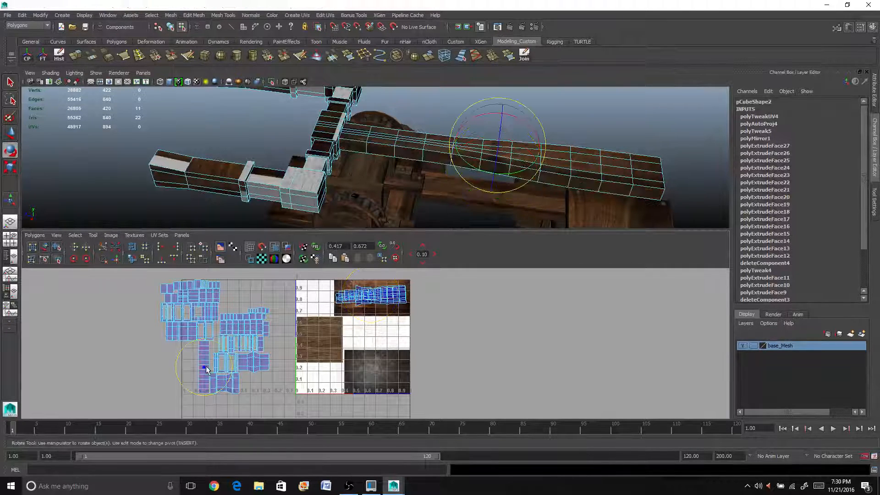
key(w)
drag(205, 370, 271, 352)
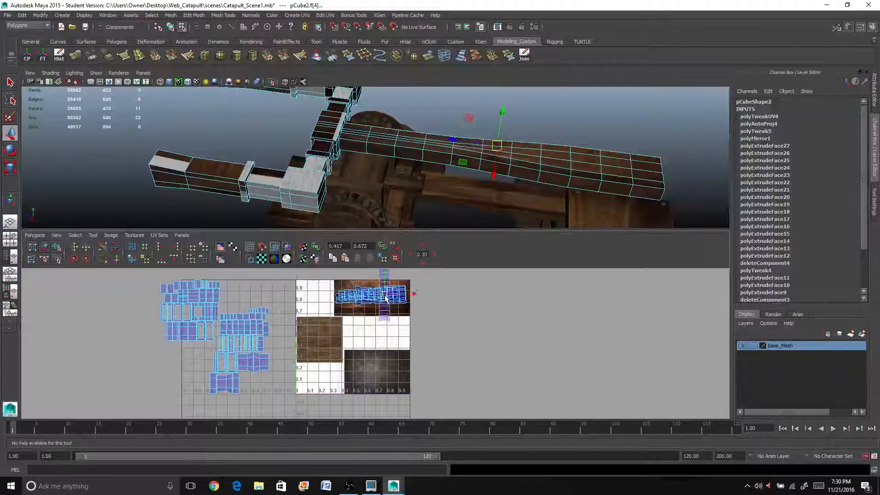
key(e)
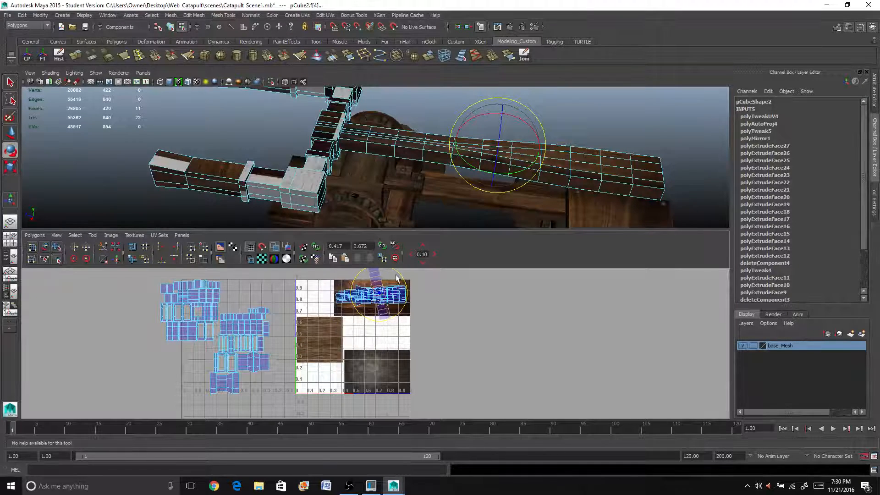
drag(396, 277, 370, 282)
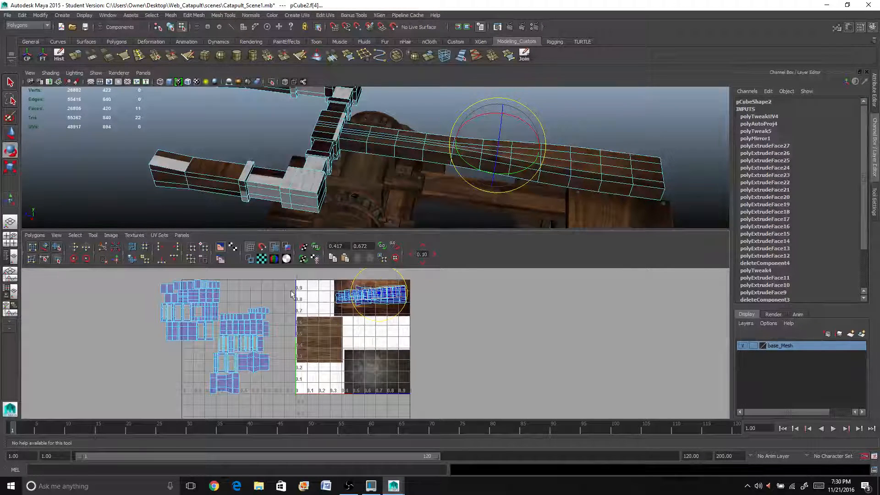
- Move the lowest cluster of leftover UV shells onto the dark wood area, shifting the overhanging ones fully inside it
drag(185, 364, 310, 410)
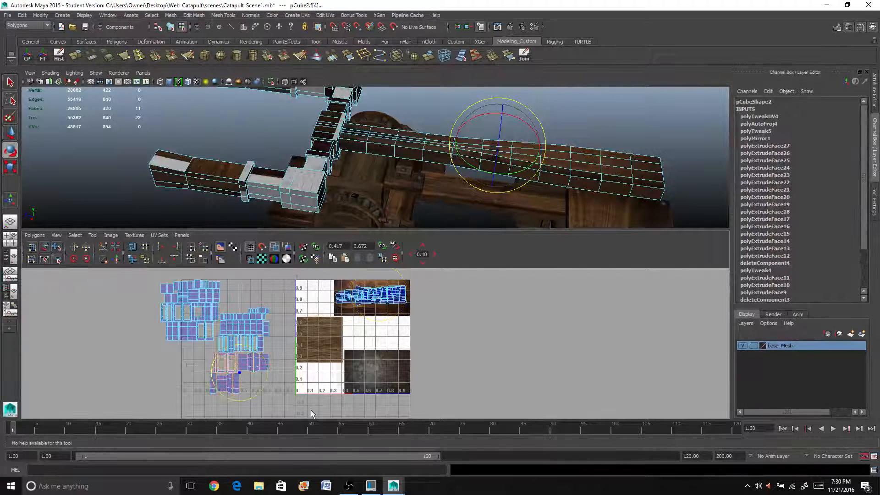
key(w)
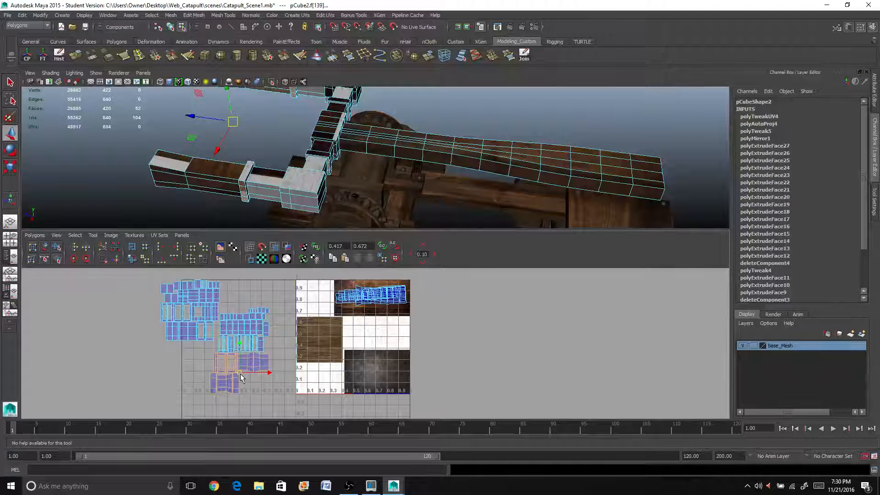
drag(244, 379, 369, 322)
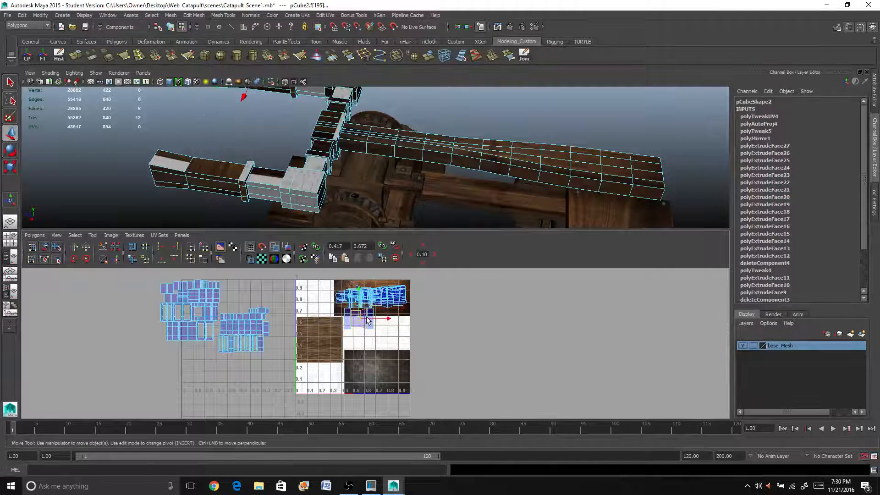
click(366, 316)
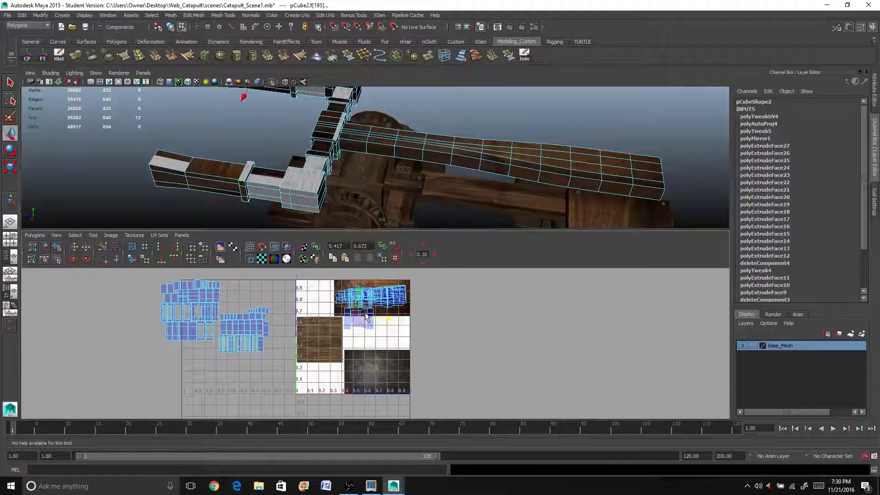
click(351, 342)
drag(357, 323, 366, 302)
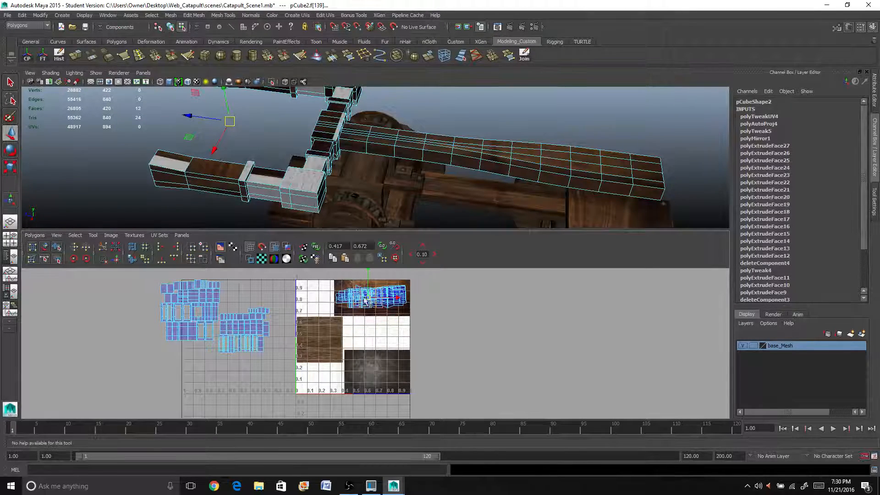
- Move most of the UV shell cluster nearest the texture onto the dark wood area and pull the overhanging shells inside it
alt+drag(348, 137, 349, 118)
click(542, 173)
scroll(542, 173, up, 5)
alt+middle_drag(543, 173, 491, 201)
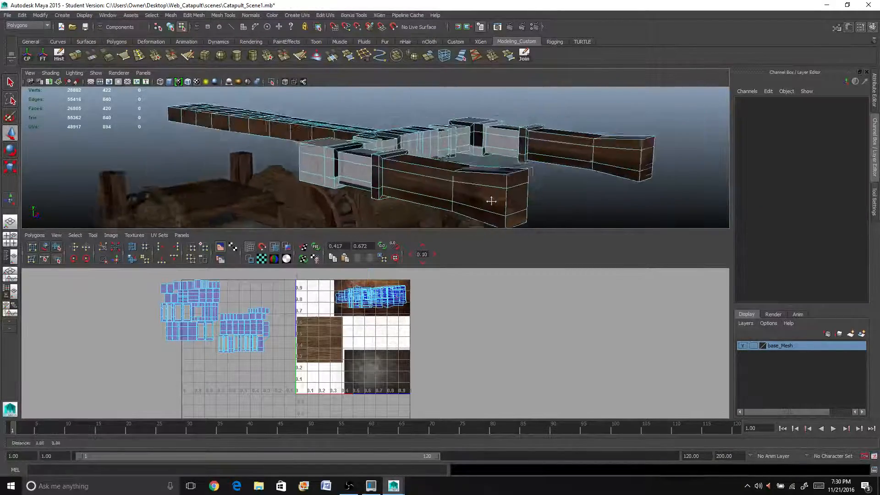
alt+drag(492, 200, 426, 181)
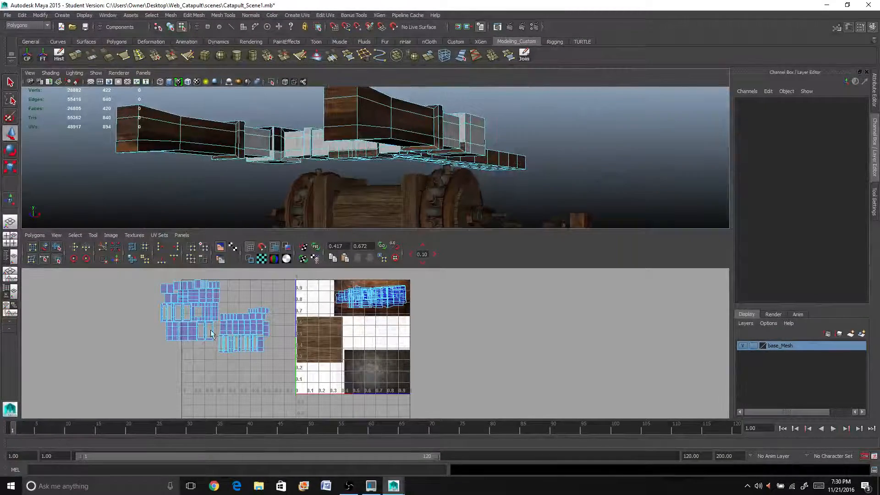
click(250, 327)
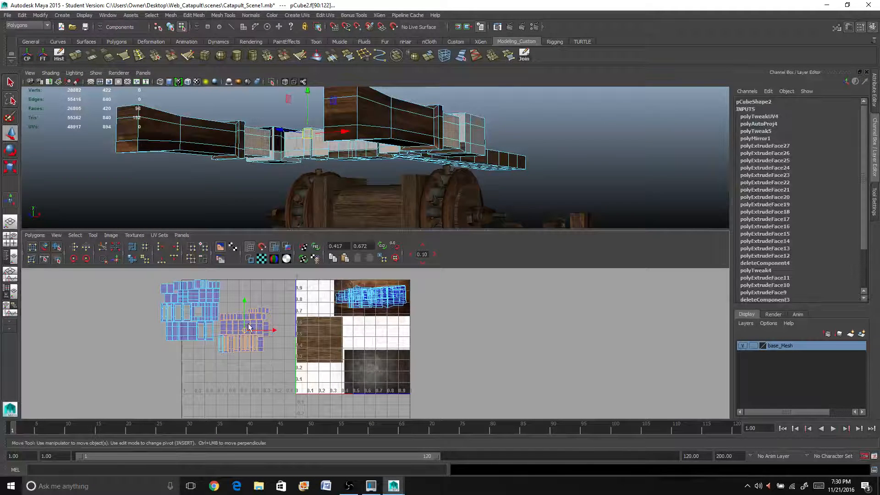
drag(244, 330, 370, 306)
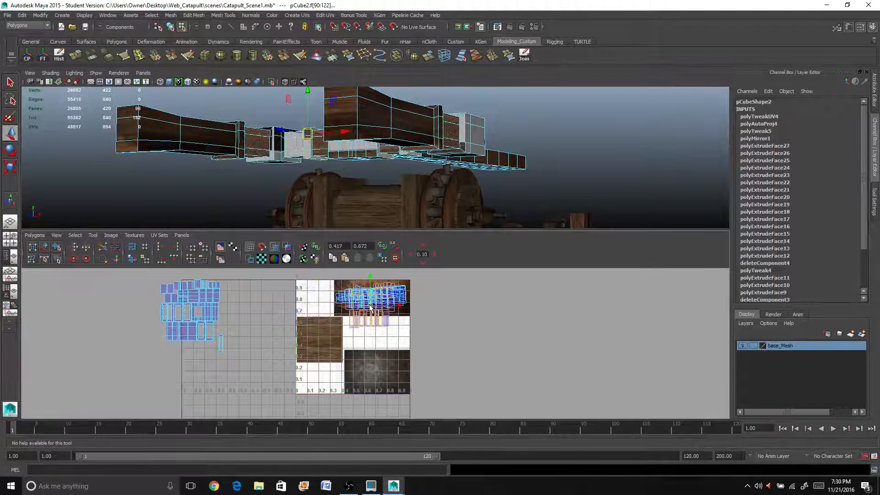
drag(392, 334, 376, 300)
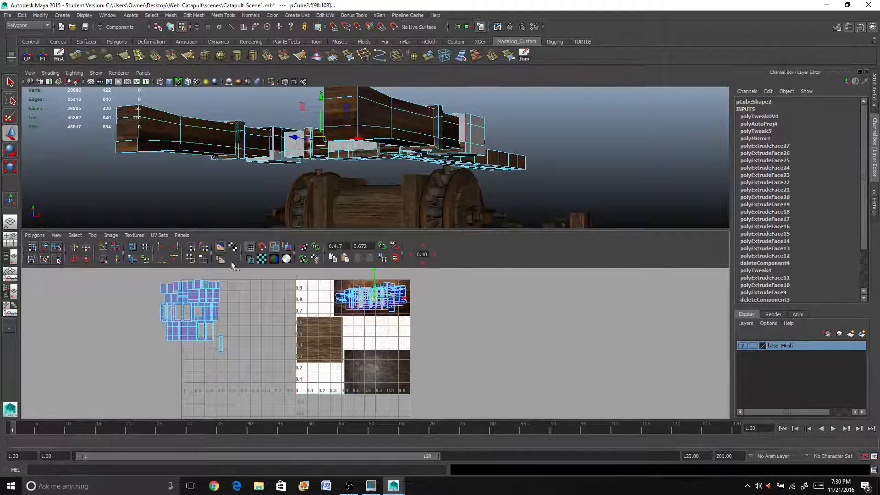
- Move all the remaining UV shells outside the texture onto the dark wood area, keeping every row within its edges
drag(252, 315, 156, 275)
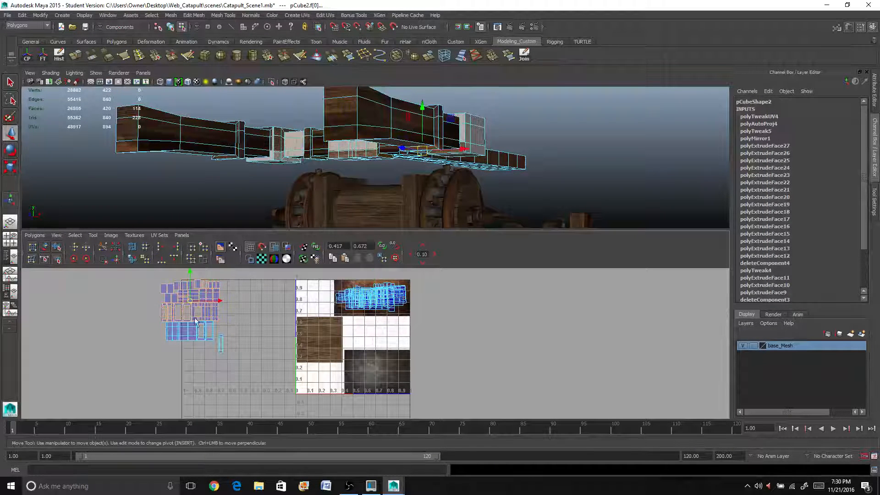
drag(191, 301, 422, 342)
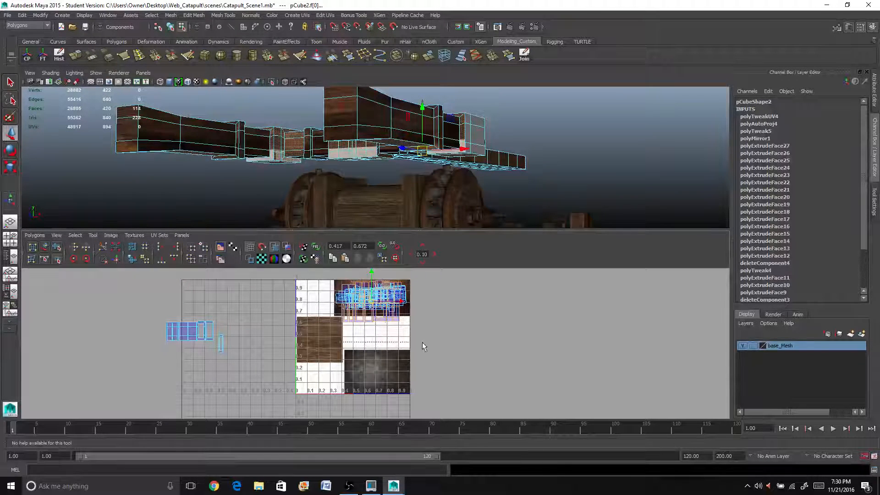
drag(371, 310, 372, 301)
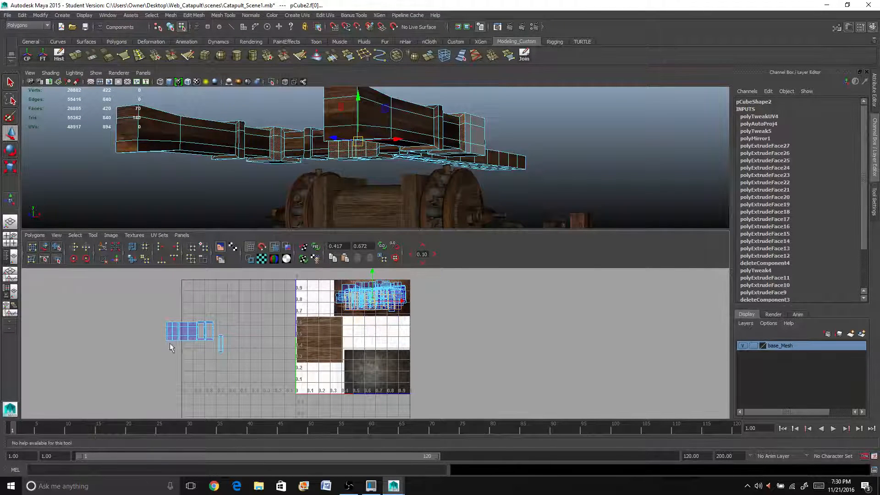
drag(154, 321, 243, 375)
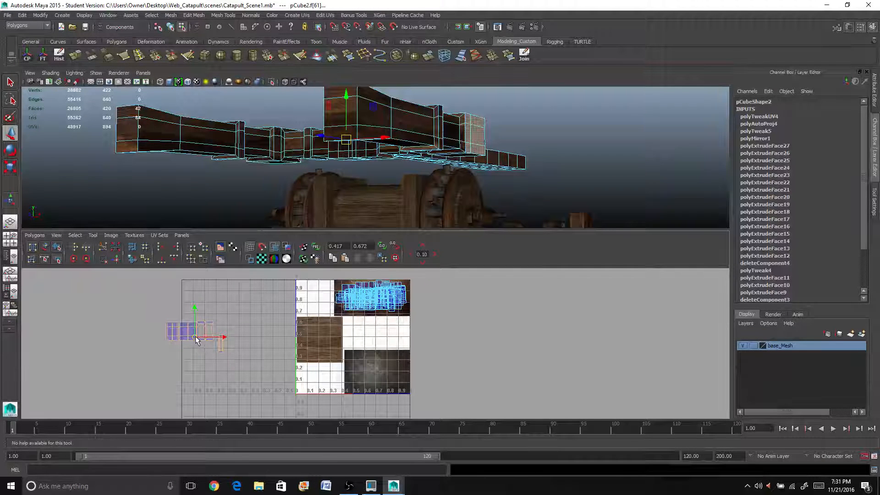
drag(195, 336, 395, 304)
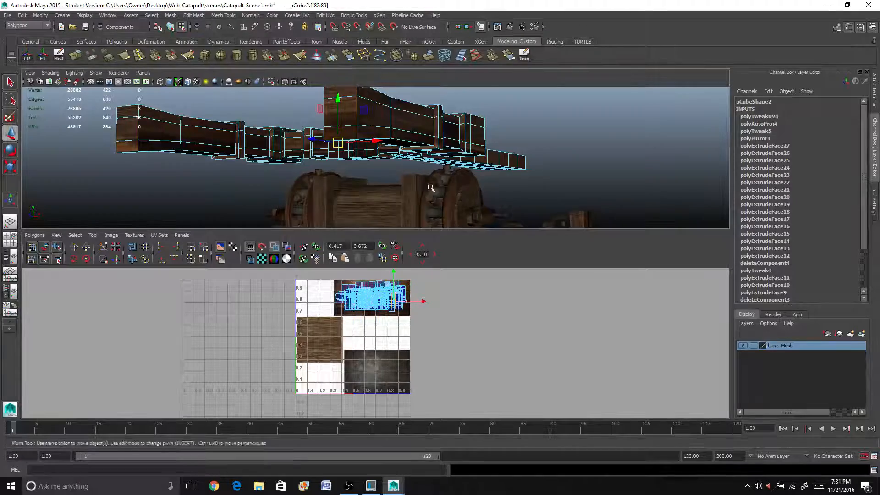
- Examine the wood texture on the throwing arm's beam, crossbar and fork prongs from above, below and the sides
alt+drag(431, 188, 256, 148)
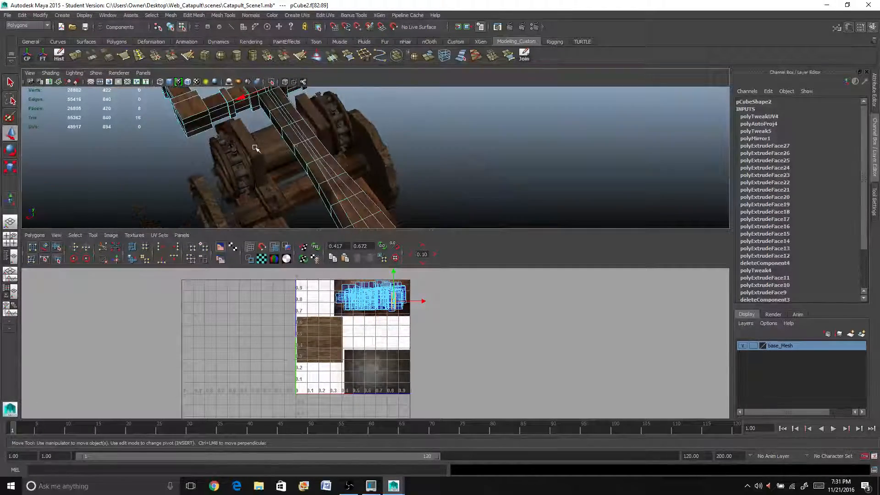
key(space)
alt+drag(398, 255, 295, 238)
scroll(309, 228, up, 5)
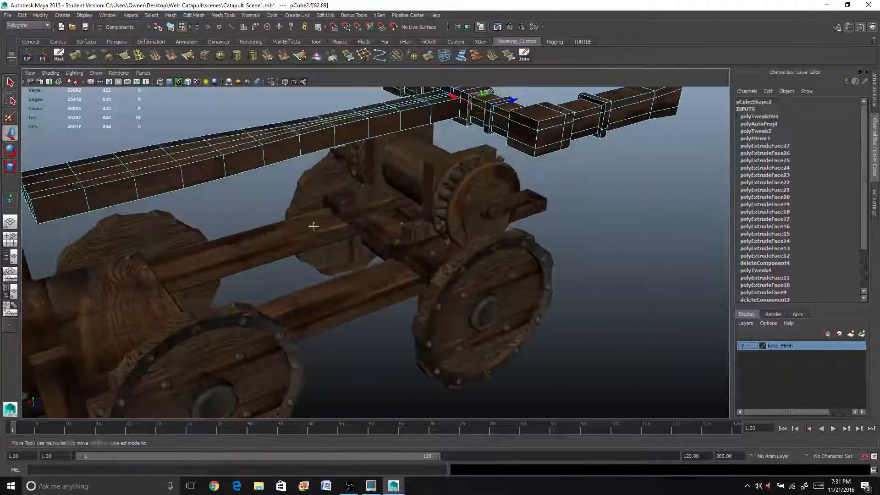
alt+middle_drag(406, 181, 377, 289)
alt+drag(377, 290, 330, 294)
scroll(381, 237, down, 3)
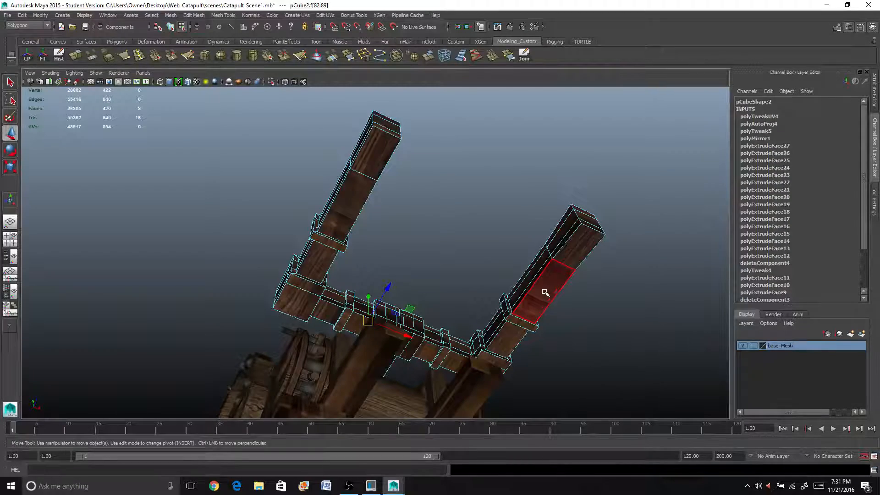
alt+drag(485, 282, 511, 328)
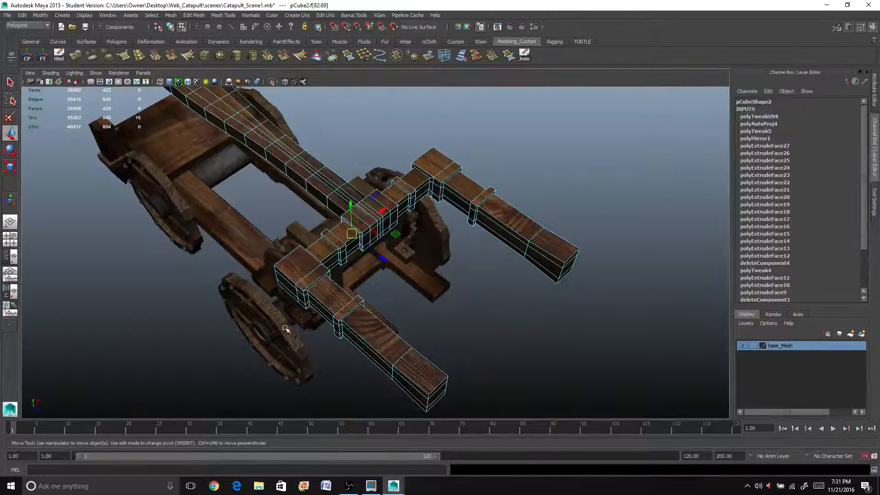
alt+drag(288, 330, 222, 312)
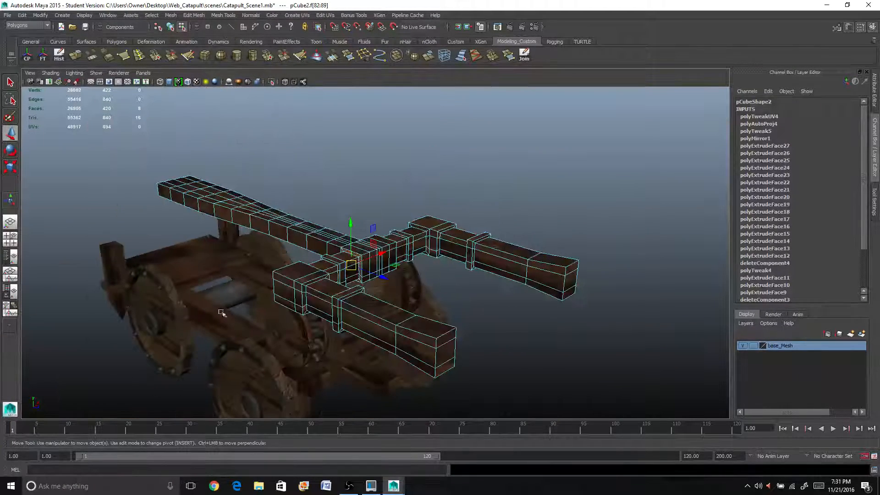
- Restore the split layout with the UV Texture Editor below the perspective view
click(13, 289)
click(184, 236)
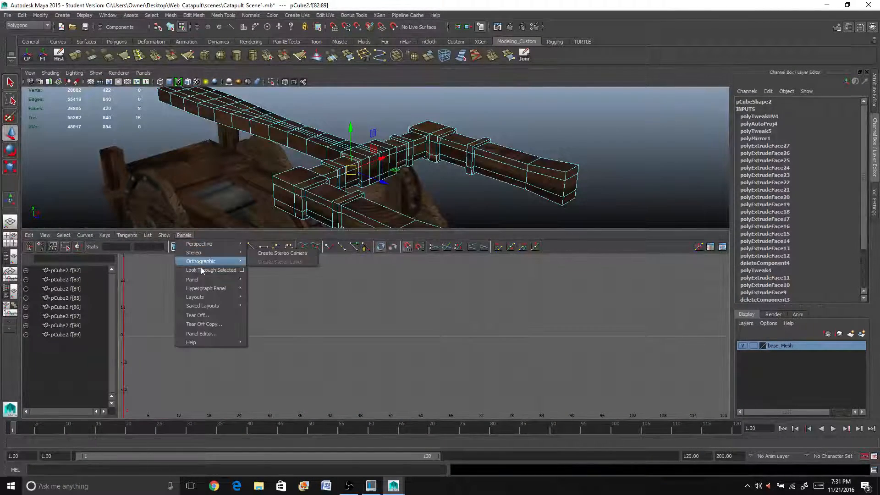
mouse_move(211, 279)
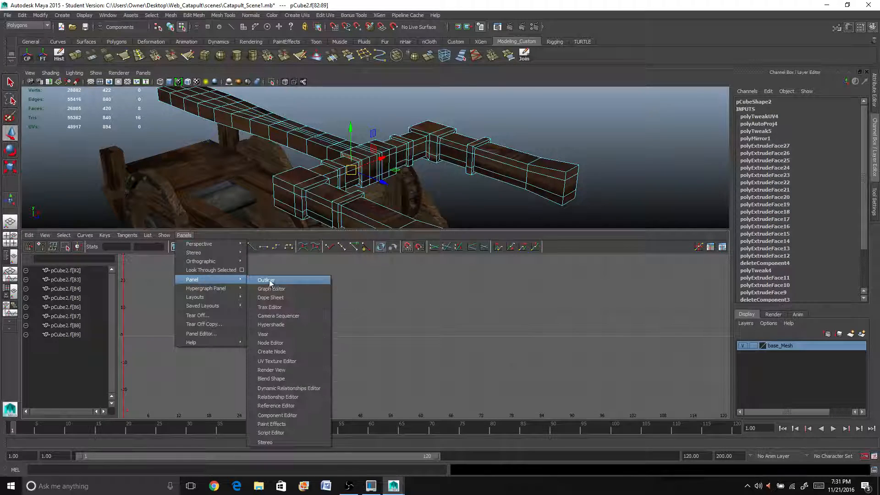
click(280, 361)
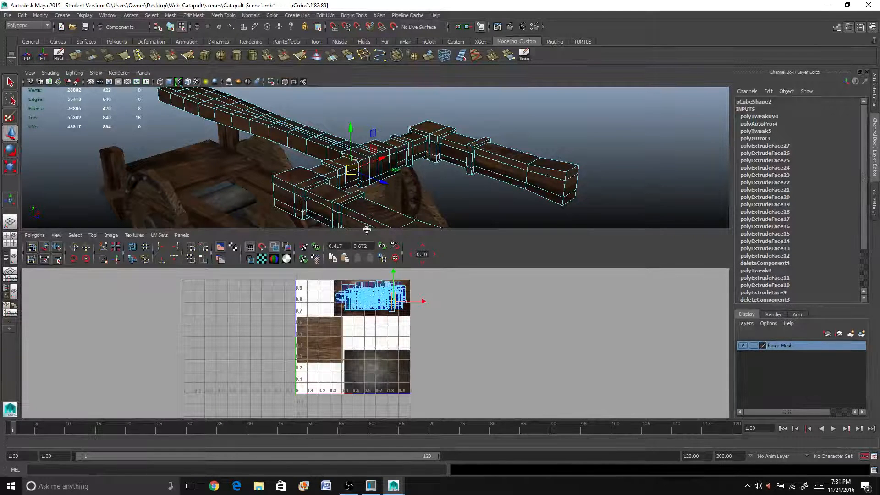
- Select the long top face of the nearer fork prong and shift its UVs slightly sideways along the dark wood
right_drag(371, 287, 371, 308)
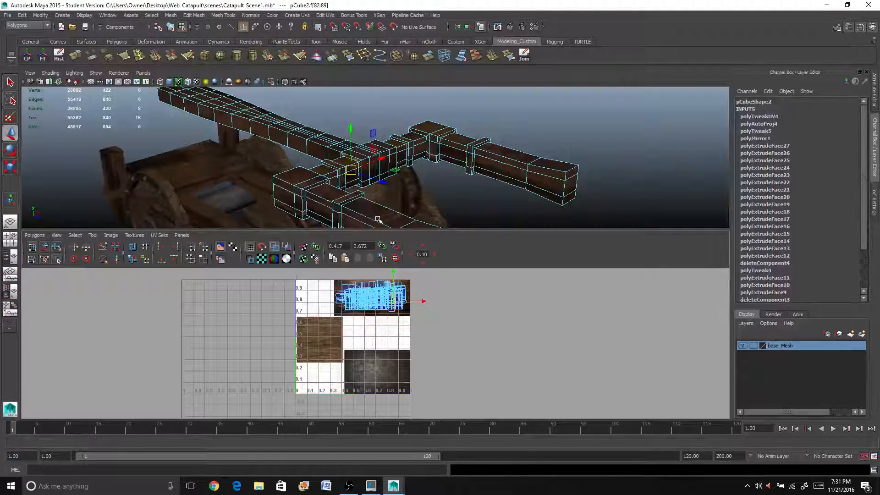
click(377, 212)
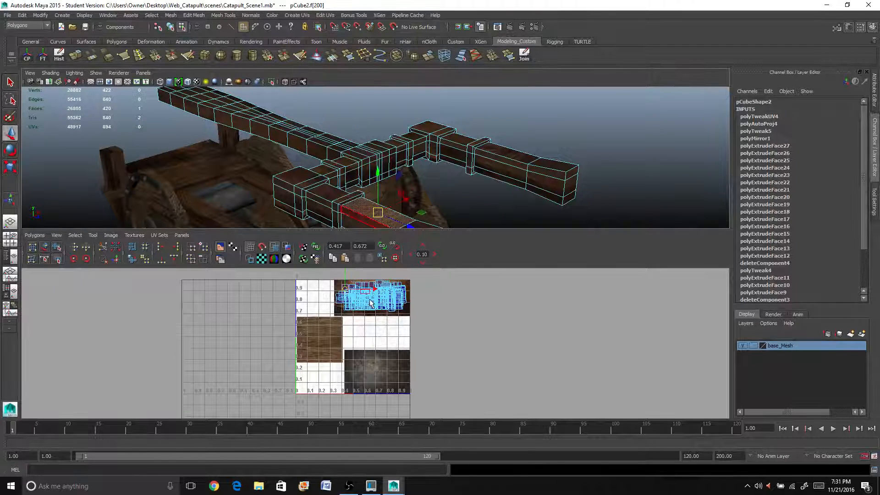
scroll(371, 303, up, 6)
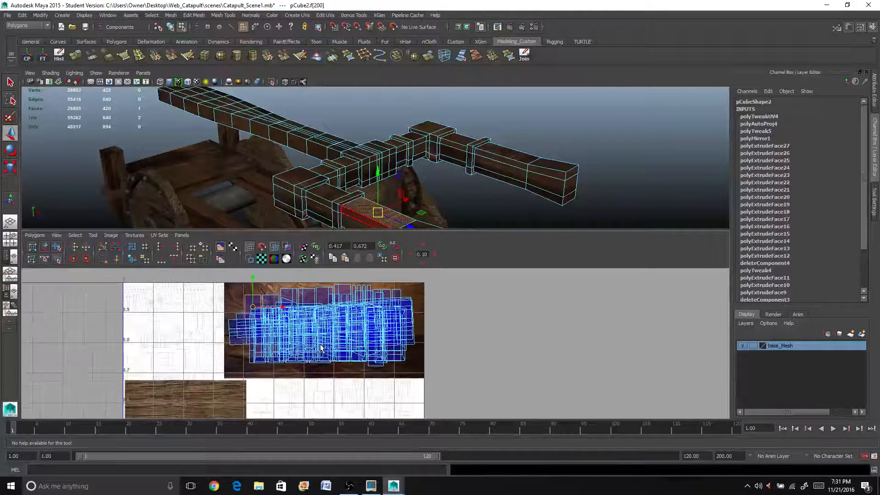
drag(253, 308, 273, 306)
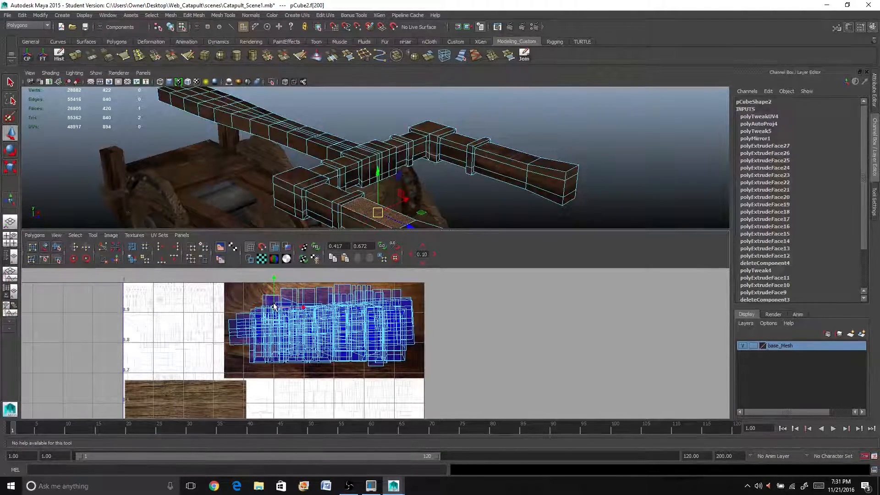
key(e)
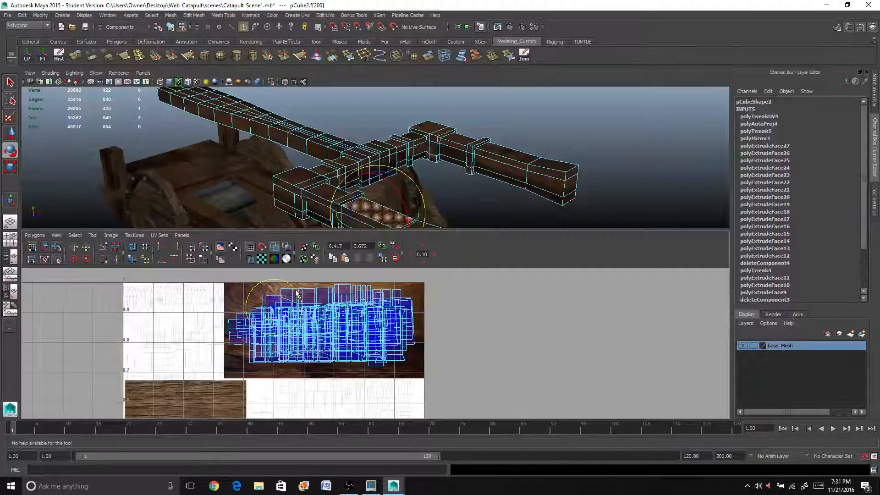
- Select the long top face of the other fork prong and move its UVs to a lower part of the dark wood
click(535, 154)
key(w)
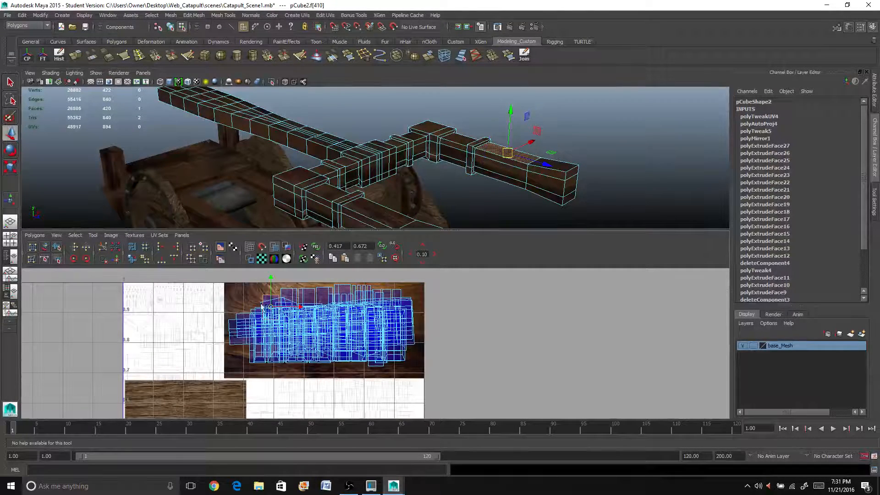
key(e)
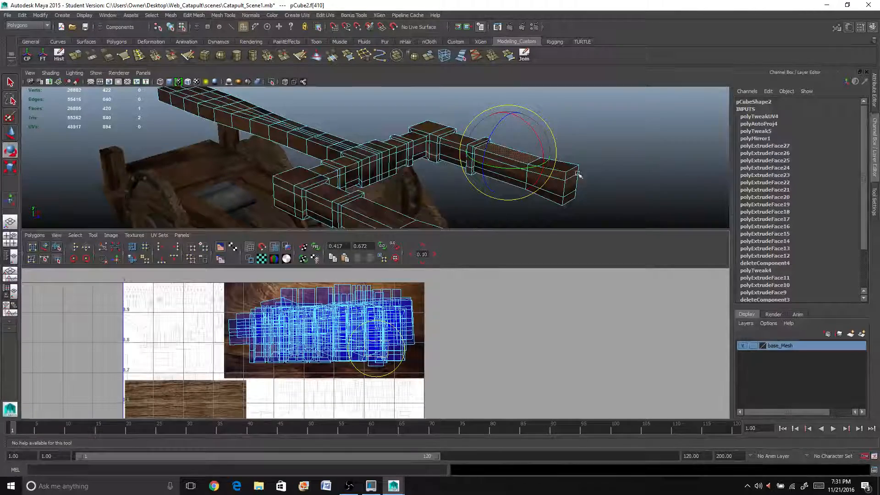
alt+drag(578, 174, 405, 166)
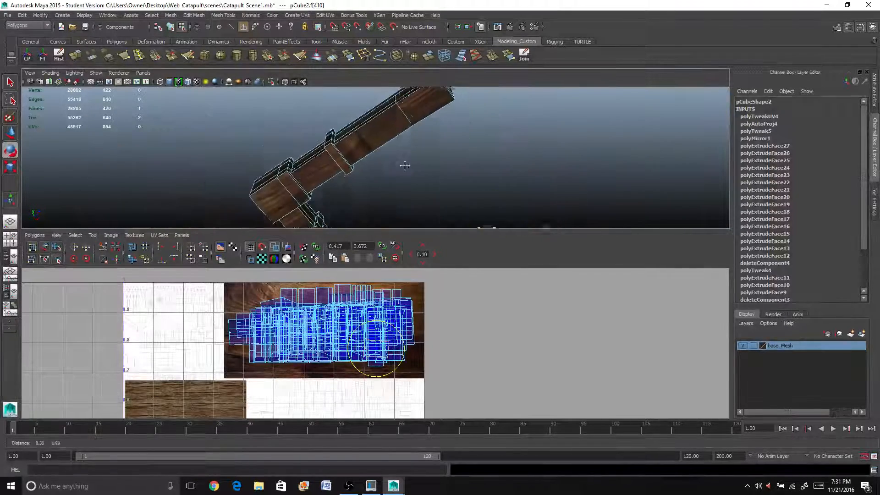
- Check where the UVs of the long side faces of one fork prong sit on the wood texture
click(368, 130)
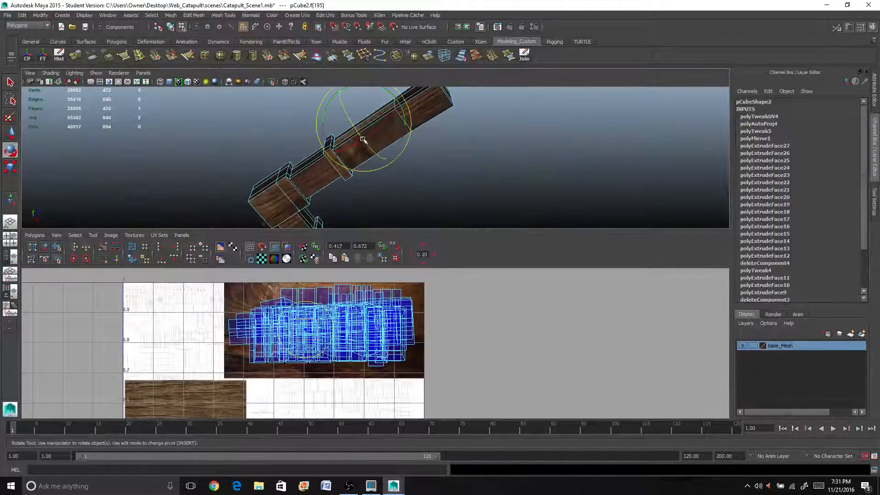
click(390, 170)
click(367, 140)
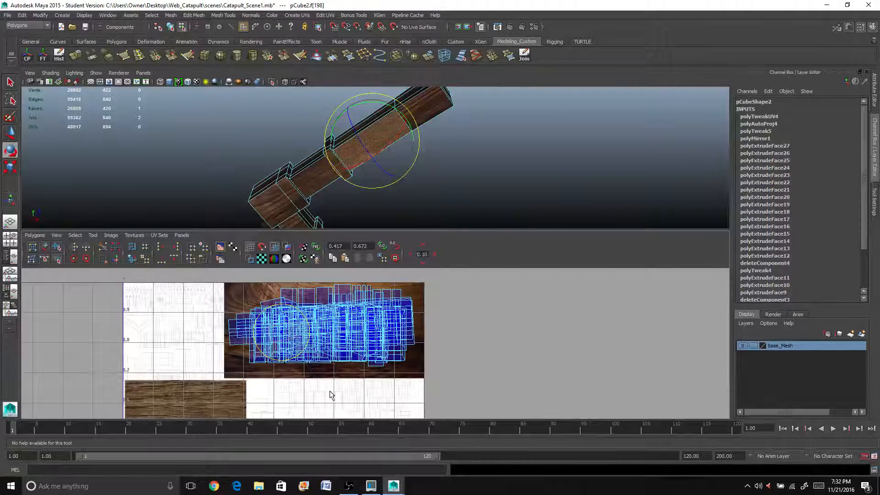
click(426, 181)
scroll(426, 181, down, 3)
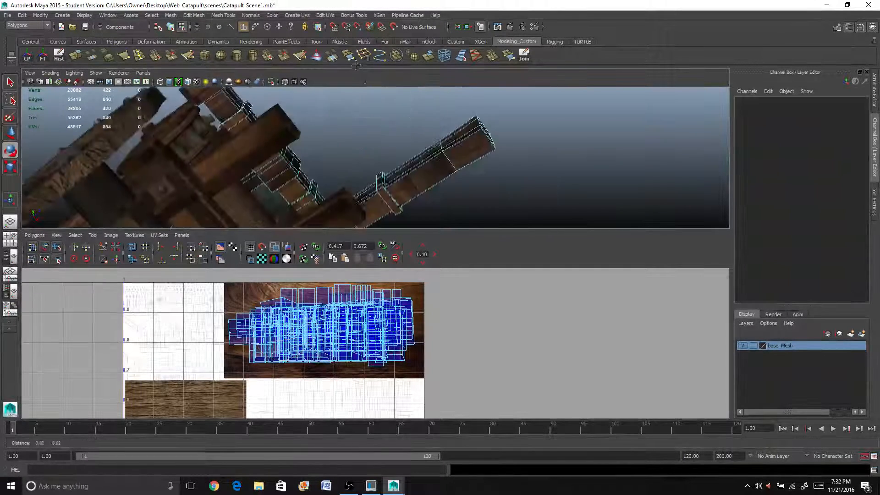
- Select the long face beyond the band on the nearer fork prong and move, rotate and scale its UVs over the dark wood
click(414, 197)
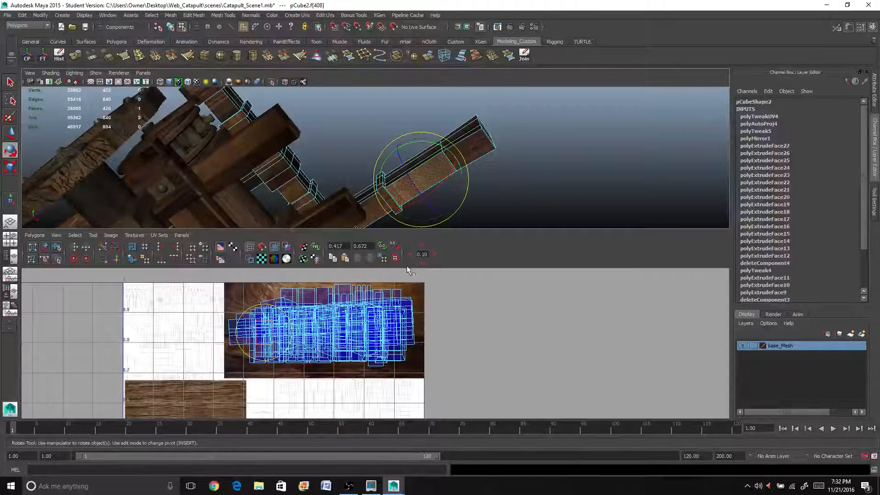
key(w)
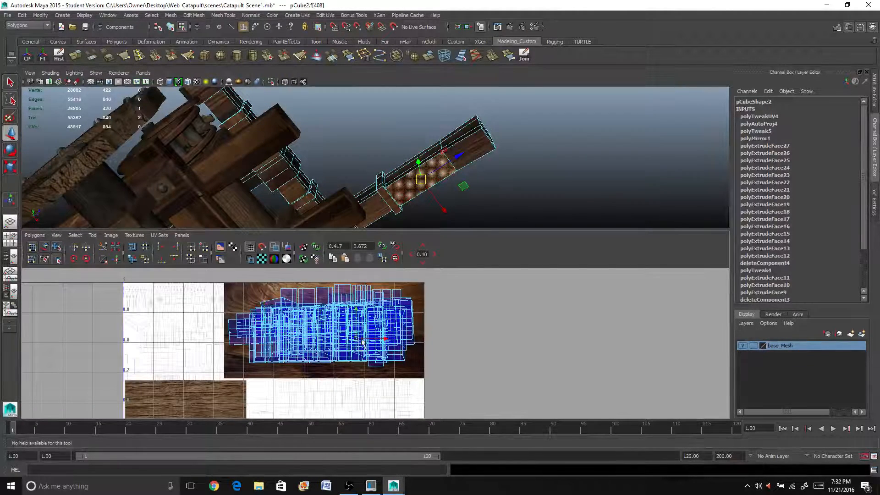
key(e)
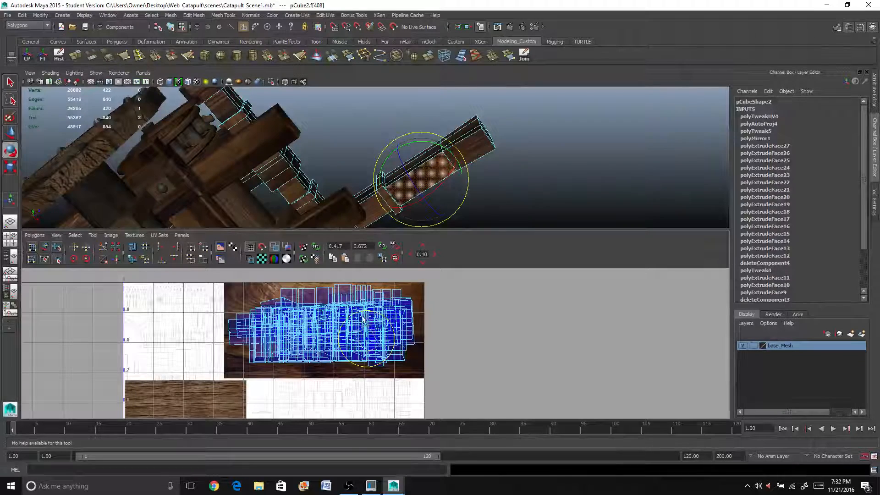
key(r)
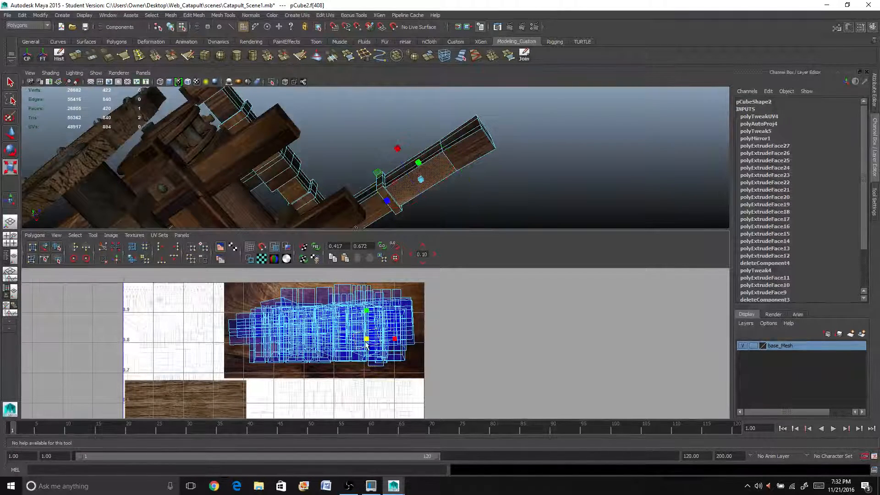
drag(359, 342, 382, 329)
click(502, 188)
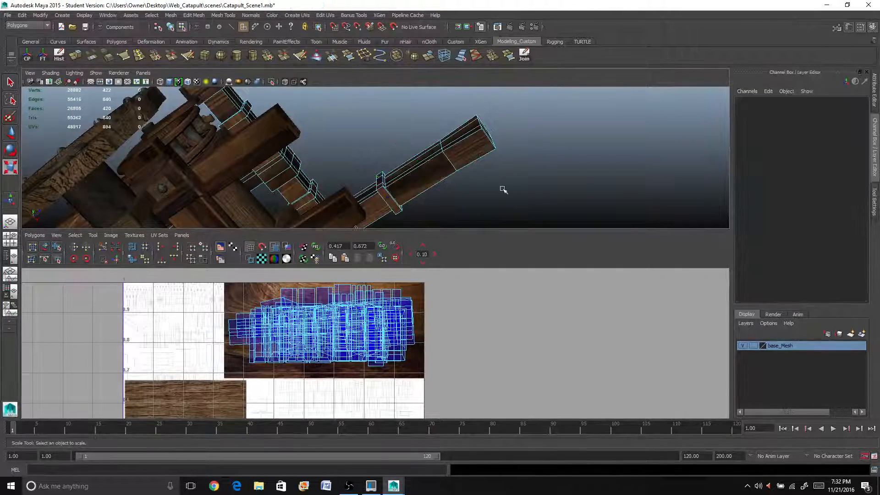
- Enlarge the perspective view, return to object mode and examine the textured fork and arm above the base
scroll(502, 189, down, 4)
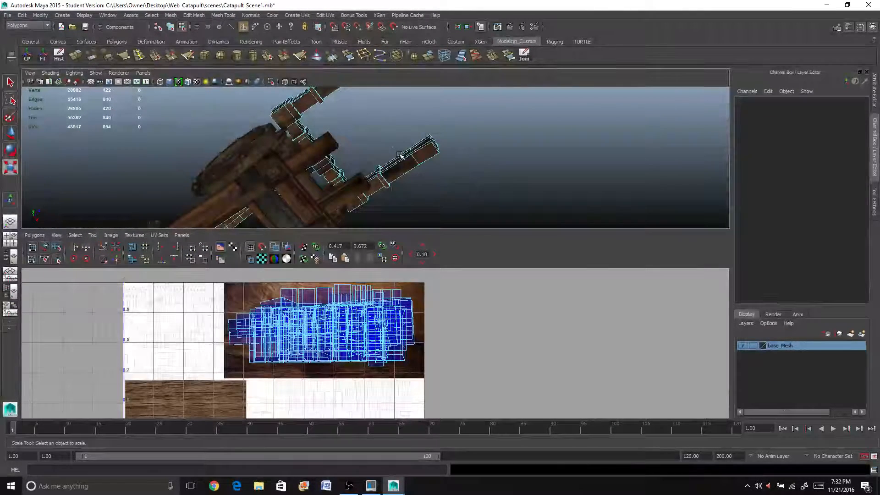
key(space)
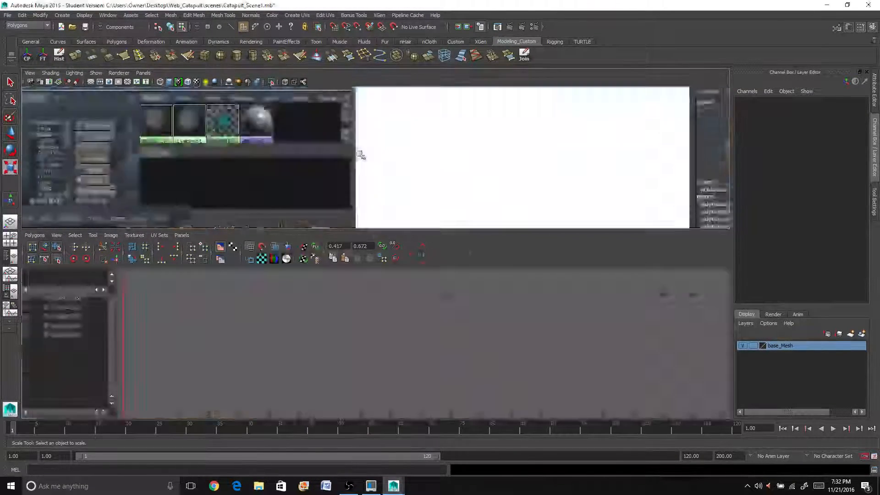
alt+drag(360, 155, 411, 259)
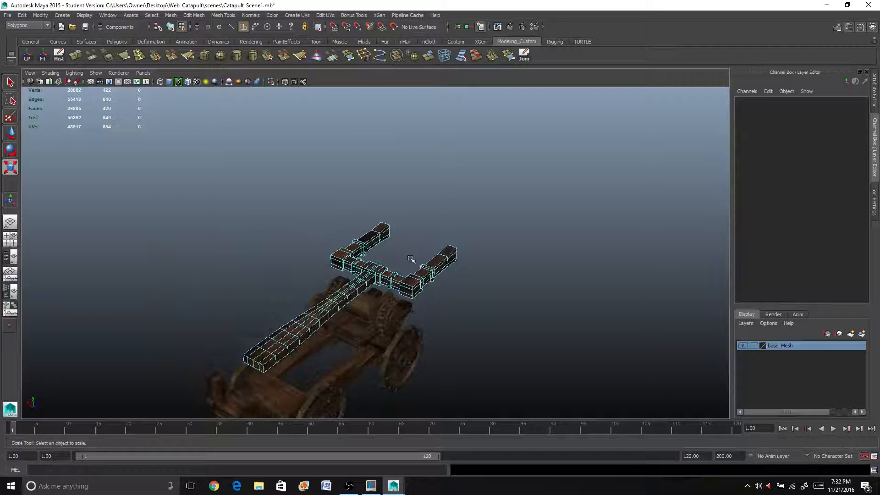
right_drag(374, 274, 373, 252)
scroll(392, 269, up, 5)
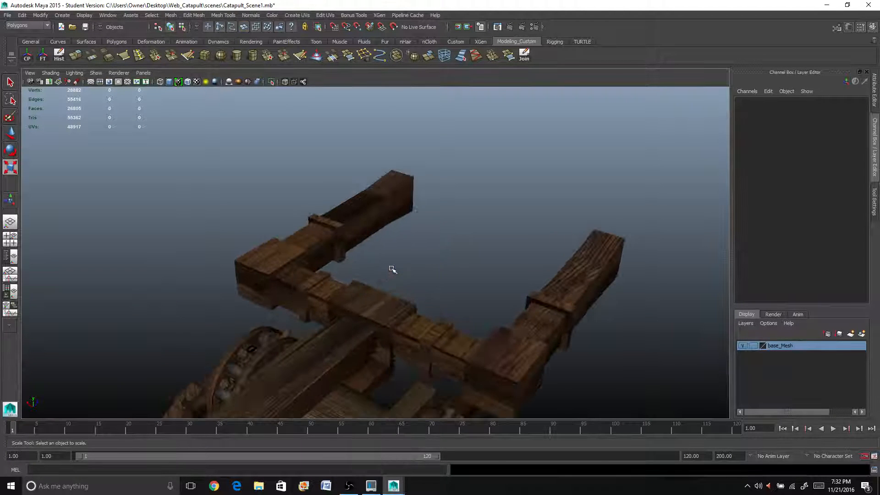
alt+middle_drag(417, 276, 445, 222)
scroll(445, 223, down, 5)
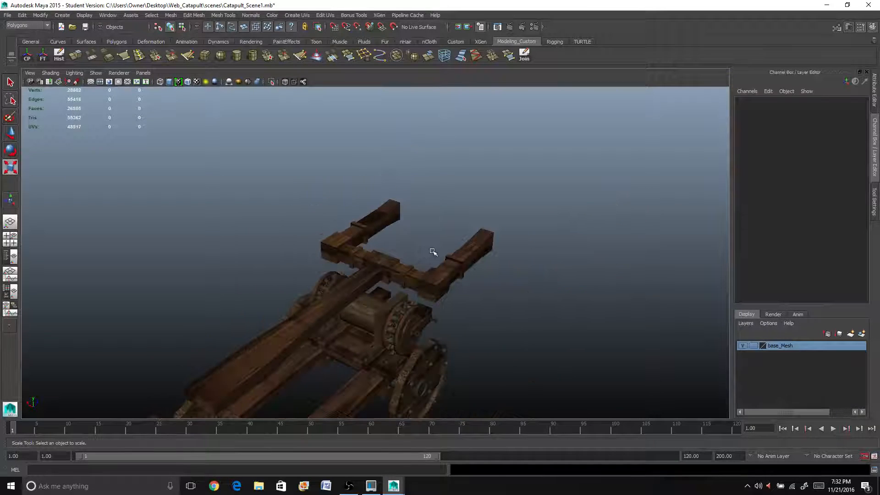
alt+middle_drag(424, 263, 440, 219)
mouse_move(440, 220)
alt+mouse_down()
mouse_move(481, 239)
mouse_move(465, 222)
mouse_move(399, 222)
mouse_move(391, 201)
mouse_move(405, 216)
mouse_move(440, 216)
alt+mouse_up()
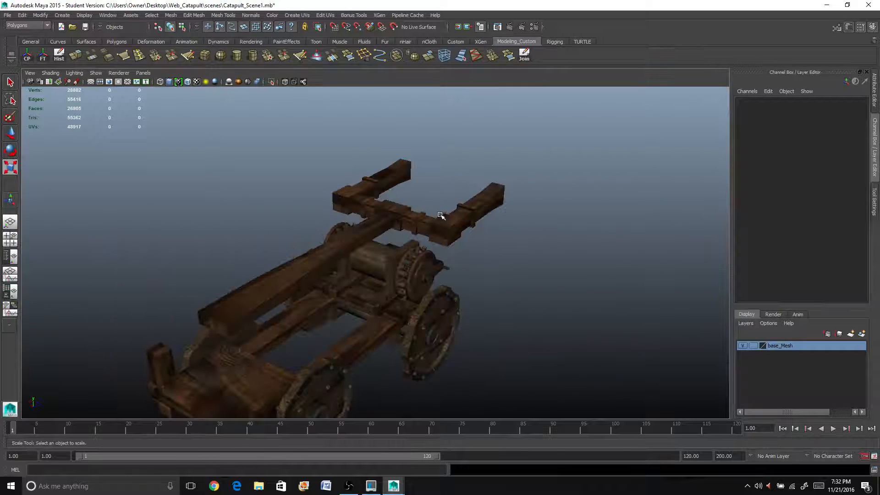
- Select the throwing arm and relocate its pivot to the centre of the beam's free end
right_click(344, 241)
click(303, 255)
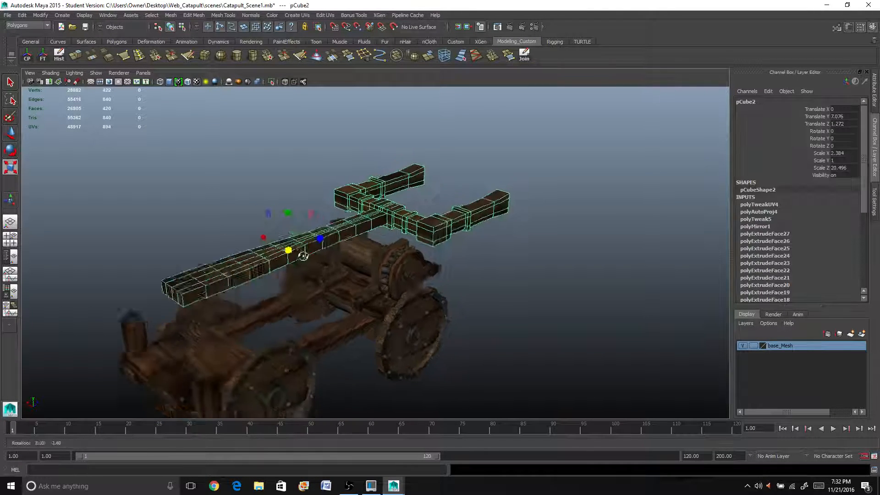
mouse_move(304, 255)
alt+mouse_down()
mouse_move(334, 250)
mouse_move(317, 250)
alt+mouse_up()
scroll(290, 252, up, 5)
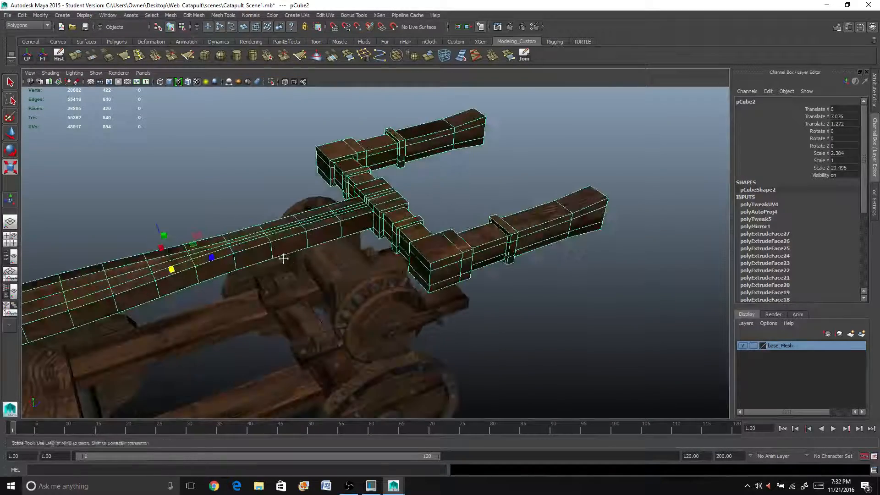
alt+middle_drag(283, 258, 419, 223)
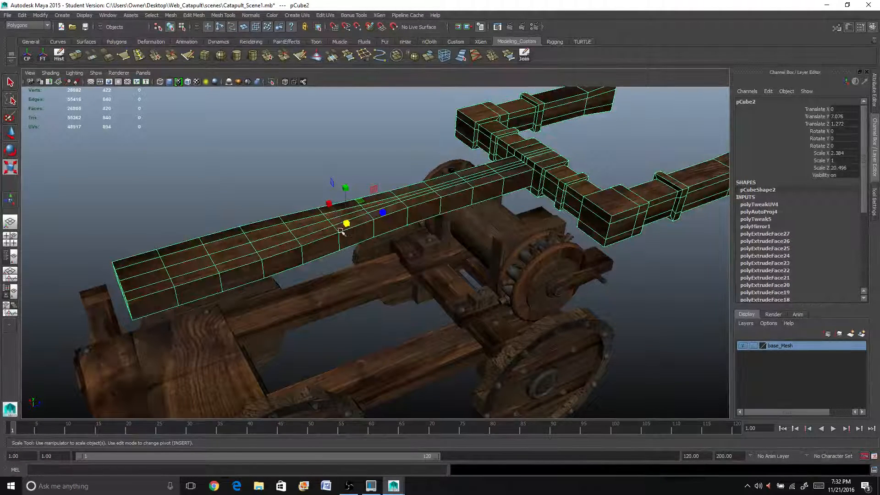
key(Insert)
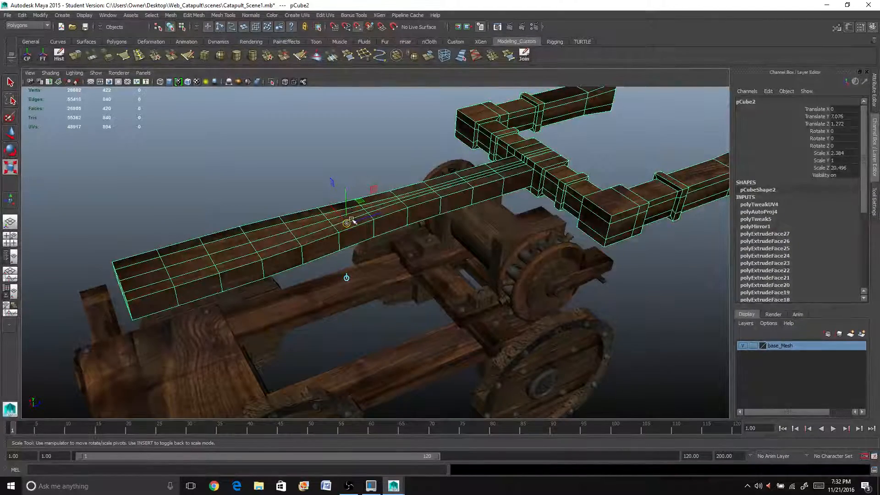
drag(352, 222, 172, 261)
key(Insert)
key(Insert)
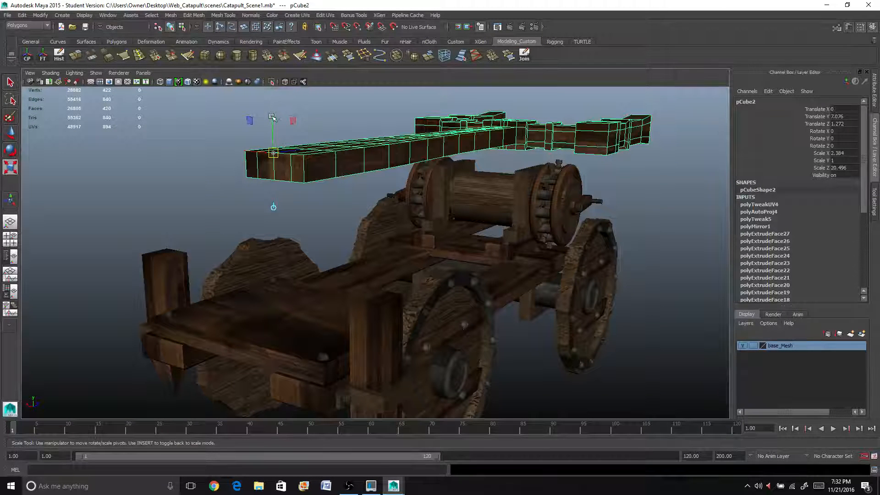
drag(272, 117, 271, 120)
- Try rotating the throwing arm about its end pivot and undo the rotation
key(e)
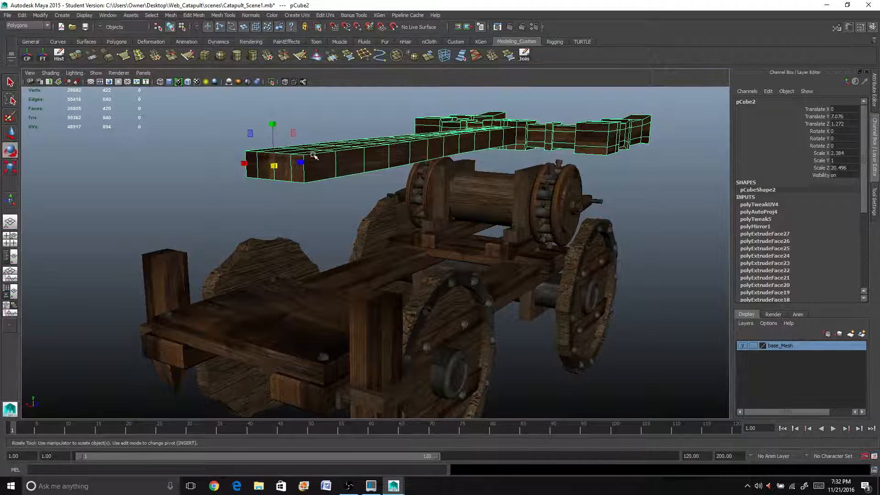
drag(249, 137, 311, 146)
key(ctrl+z)
- Shift the arm's pivot slightly inward along the beam and test a tilt about it, undoing the tilt
alt+drag(328, 222, 303, 236)
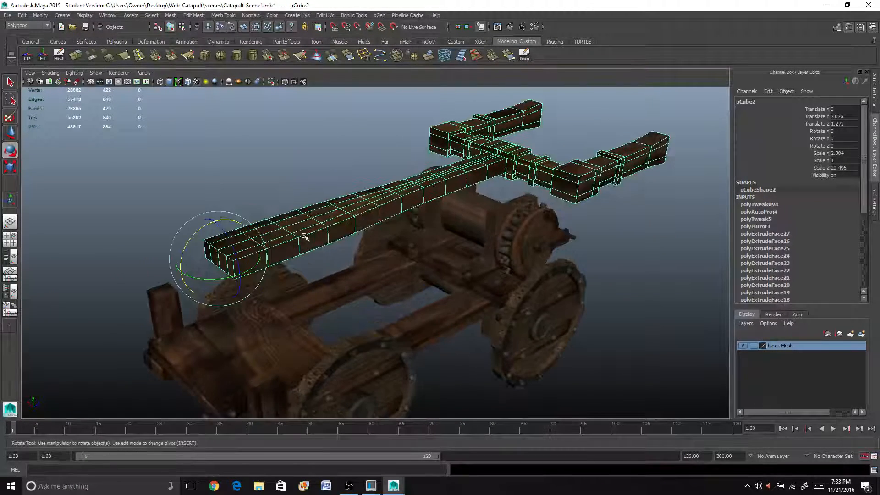
key(Insert)
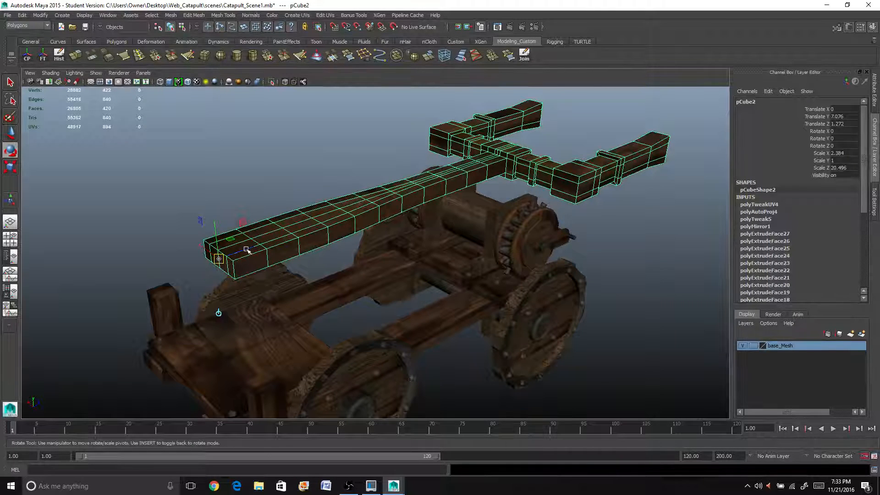
drag(247, 250, 258, 242)
key(Insert)
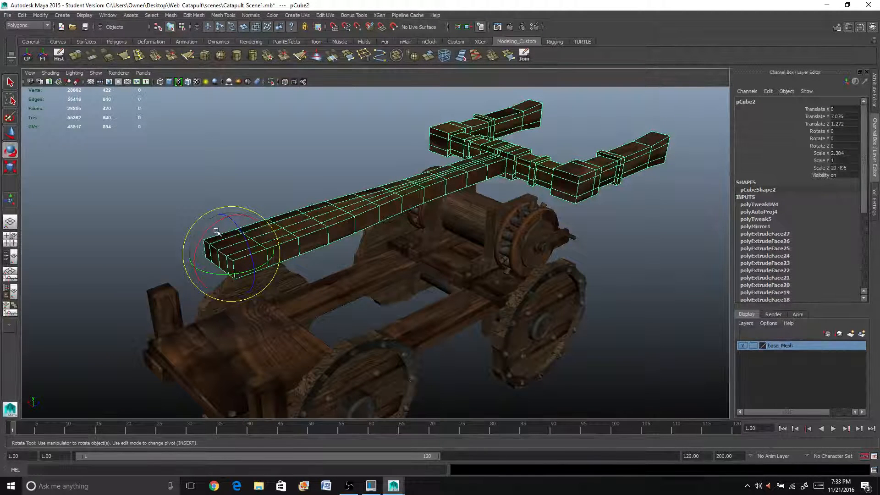
drag(210, 225, 206, 254)
key(ctrl+z)
- Lower the arm onto the base to test its tilt there, undo the tilt, and raise the arm to Translate Y 7.908
key(w)
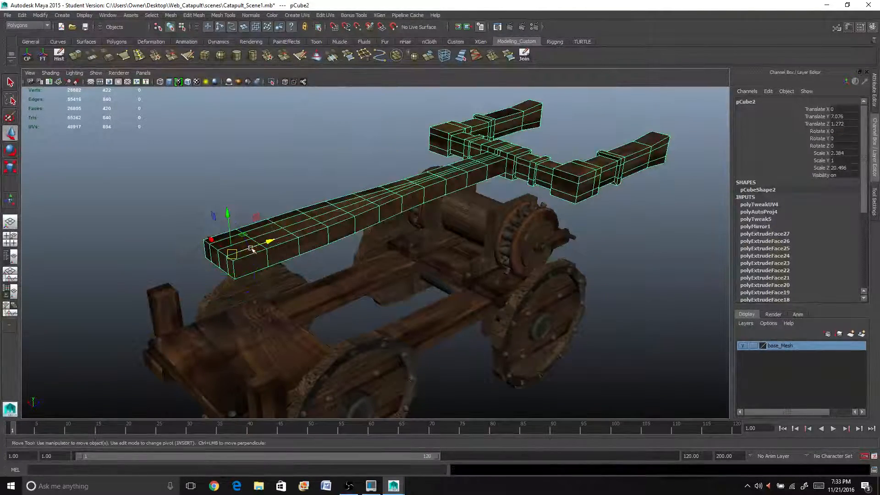
drag(234, 221, 210, 336)
key(e)
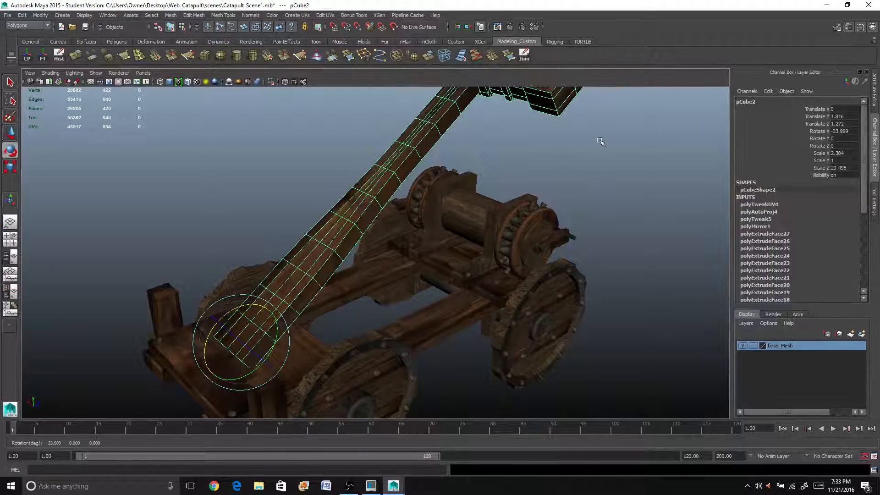
key(ctrl+z)
key(w)
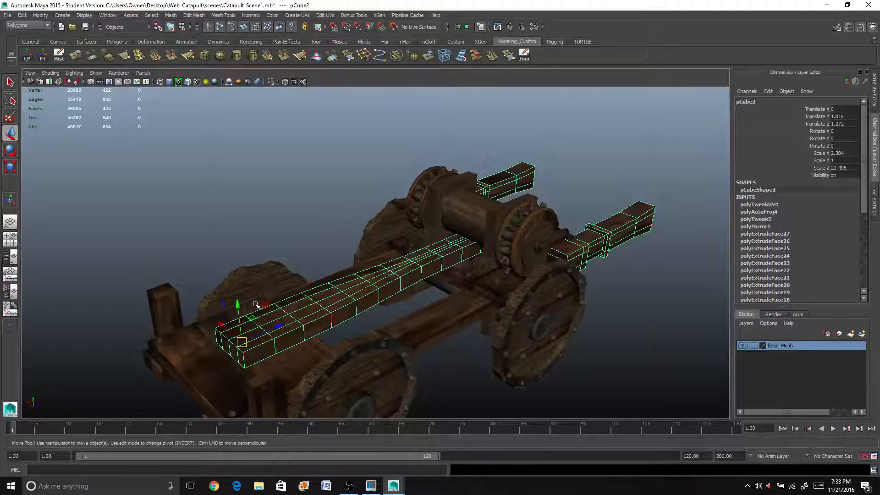
drag(242, 305, 226, 198)
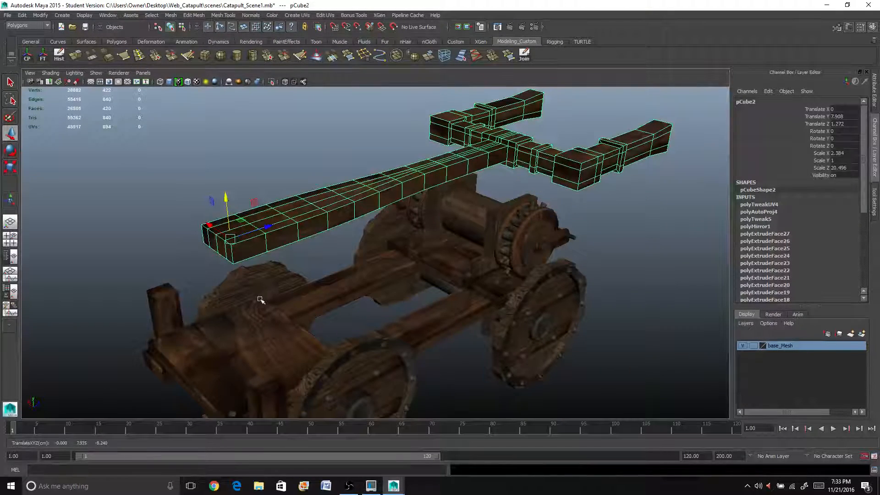
- Delete the throwing arm's construction history and rename it Mesh_Catapult
alt+drag(261, 300, 573, 133)
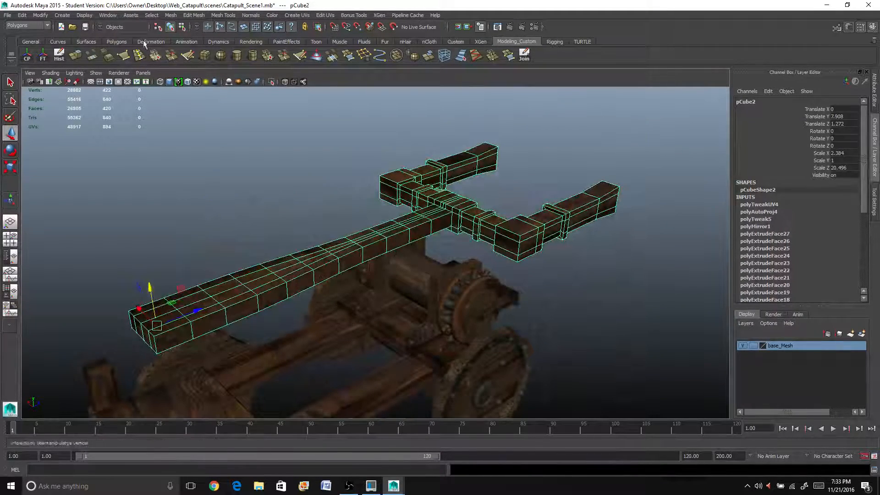
click(59, 55)
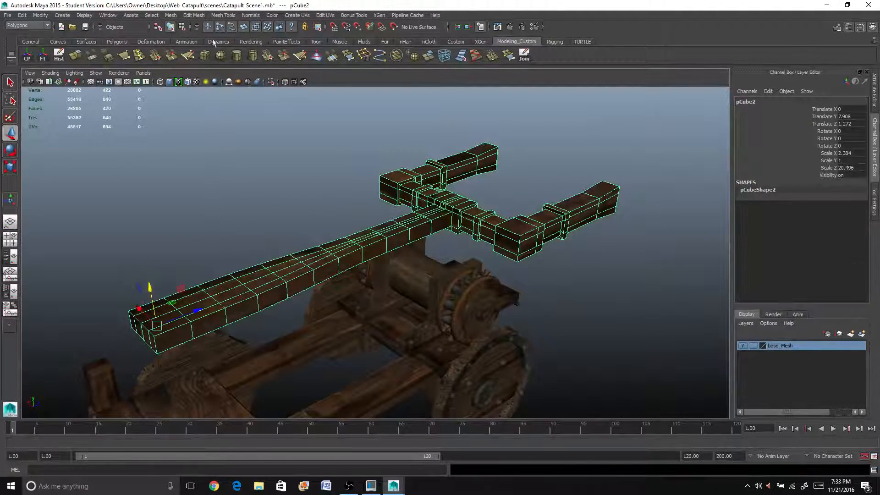
click(759, 102)
text(Mesh)
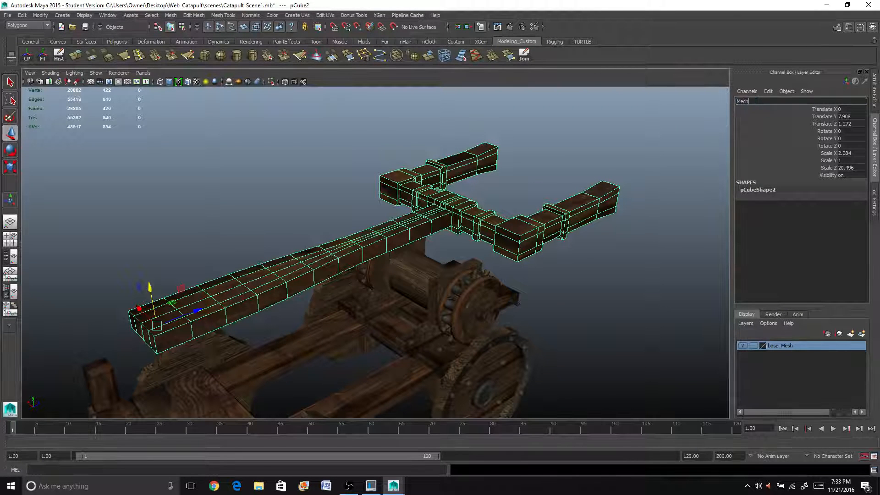
text(_Catapult)
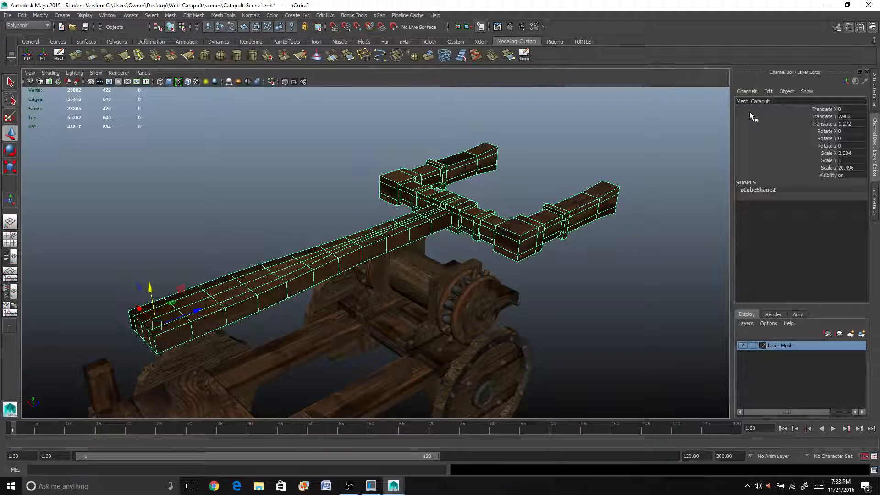
key(Return)
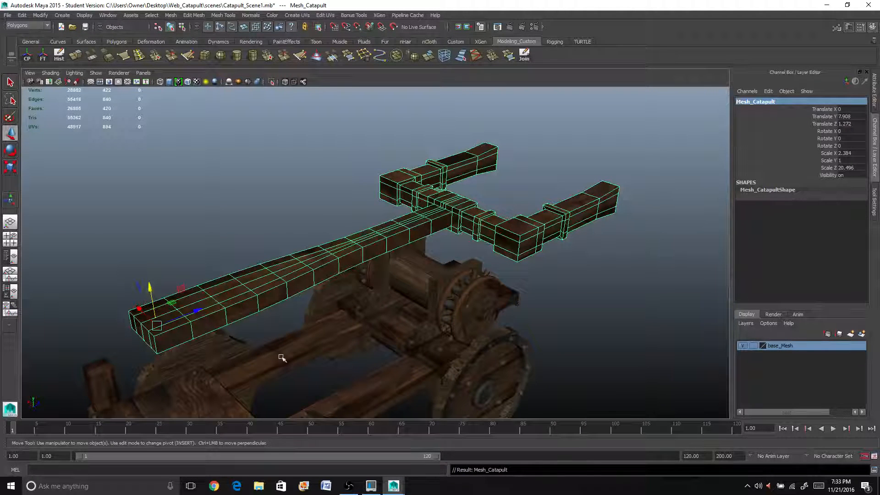
- Examine the throwing arm's position above the wheeled base from the side and at an angle
alt+drag(281, 360, 235, 366)
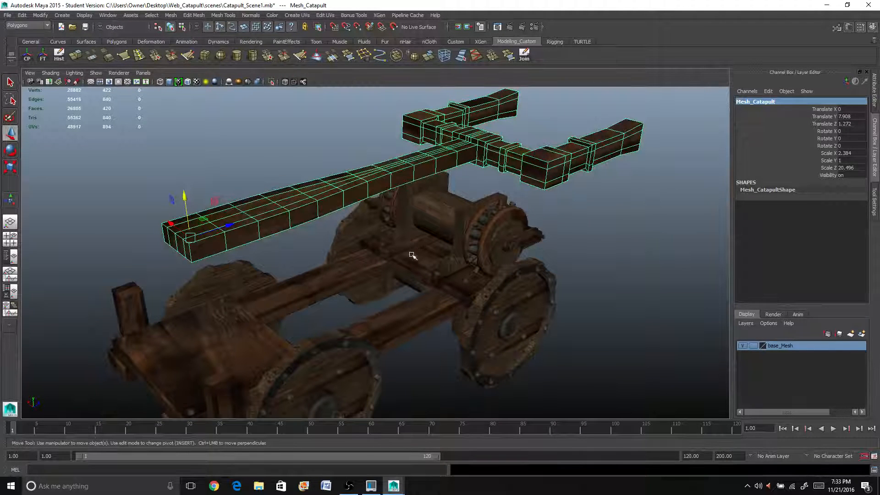
alt+drag(412, 256, 496, 317)
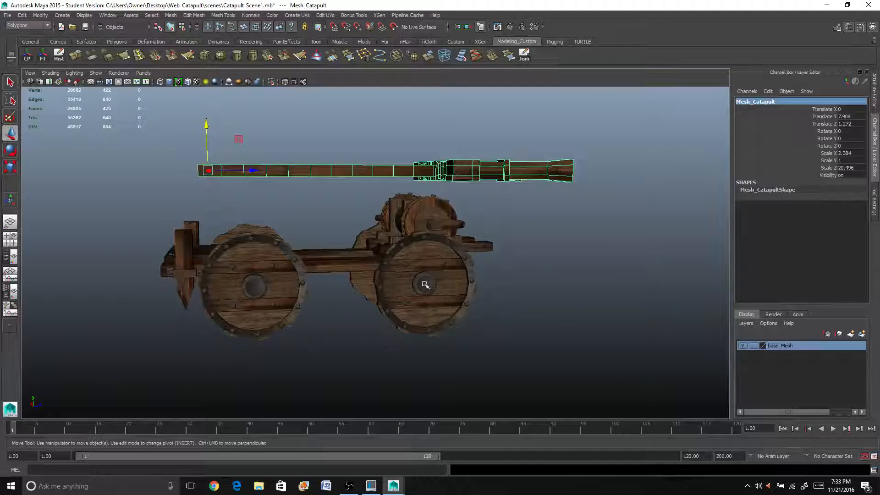
alt+drag(385, 298, 433, 298)
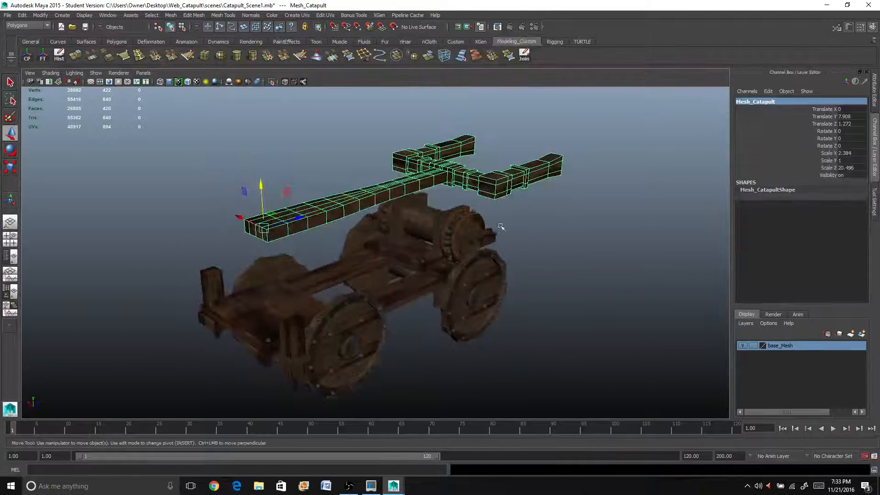